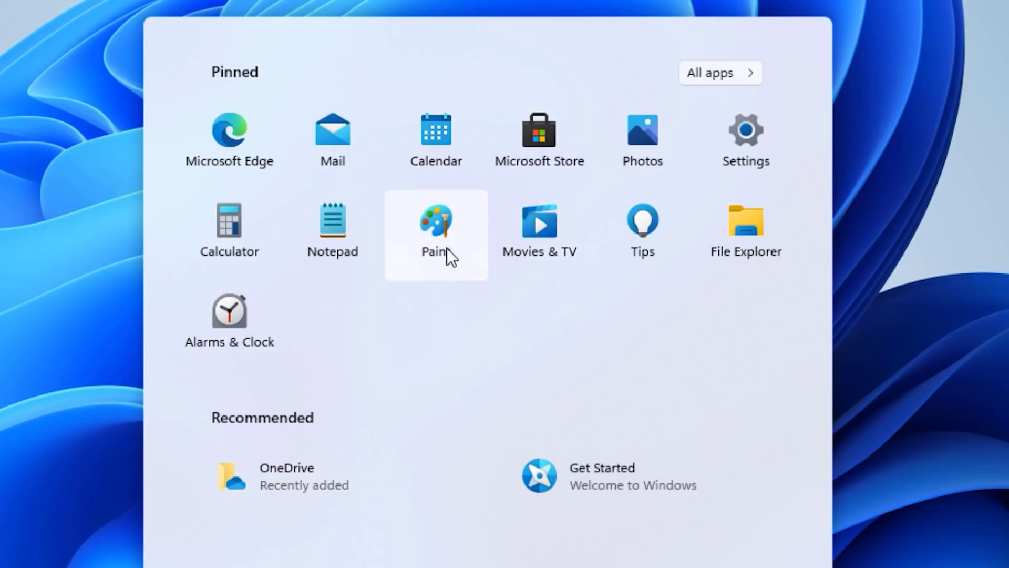
- Rearrange the pinned Start apps so Paint ends the second row with Movies & TV directly before it
{"action": "mouse_move", "coordinate": [434, 223]}
{"action": "left_mouse_down"}
{"action": "mouse_move", "coordinate": [728, 216]}
{"action": "mouse_move", "coordinate": [762, 220]}
{"action": "mouse_move", "coordinate": [766, 235]}
{"action": "mouse_move", "coordinate": [707, 229]}
{"action": "left_mouse_up"}
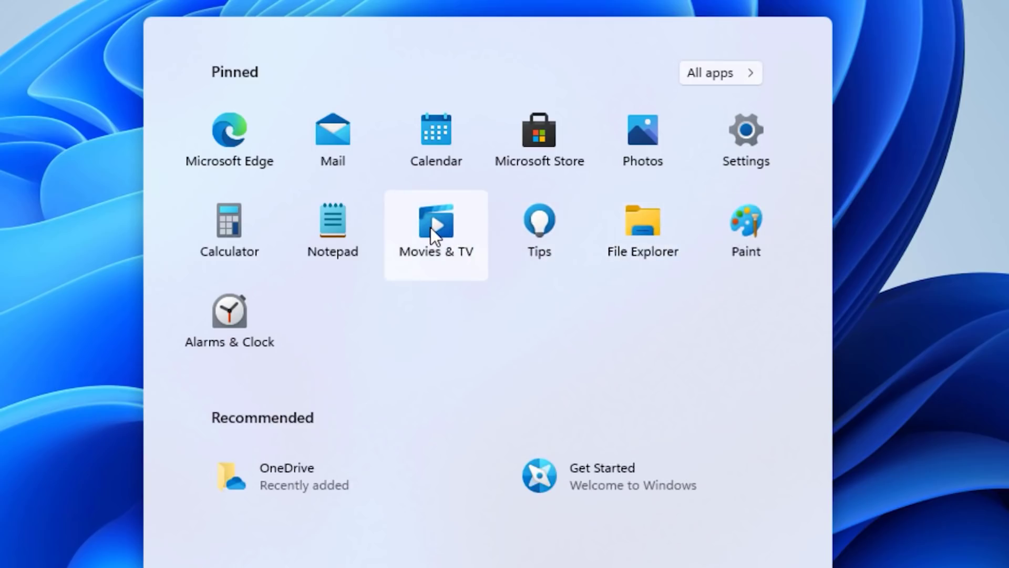
{"action": "left_click_drag", "start_coordinate": [427, 226], "coordinate": [683, 229]}
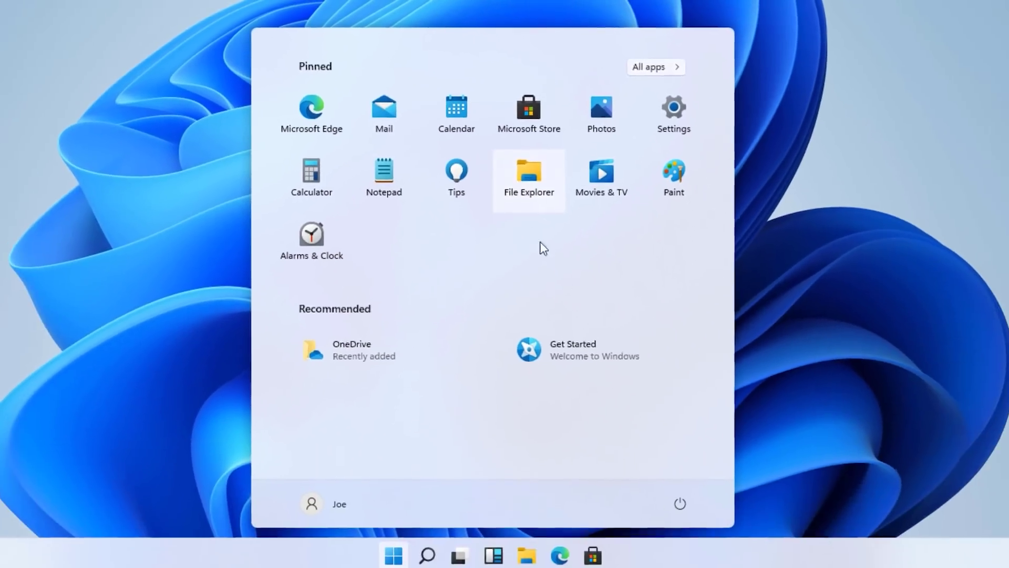
{"action": "left_click_drag", "start_coordinate": [540, 226], "coordinate": [699, 567]}
{"action": "left_click_drag", "start_coordinate": [639, 429], "coordinate": [712, 274]}
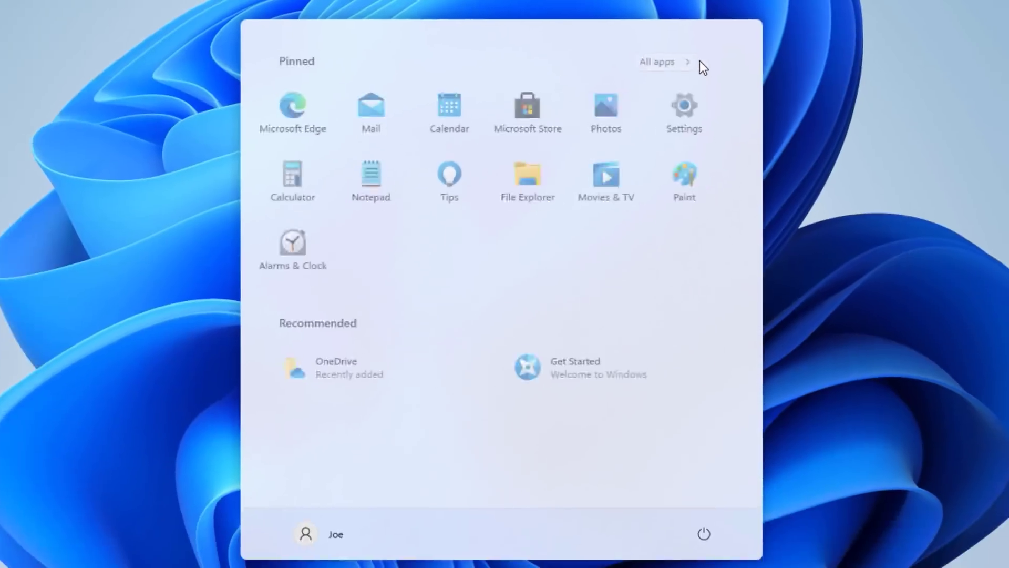
- Look through the full alphabetical list of installed apps in Start and return to the pinned apps
{"action": "left_click", "coordinate": [638, 141]}
{"action": "scroll", "coordinate": [527, 235], "scroll_direction": "down", "scroll_amount": 10}
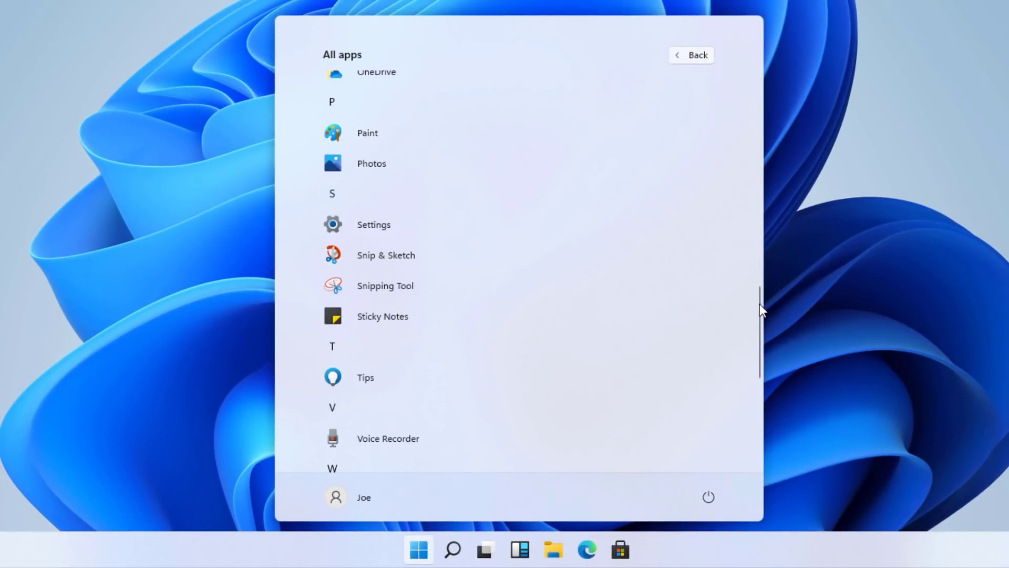
{"action": "left_click_drag", "start_coordinate": [757, 309], "coordinate": [757, 78]}
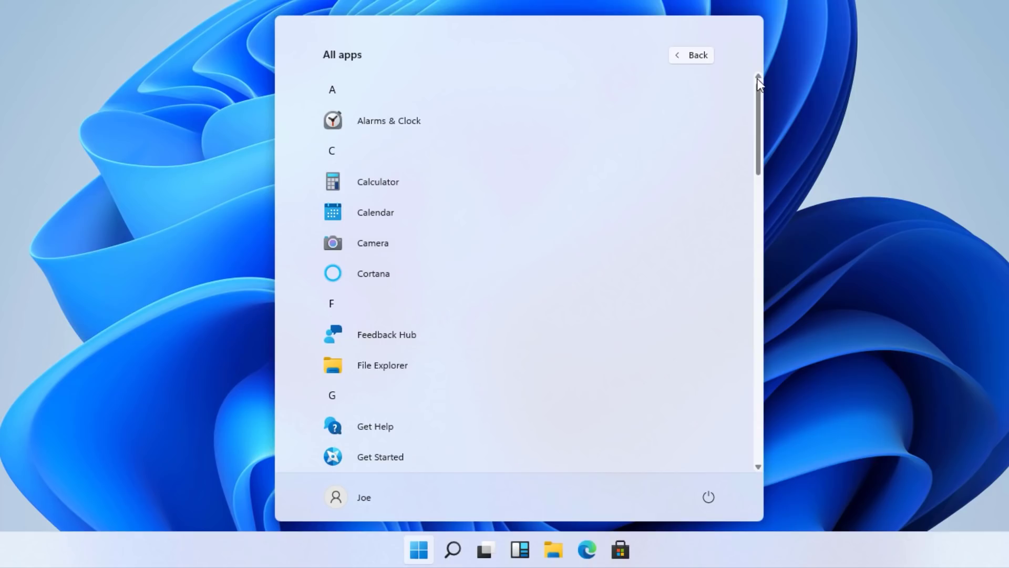
{"action": "left_click", "coordinate": [699, 57]}
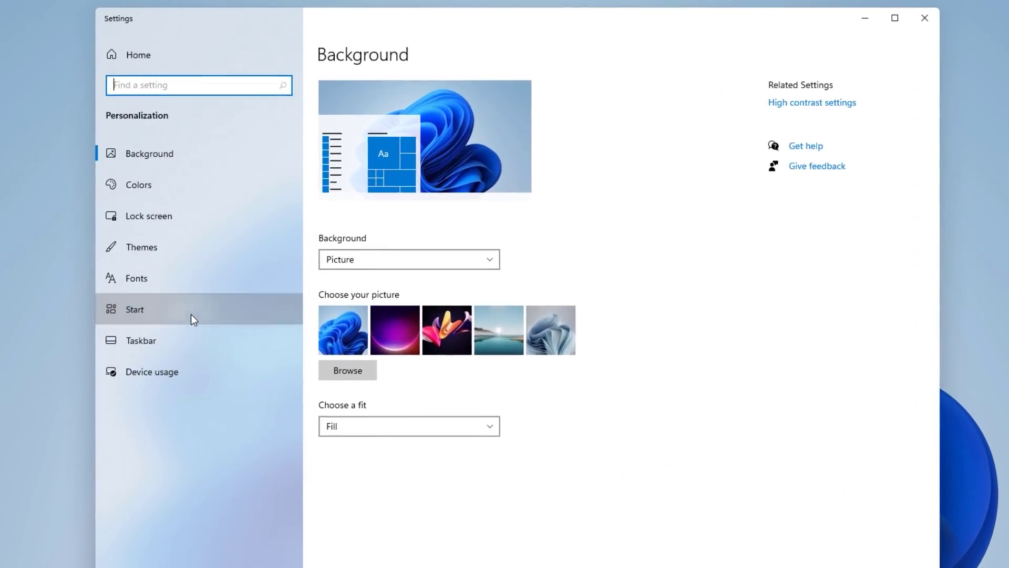
- Turn on the folders that appear on Start, including File Explorer, Settings, Documents, Downloads and Music, in the Start personalization settings
{"action": "left_click", "coordinate": [190, 314]}
{"action": "left_click", "coordinate": [346, 220]}
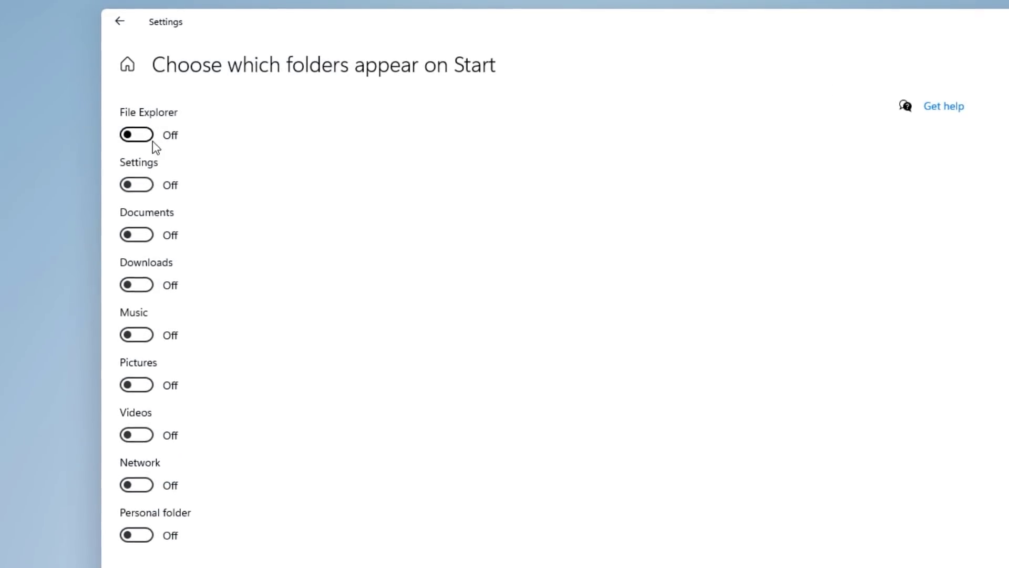
{"action": "left_click", "coordinate": [152, 138]}
{"action": "left_click", "coordinate": [143, 187]}
{"action": "left_click", "coordinate": [147, 236]}
{"action": "left_click", "coordinate": [142, 286]}
{"action": "left_click", "coordinate": [138, 335]}
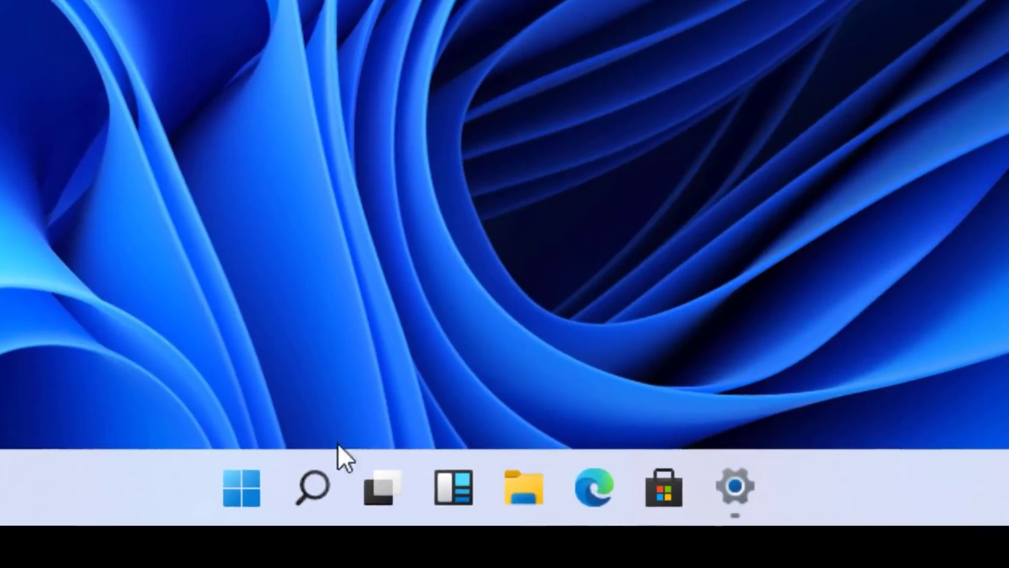
- Open the Videos folder from its Start menu shortcut and move its window towards the middle of the desktop
{"action": "left_click", "coordinate": [248, 475]}
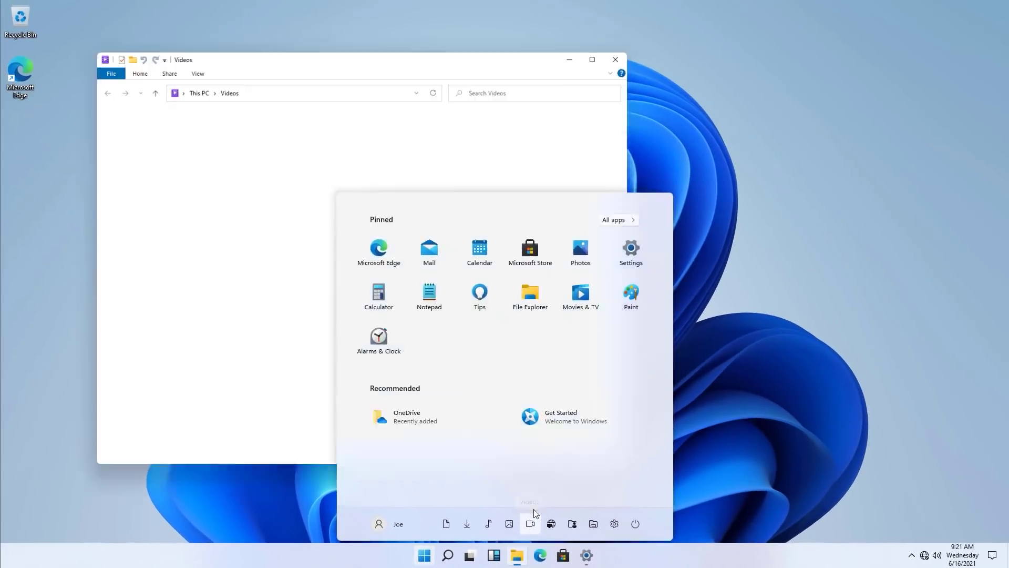
{"action": "left_click", "coordinate": [531, 520]}
{"action": "left_click_drag", "start_coordinate": [383, 58], "coordinate": [512, 78]}
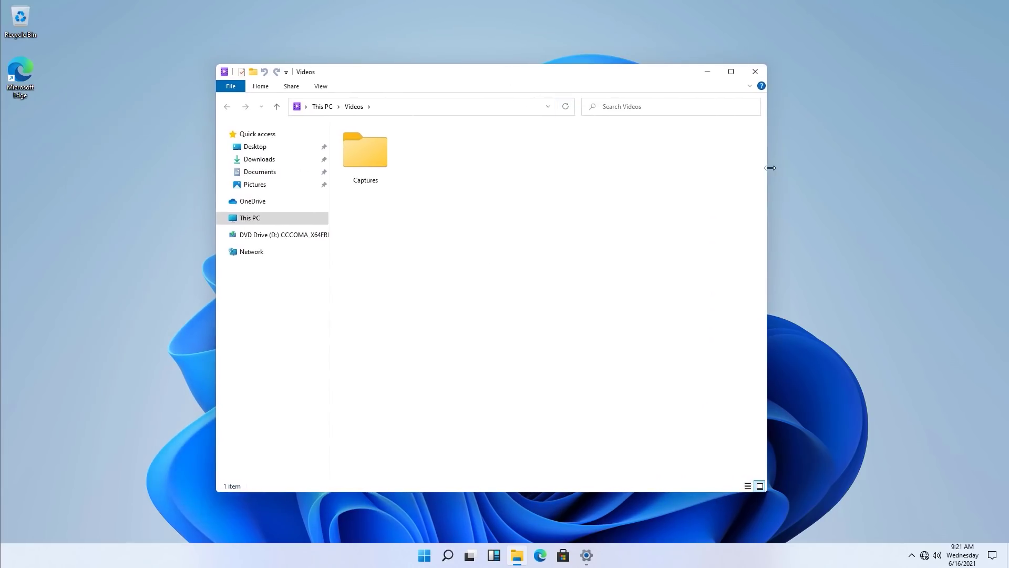
{"action": "left_click_drag", "start_coordinate": [443, 60], "coordinate": [435, 82]}
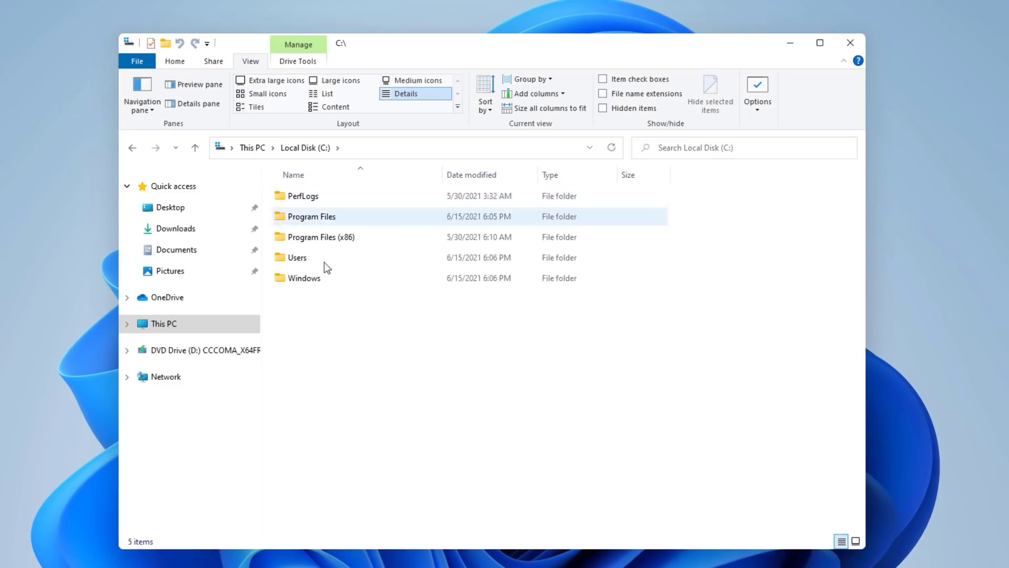
- Enable "Decrease space between items (compact view)" in the advanced Folder Options for the C: drive window
{"action": "mouse_move", "coordinate": [343, 335]}
{"action": "left_mouse_down"}
{"action": "mouse_move", "coordinate": [325, 245]}
{"action": "mouse_move", "coordinate": [329, 344]}
{"action": "left_mouse_up"}
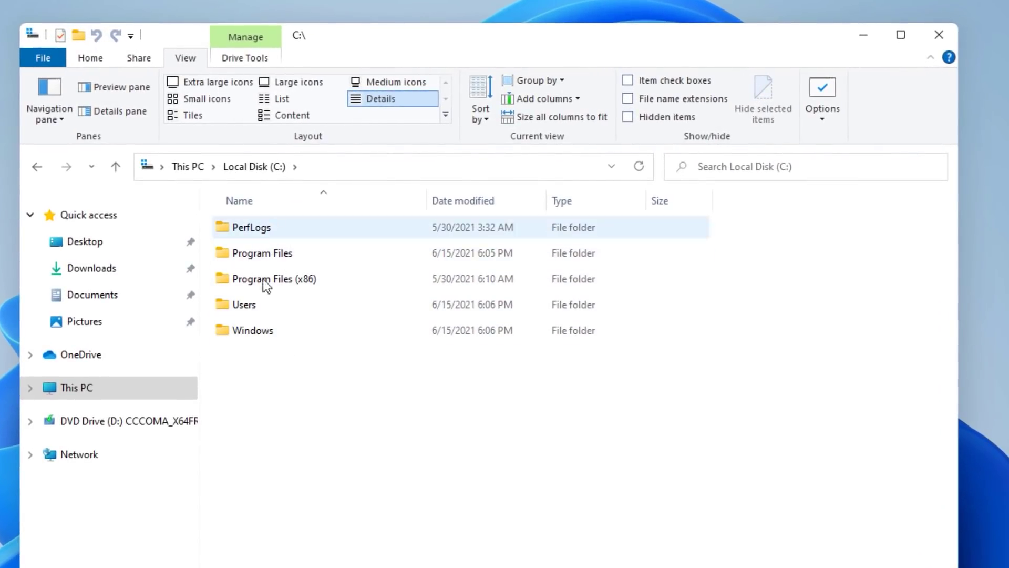
{"action": "left_click", "coordinate": [816, 91]}
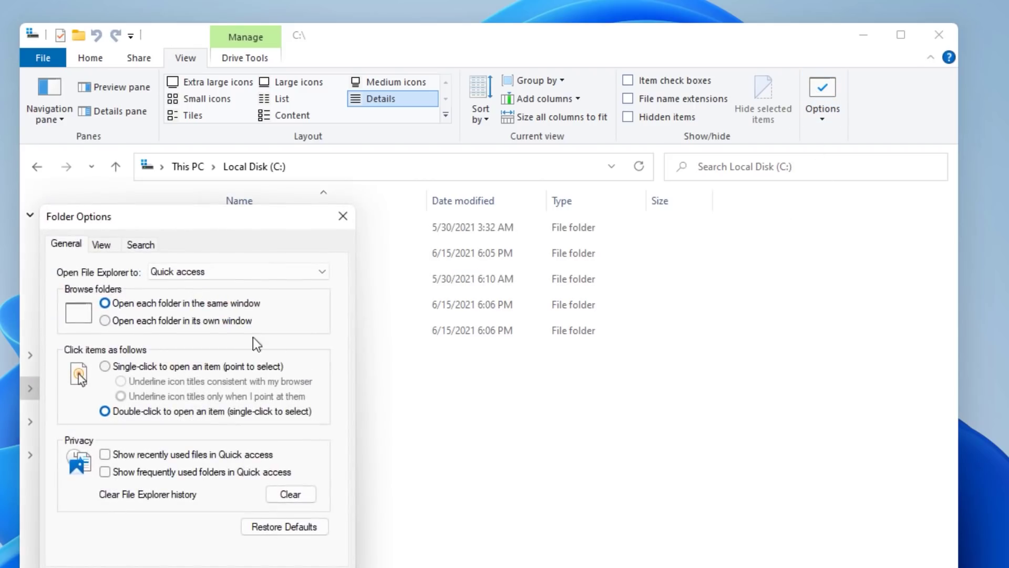
{"action": "left_click", "coordinate": [115, 243]}
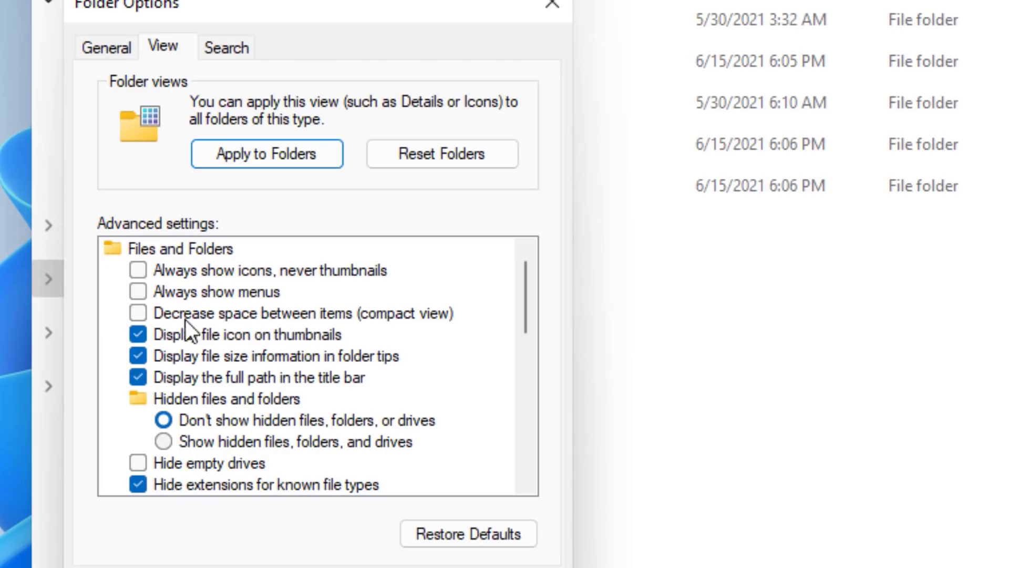
{"action": "left_click", "coordinate": [152, 318]}
{"action": "key", "text": "Return"}
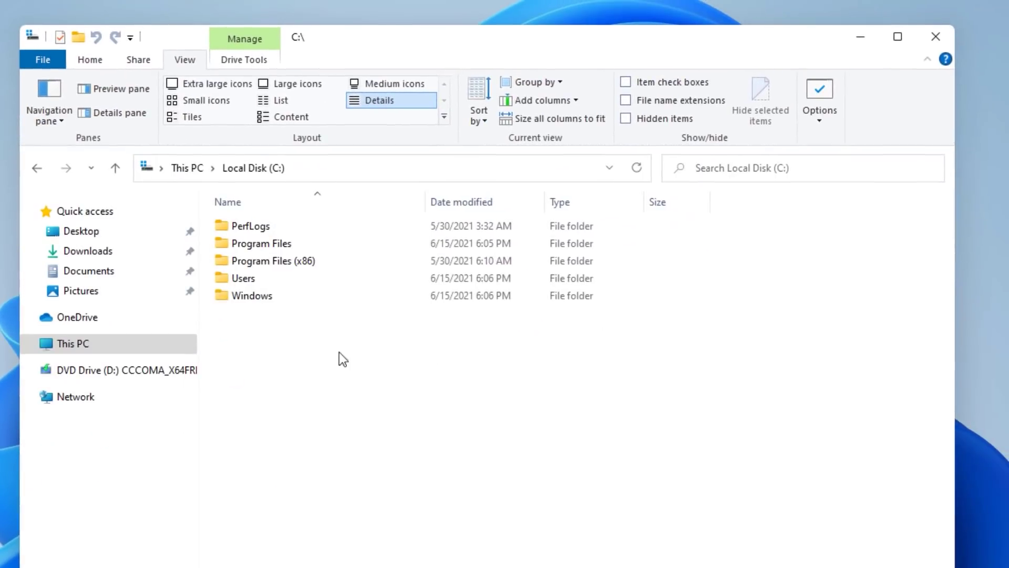
{"action": "left_click_drag", "start_coordinate": [267, 396], "coordinate": [295, 392]}
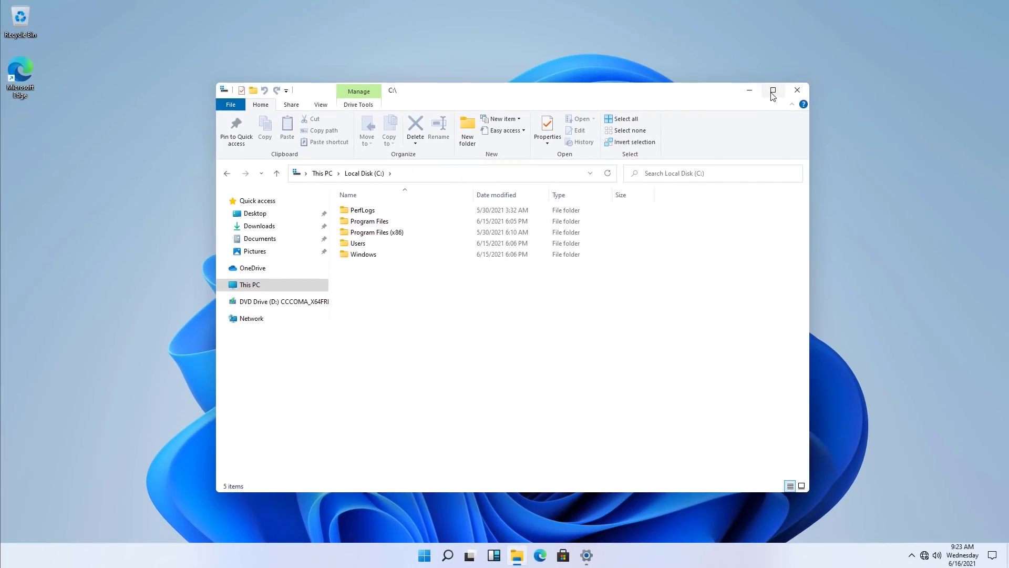
- Maximize the C: drive window and restore it to its floating size three times
{"action": "left_click", "coordinate": [898, 36]}
{"action": "left_click", "coordinate": [973, 6]}
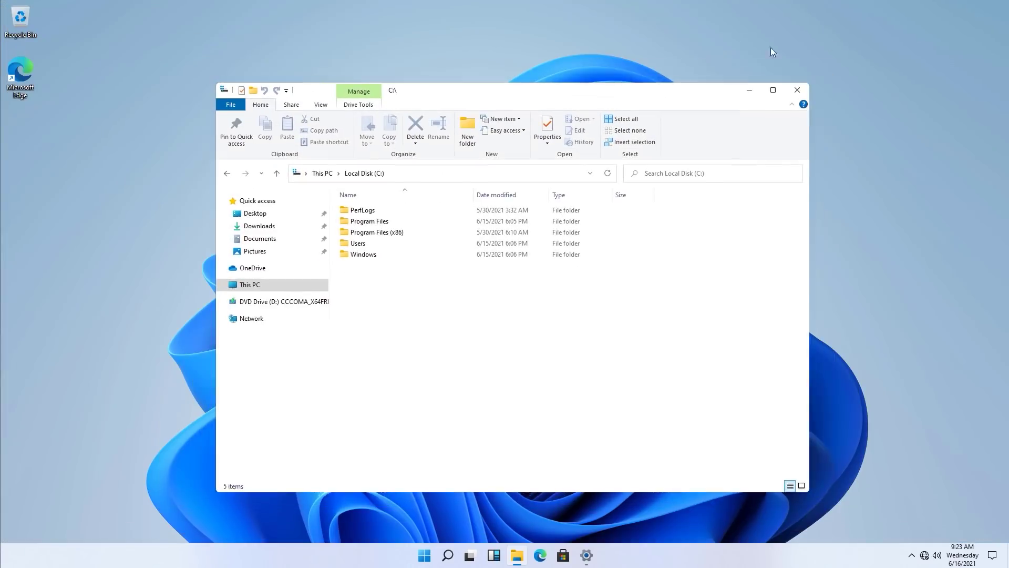
{"action": "left_click", "coordinate": [773, 91]}
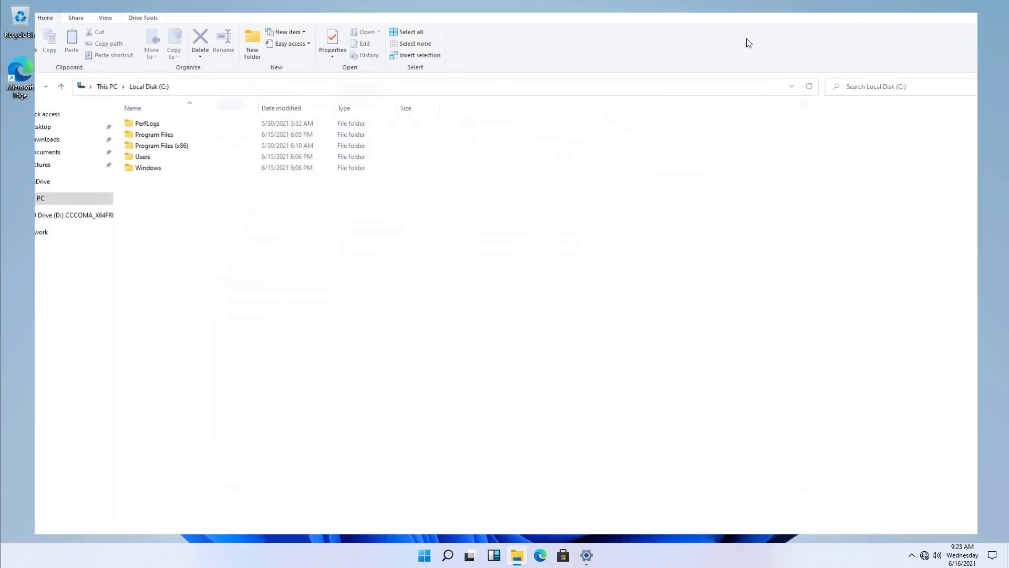
{"action": "left_click", "coordinate": [971, 7]}
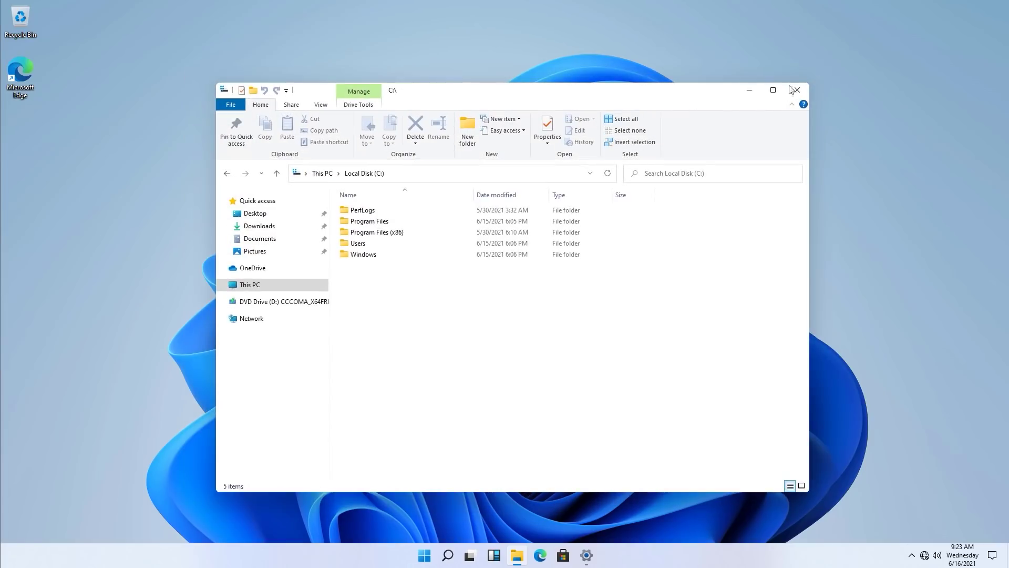
{"action": "left_click", "coordinate": [775, 92]}
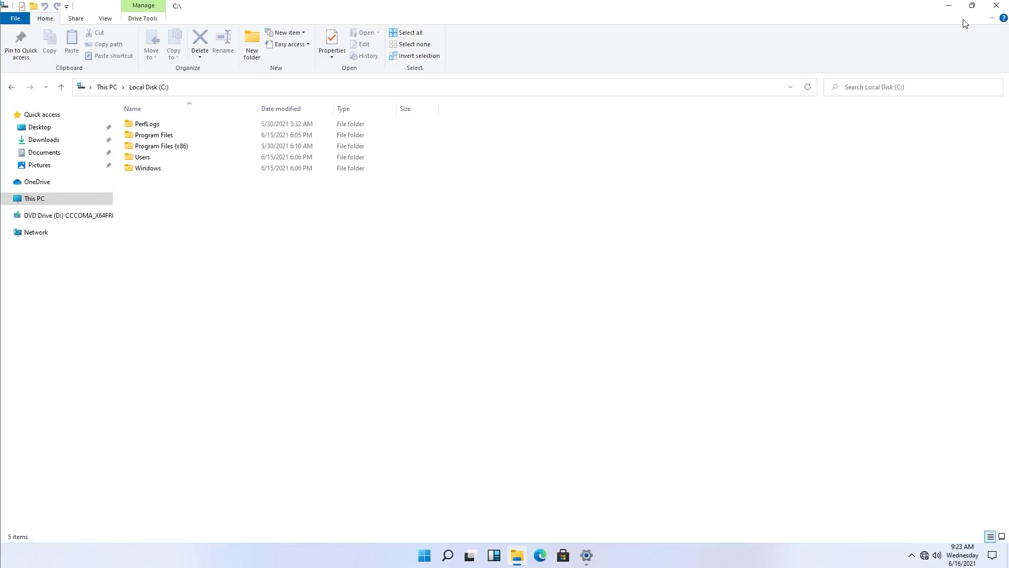
{"action": "left_click", "coordinate": [972, 6]}
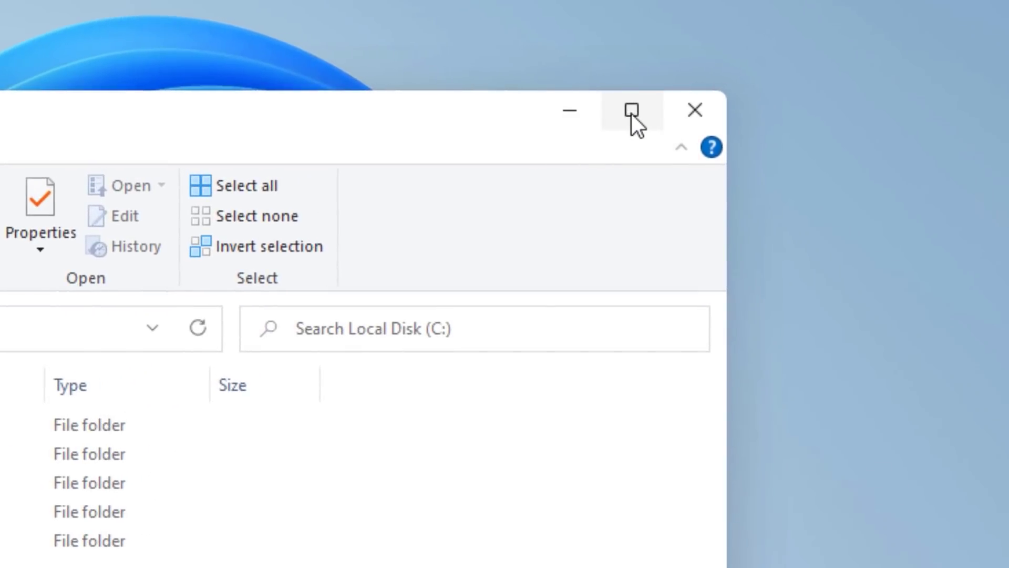
- Use snap layouts to place the C: drive window in the upper-left quarter and switch it to the upper-right quarter
{"action": "mouse_move", "coordinate": [767, 93]}
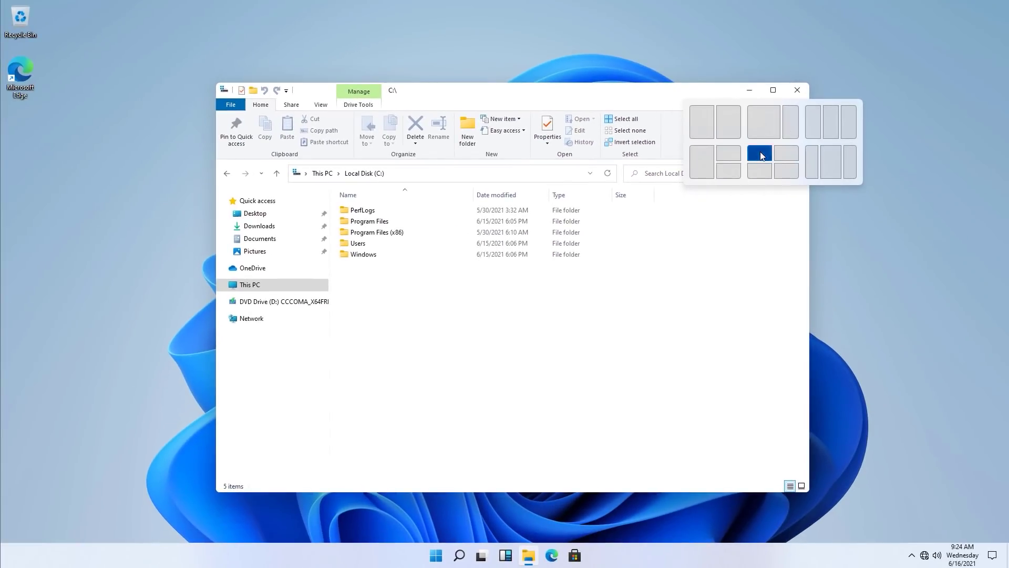
{"action": "left_click", "coordinate": [760, 154]}
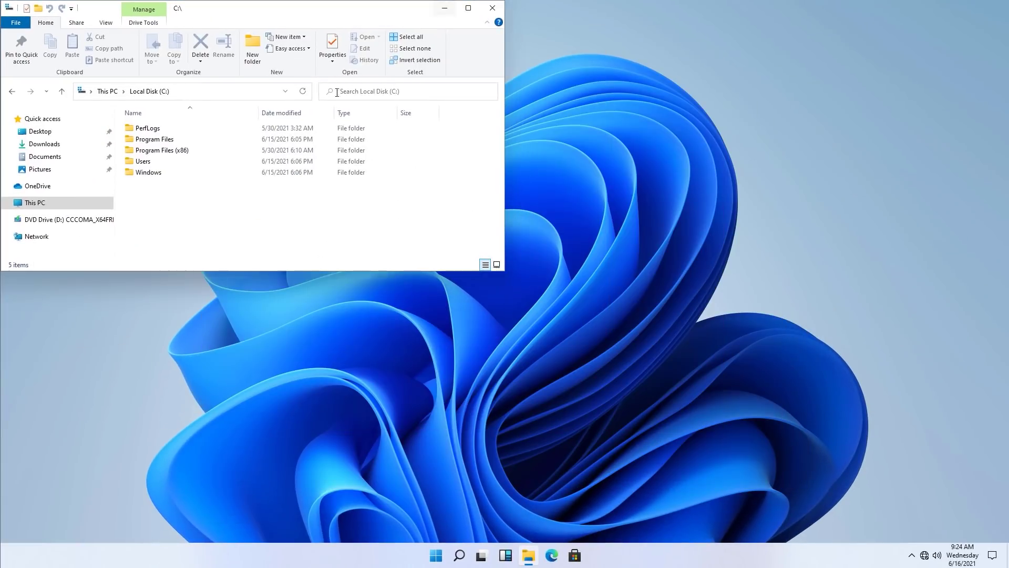
{"action": "mouse_move", "coordinate": [471, 12]}
{"action": "left_click", "coordinate": [489, 73]}
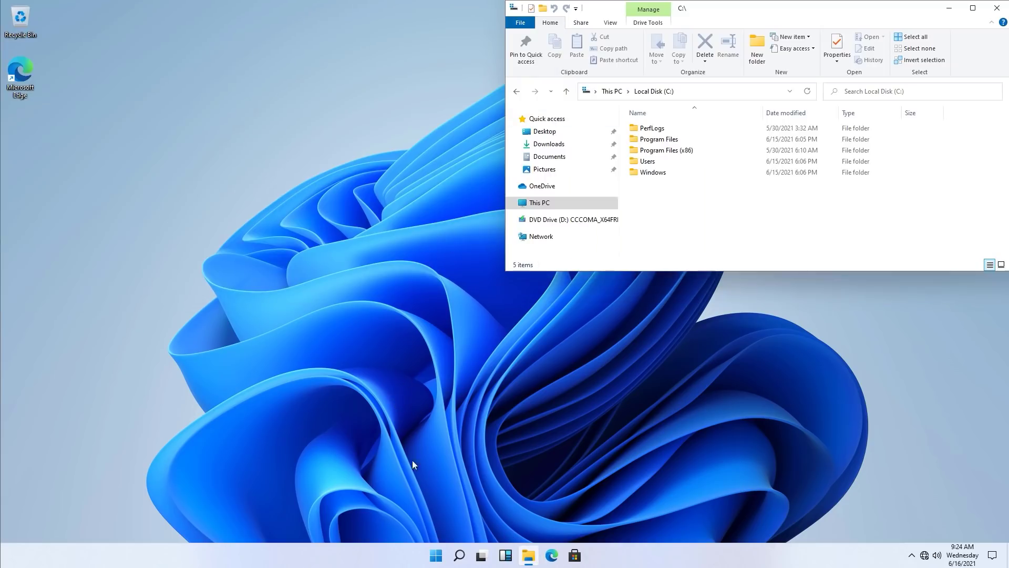
- Open the desktop's personalization settings and bring the C: drive window in front of them, released from its snapped quarter
{"action": "right_click", "coordinate": [395, 455]}
{"action": "left_click", "coordinate": [418, 448]}
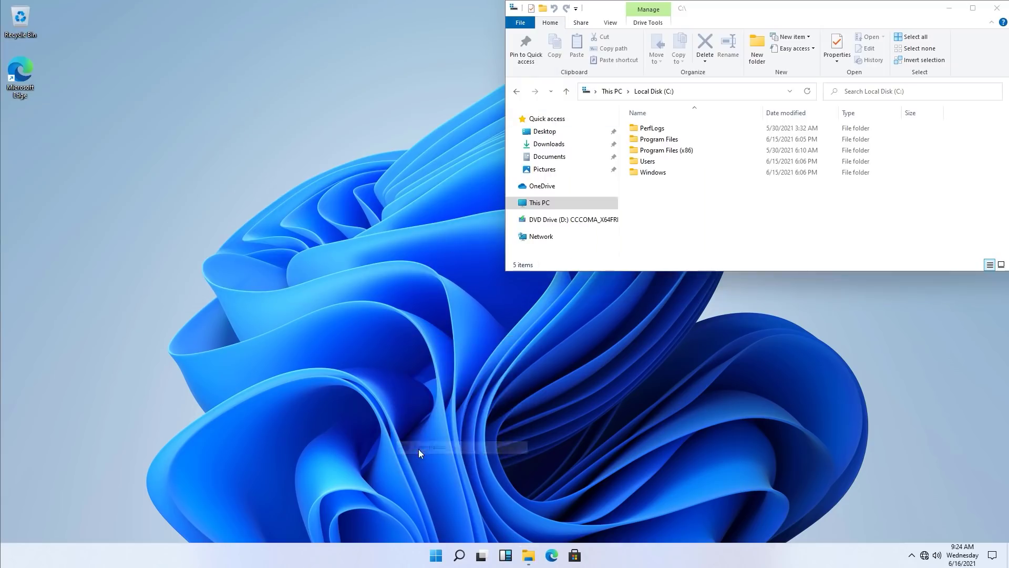
{"action": "left_click", "coordinate": [770, 11]}
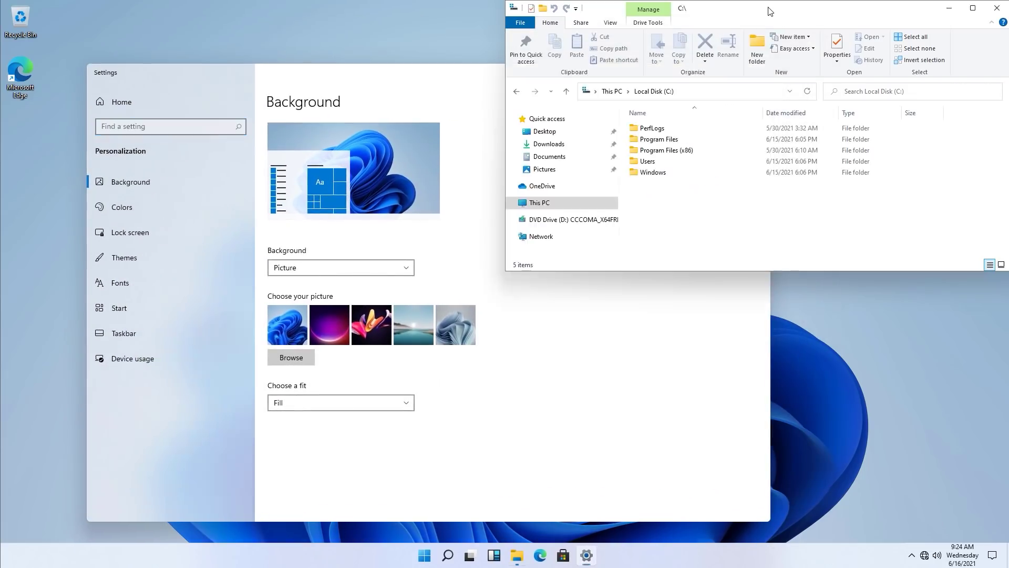
{"action": "left_click_drag", "start_coordinate": [770, 11], "coordinate": [694, 85]}
- Snap the C: drive window into the wide area of the uneven two-column layout and fill the narrow column with Settings
{"action": "mouse_move", "coordinate": [774, 92]}
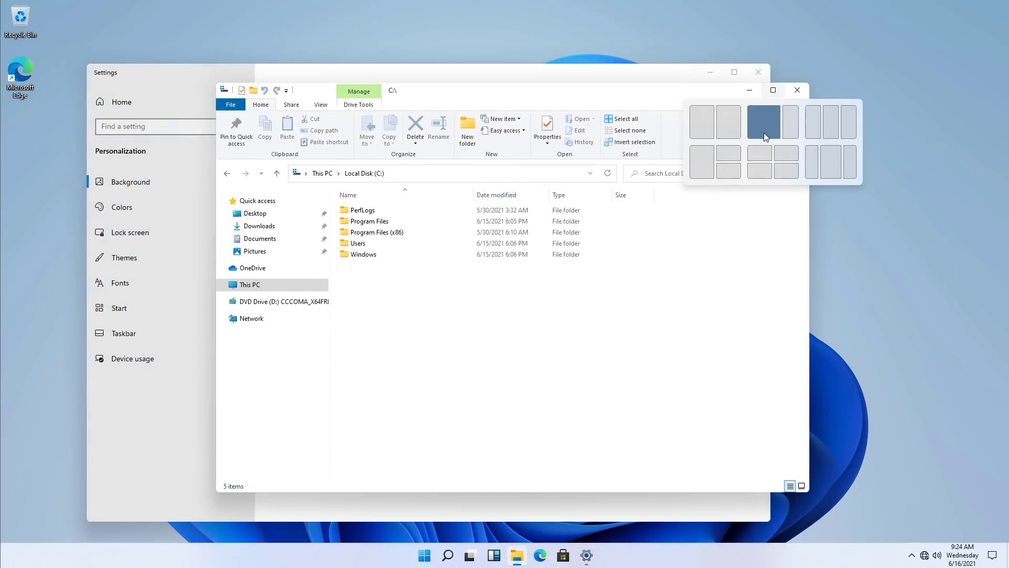
{"action": "left_click", "coordinate": [765, 134]}
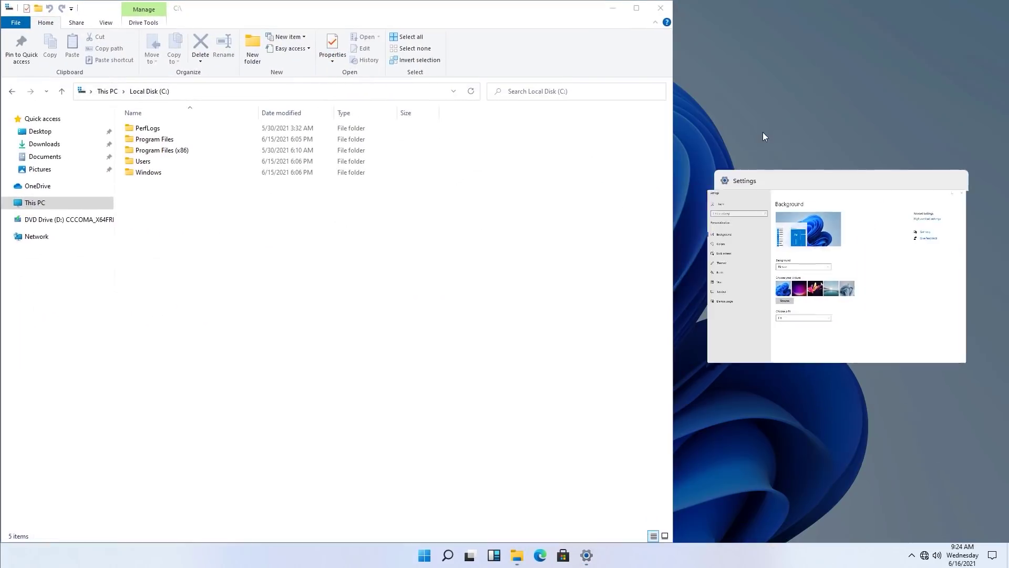
{"action": "left_click", "coordinate": [828, 196]}
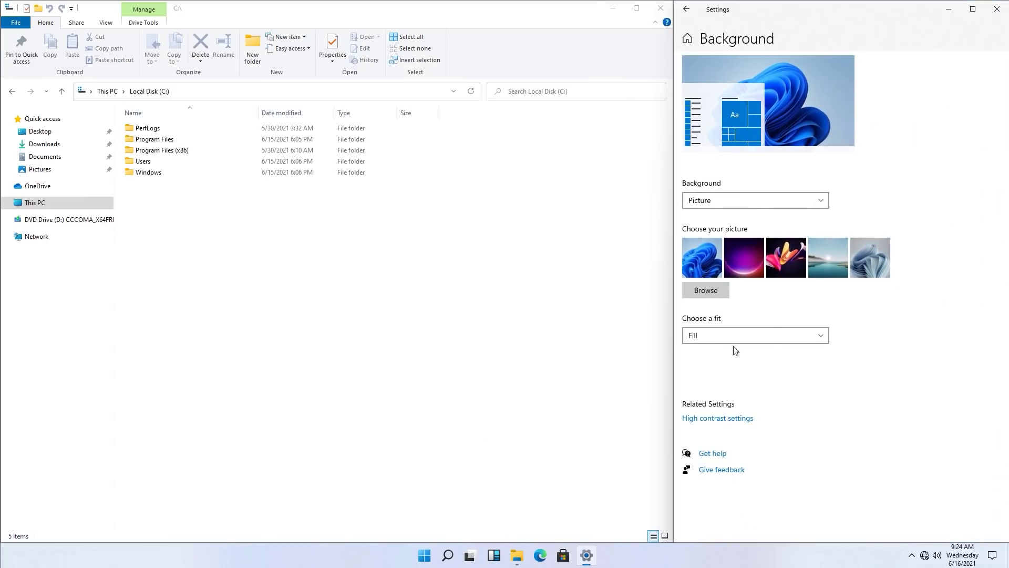
- Close the Settings window and return the snapped C: drive window to its floating size
{"action": "left_click", "coordinate": [997, 9]}
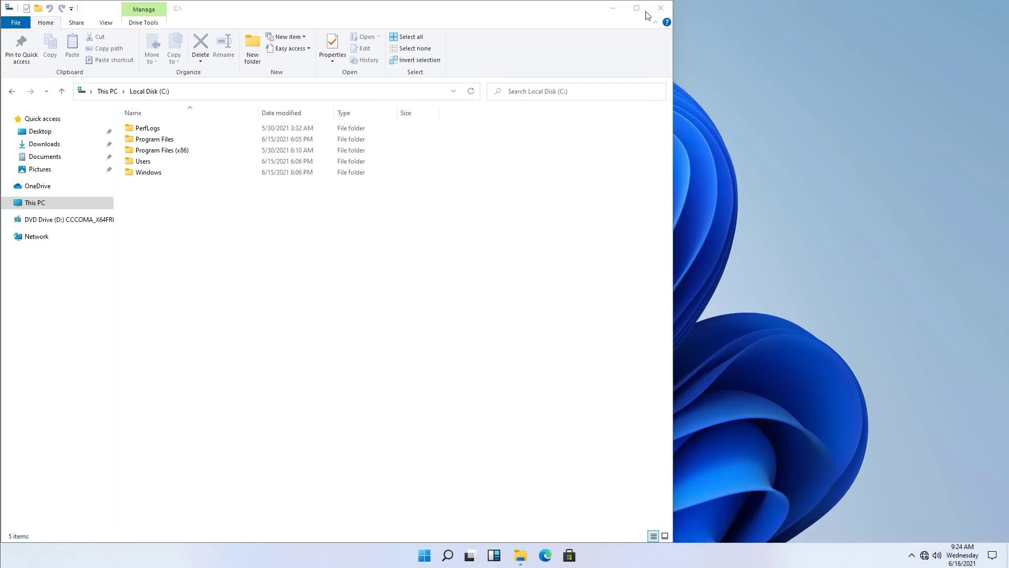
{"action": "double_click", "coordinate": [516, 17]}
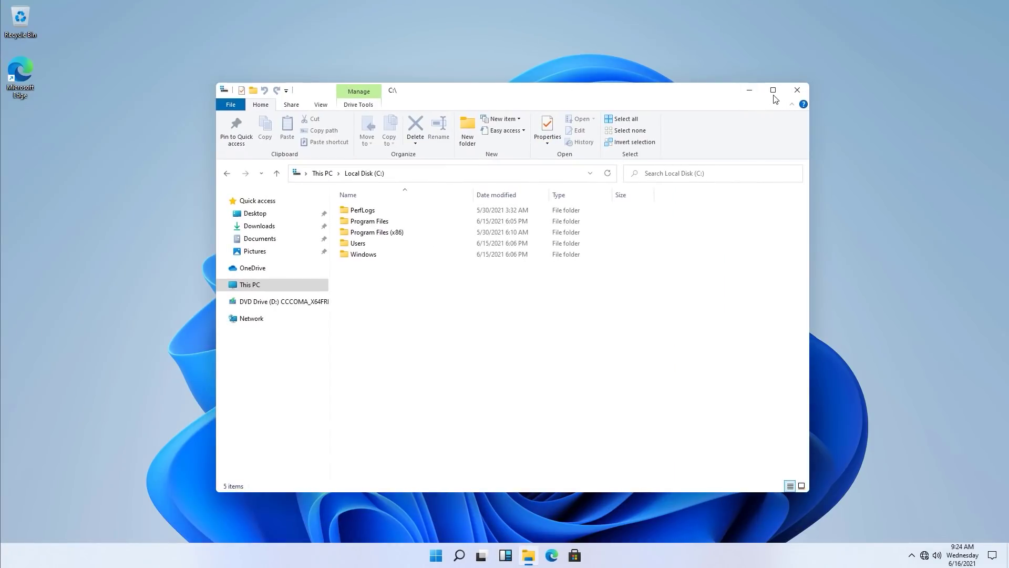
- Snap the C: drive window into the wide column once more and restore it to its floating size
{"action": "mouse_move", "coordinate": [774, 95]}
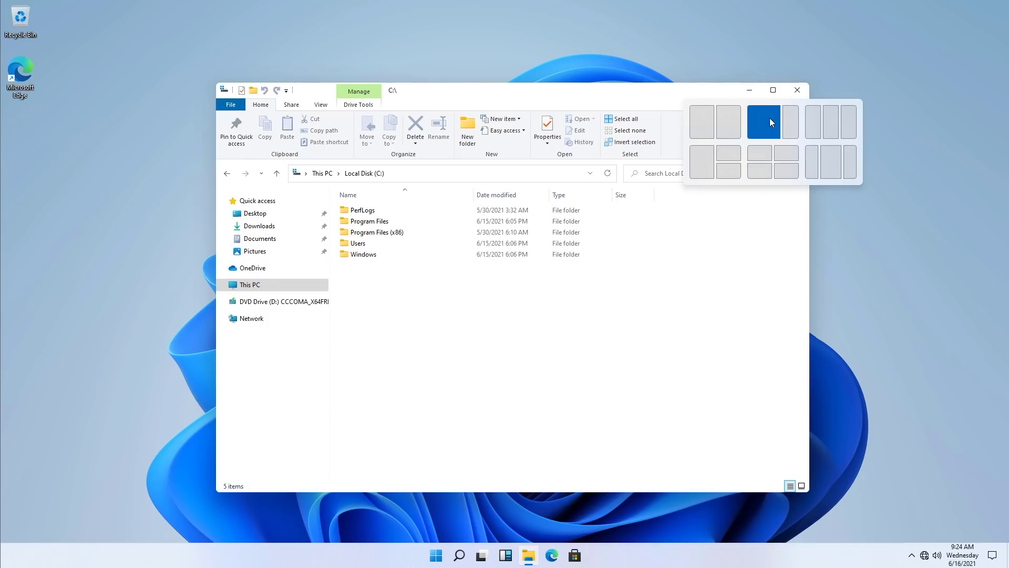
{"action": "left_click", "coordinate": [770, 122]}
{"action": "double_click", "coordinate": [499, 17]}
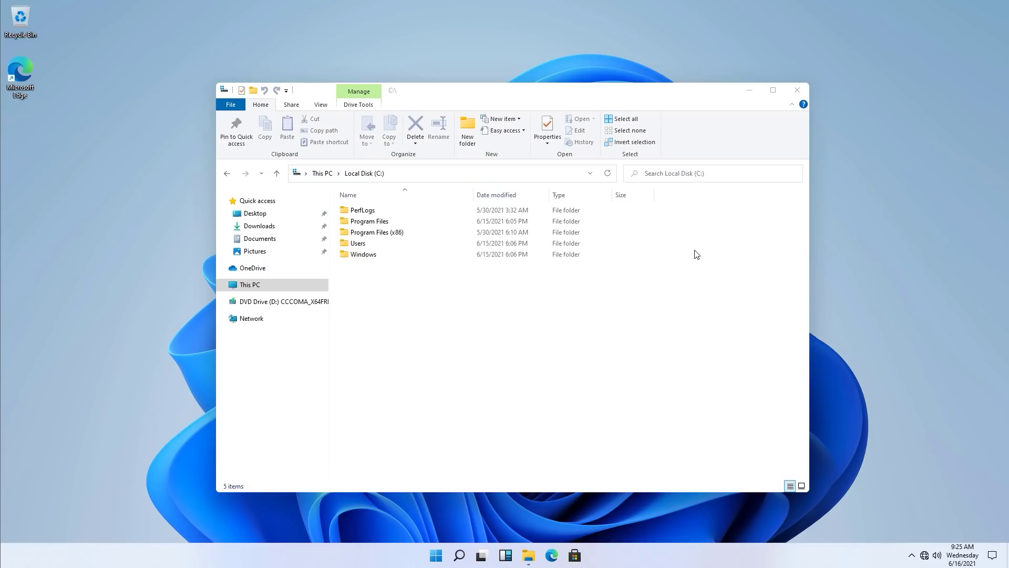
- Close the C: drive window to clear the desktop
{"action": "left_click", "coordinate": [797, 90]}
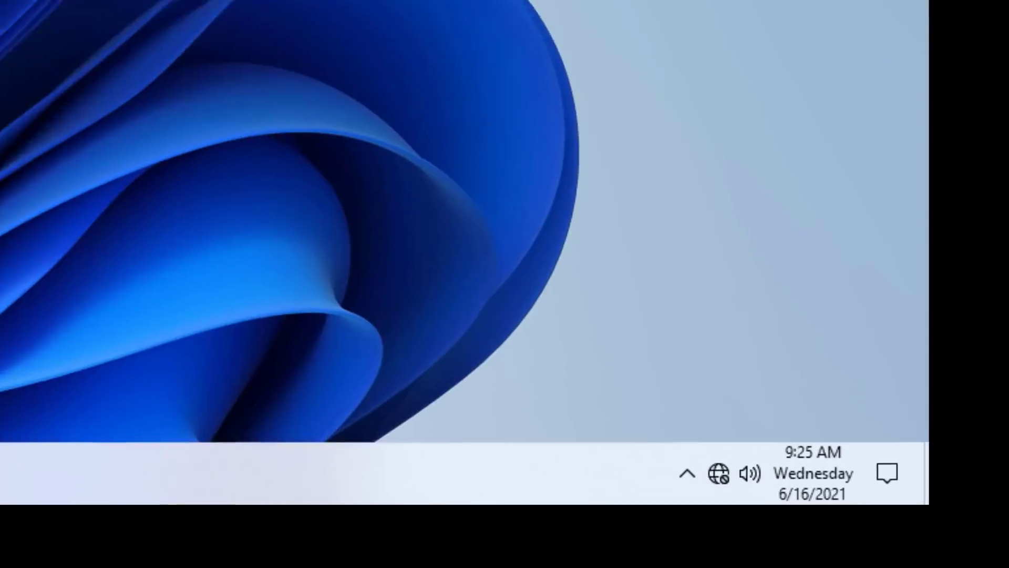
{"action": "mouse_move", "coordinate": [755, 417]}
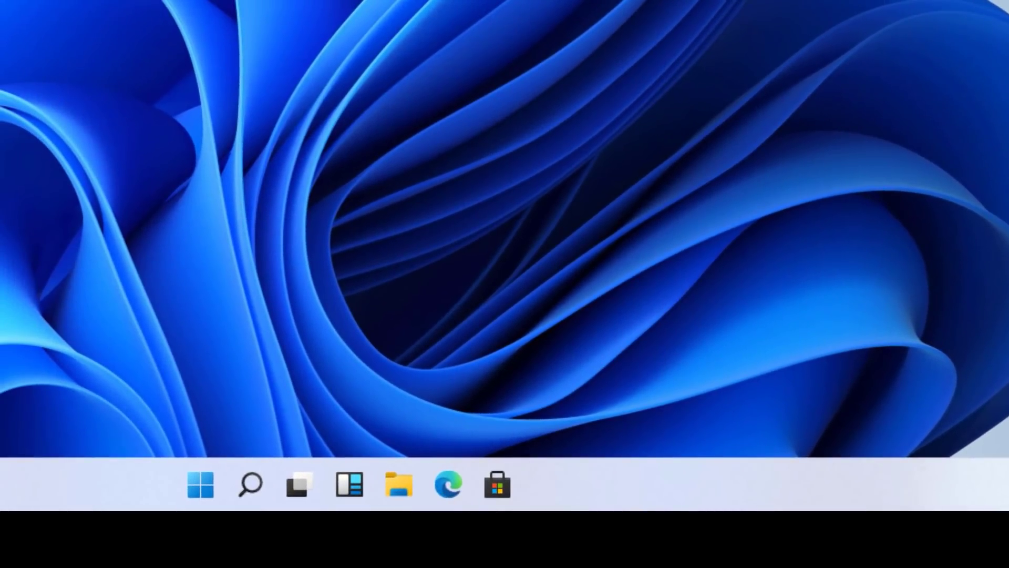
- Open the taskbar settings and move the Settings window closer to the middle of the desktop
{"action": "right_click", "coordinate": [589, 474]}
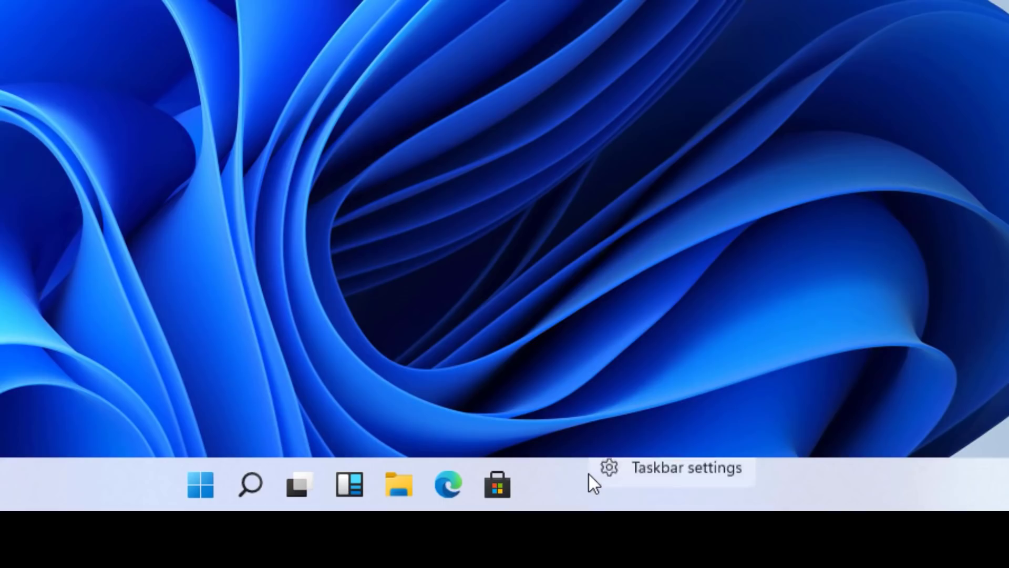
{"action": "left_click", "coordinate": [647, 475]}
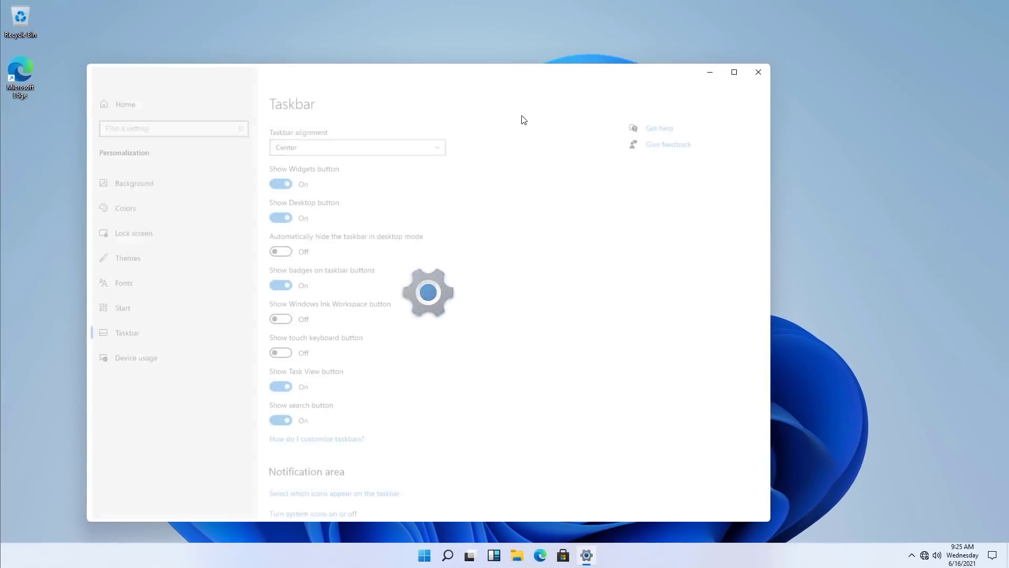
{"action": "left_click_drag", "start_coordinate": [522, 78], "coordinate": [633, 57]}
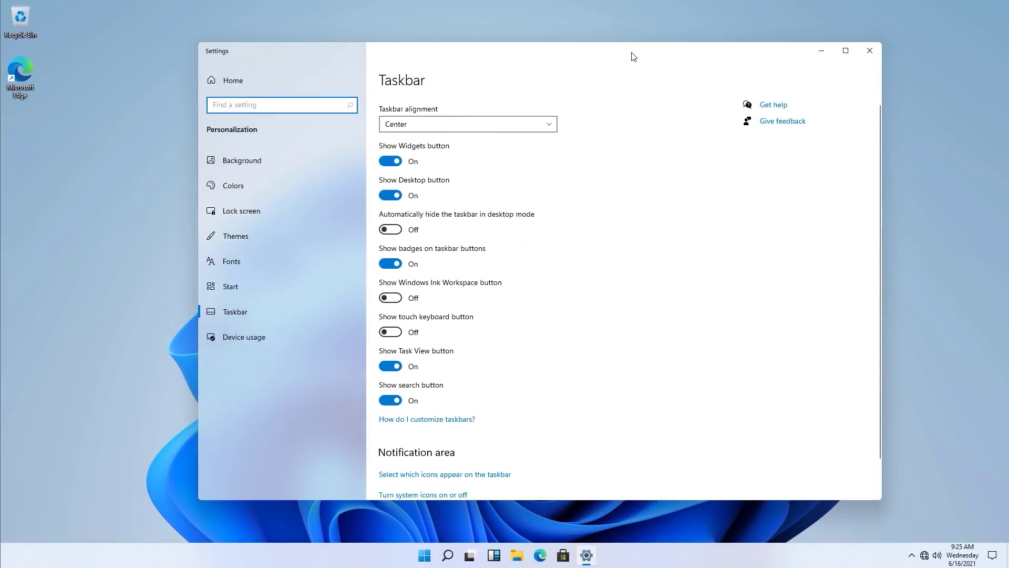
{"action": "left_click", "coordinate": [645, 542]}
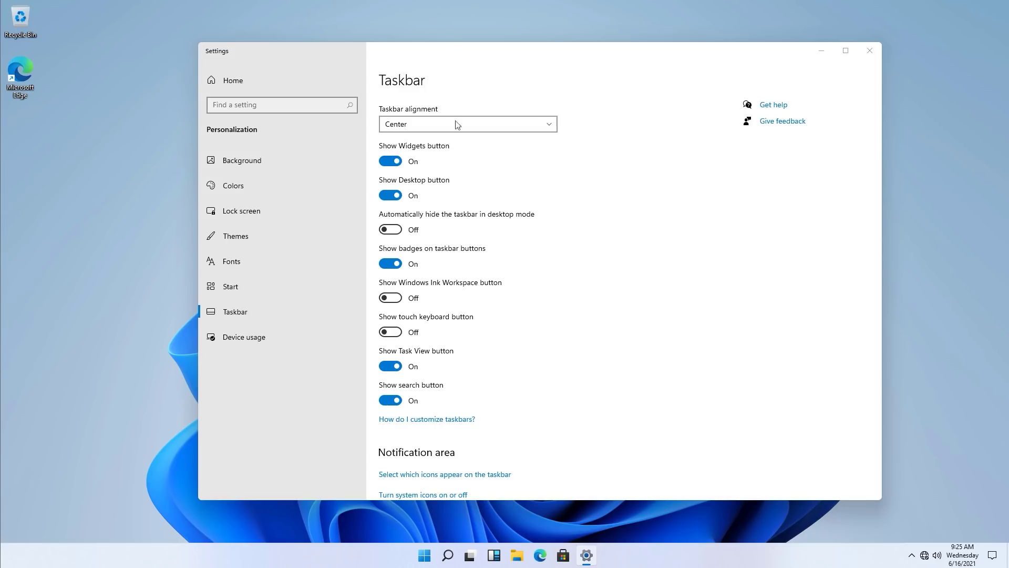
- Minimize the Settings window, restore it from the taskbar and reposition it slightly on the desktop
{"action": "left_click", "coordinate": [821, 50]}
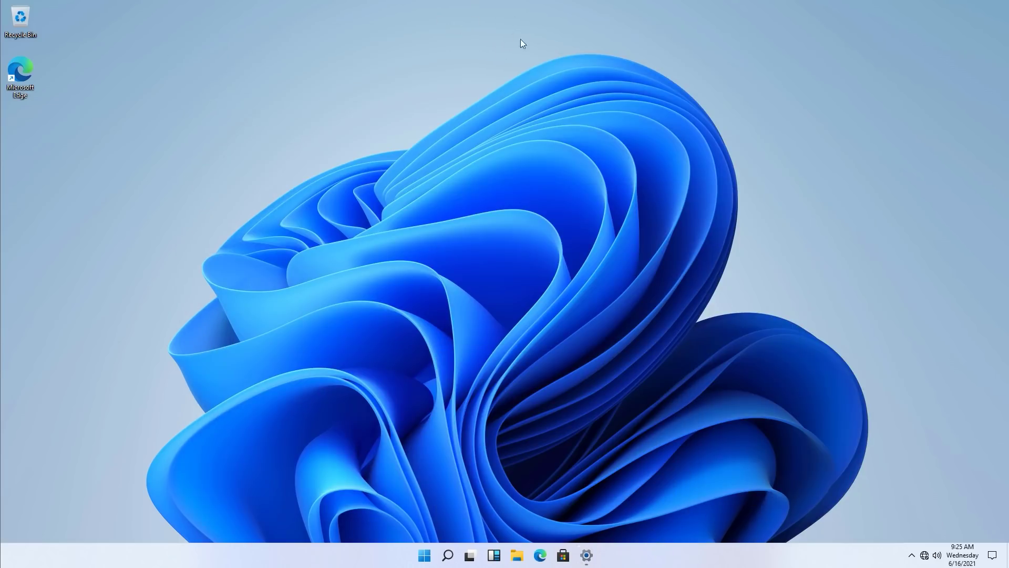
{"action": "left_click", "coordinate": [587, 555]}
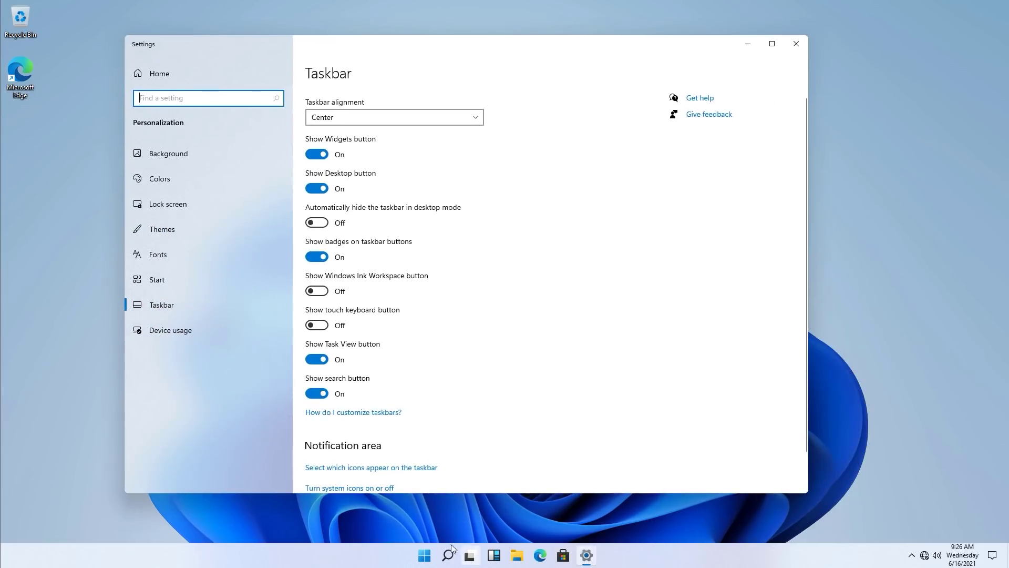
{"action": "left_click_drag", "start_coordinate": [558, 44], "coordinate": [590, 40]}
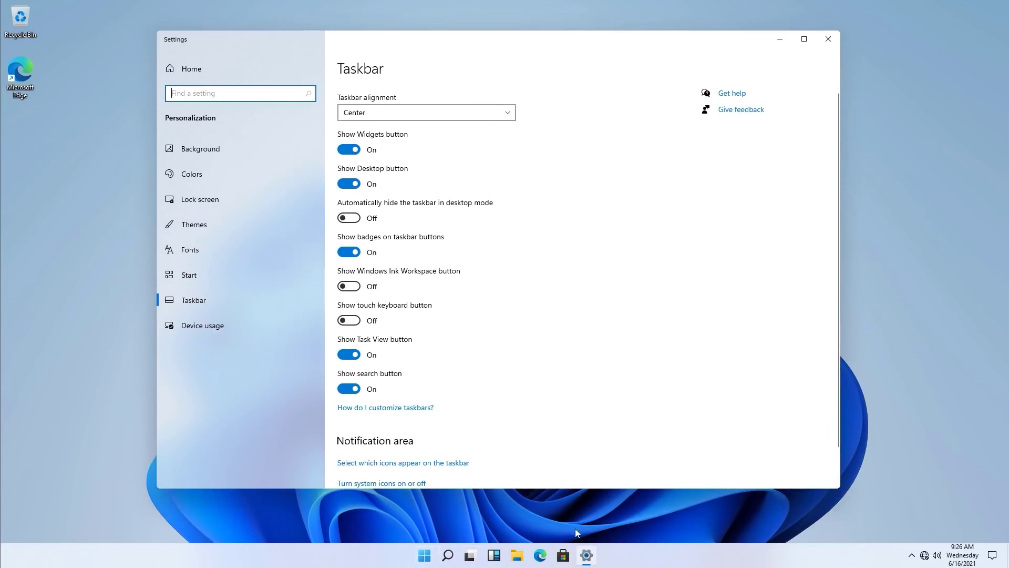
- Try the Show Widgets button switch, open the Widgets dashboard from the taskbar and dismiss it
{"action": "left_click", "coordinate": [350, 150]}
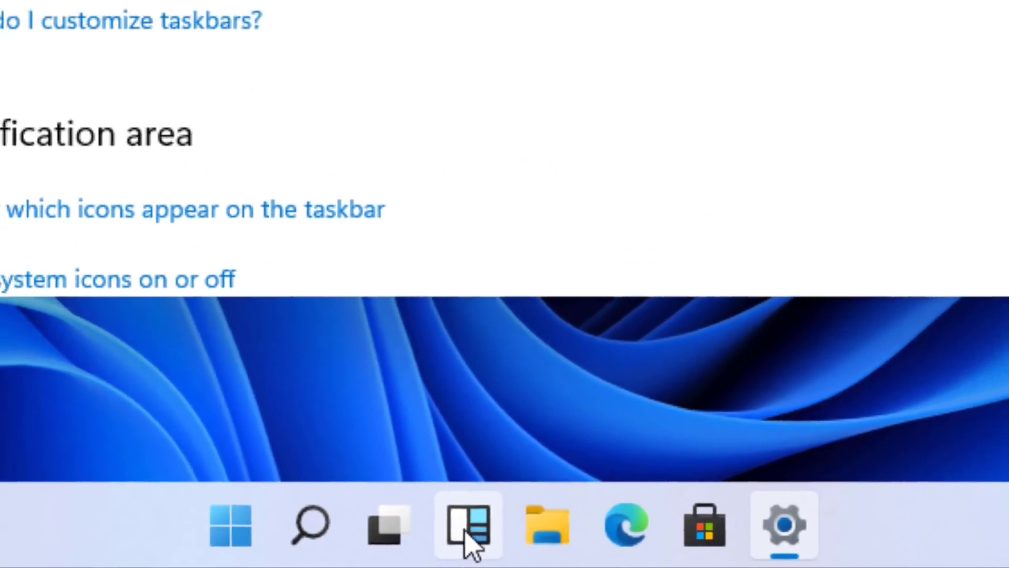
{"action": "left_click", "coordinate": [463, 528]}
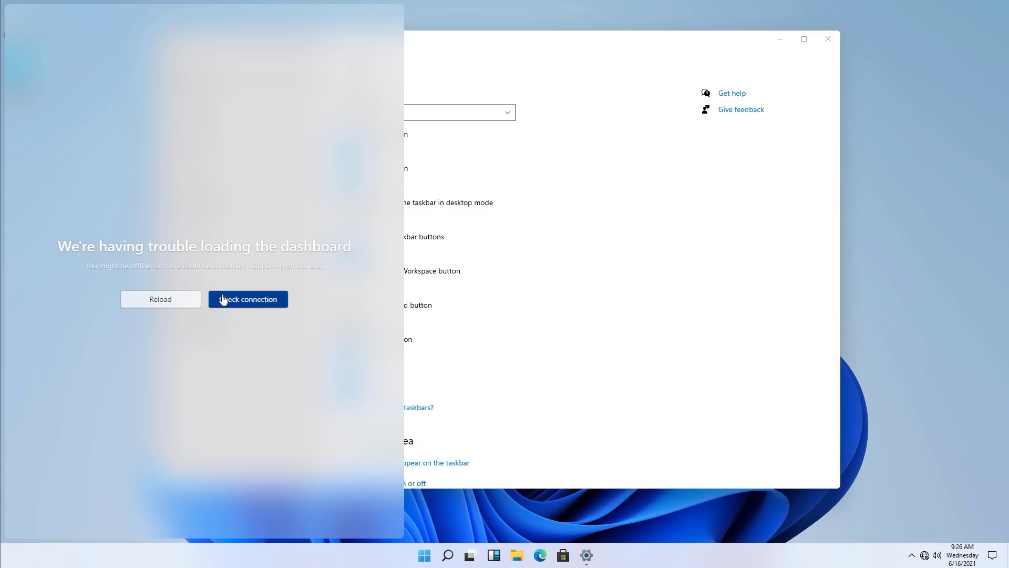
{"action": "left_click", "coordinate": [571, 262]}
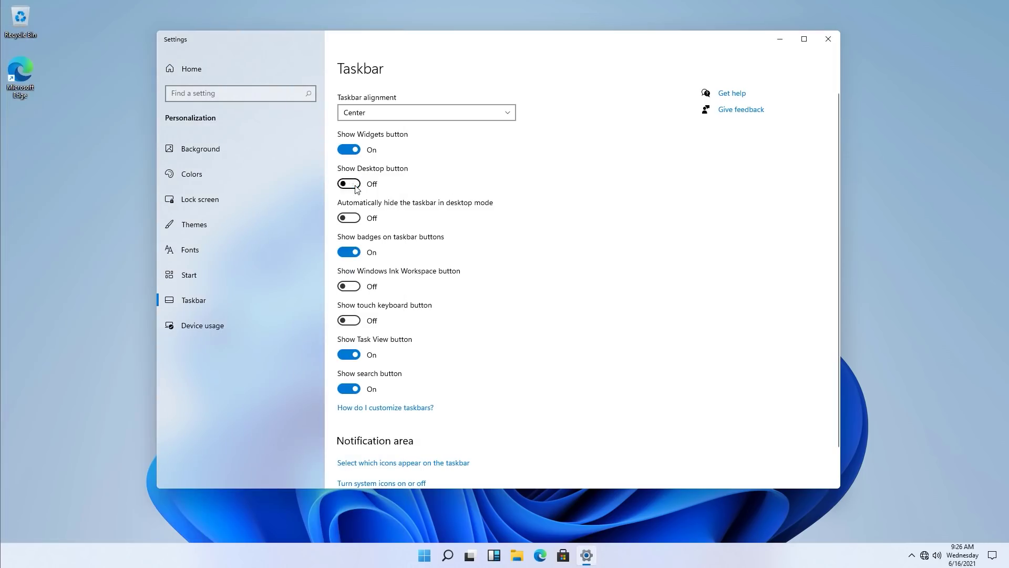
- Turn the Show Desktop button back on and use it to hide and restore the open window
{"action": "left_click", "coordinate": [356, 185]}
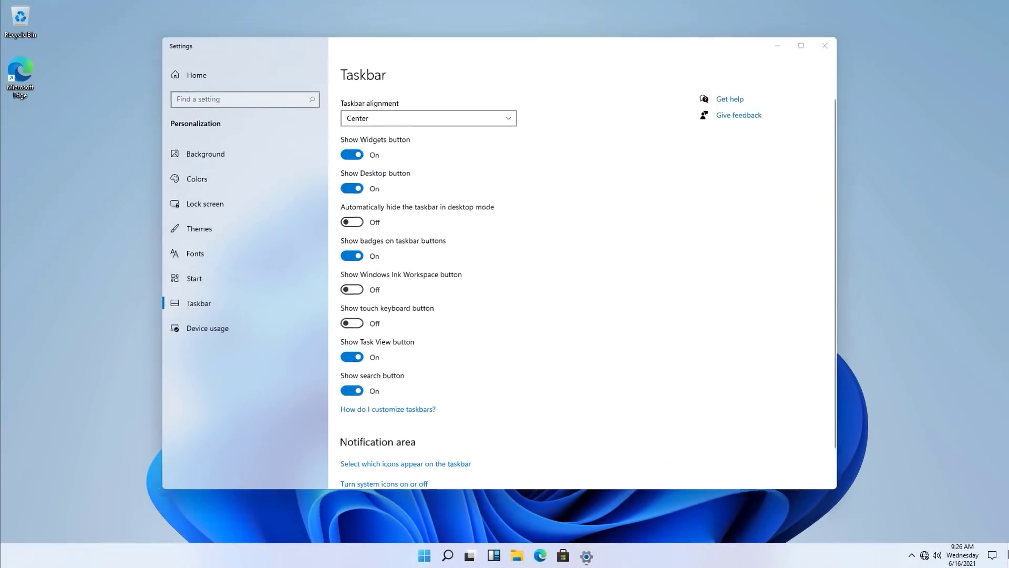
{"action": "left_click", "coordinate": [821, 371]}
{"action": "left_click", "coordinate": [821, 371]}
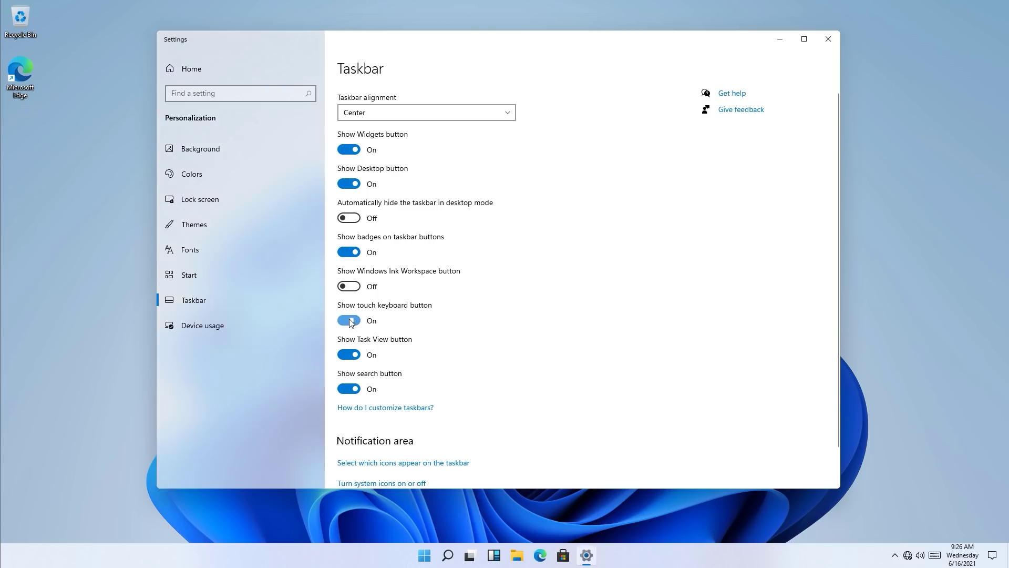
- Try switching the Task View button off and on, open Task View and return to the Settings window
{"action": "left_click", "coordinate": [349, 354]}
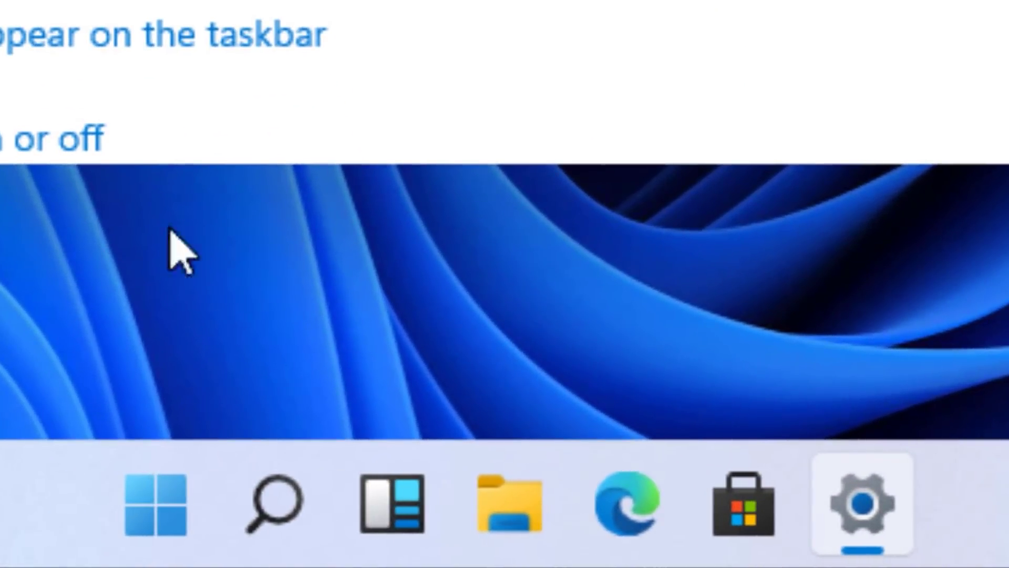
{"action": "left_click", "coordinate": [342, 523]}
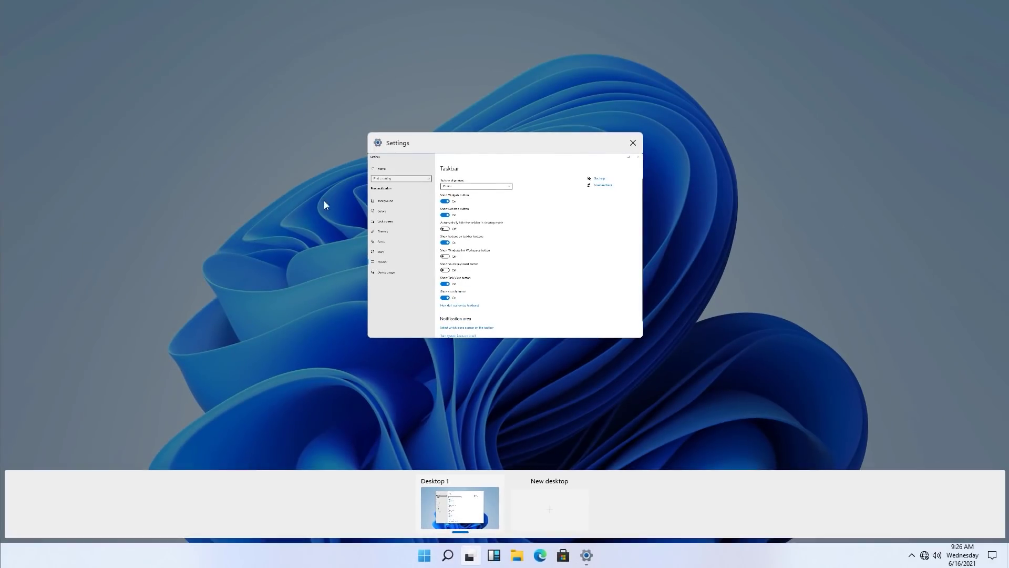
{"action": "left_click", "coordinate": [324, 205]}
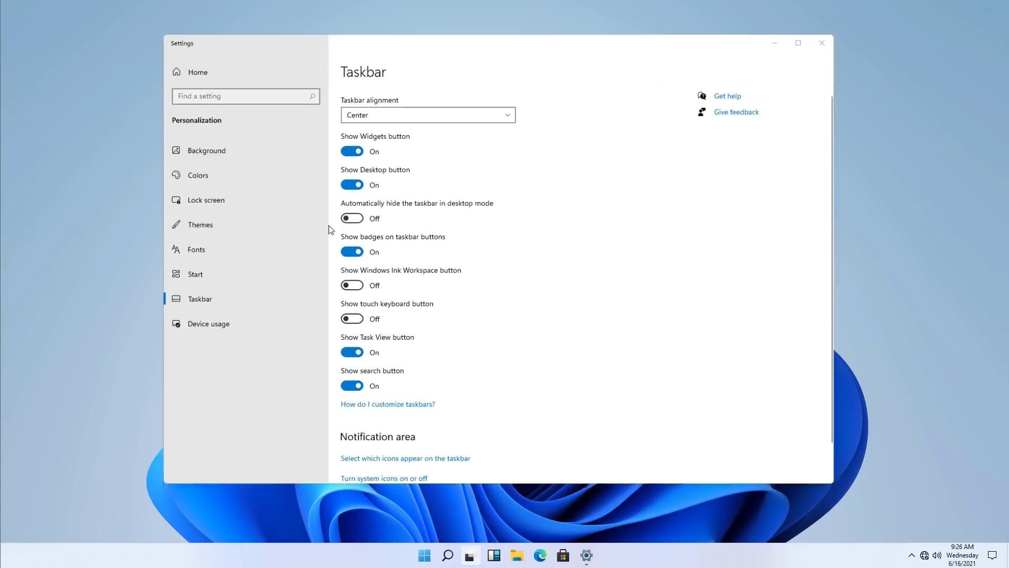
- Switch the taskbar search button off and on, open the search panel and close it
{"action": "left_click", "coordinate": [349, 388]}
{"action": "left_click", "coordinate": [348, 389]}
{"action": "left_click", "coordinate": [443, 555]}
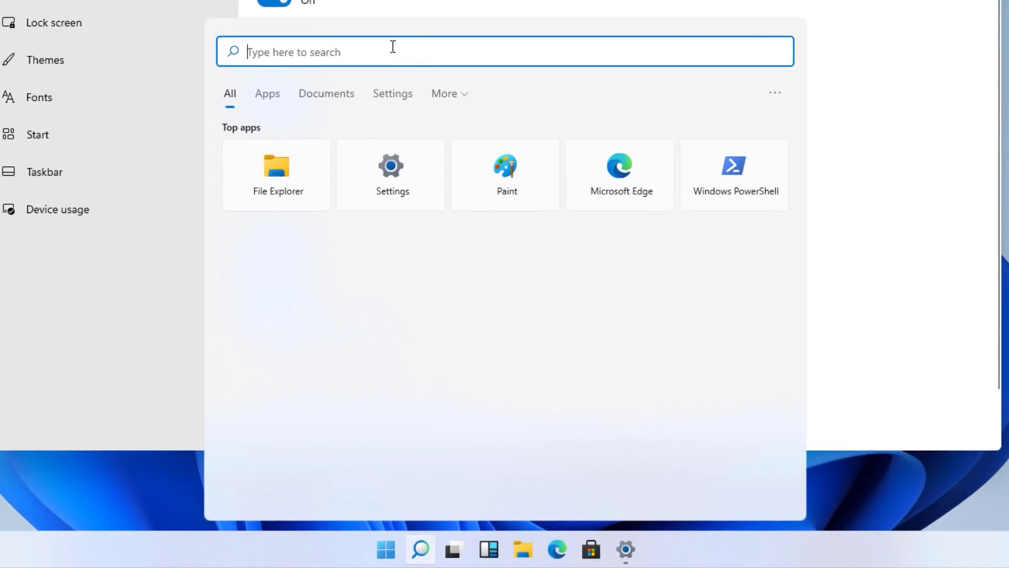
{"action": "left_click", "coordinate": [164, 297]}
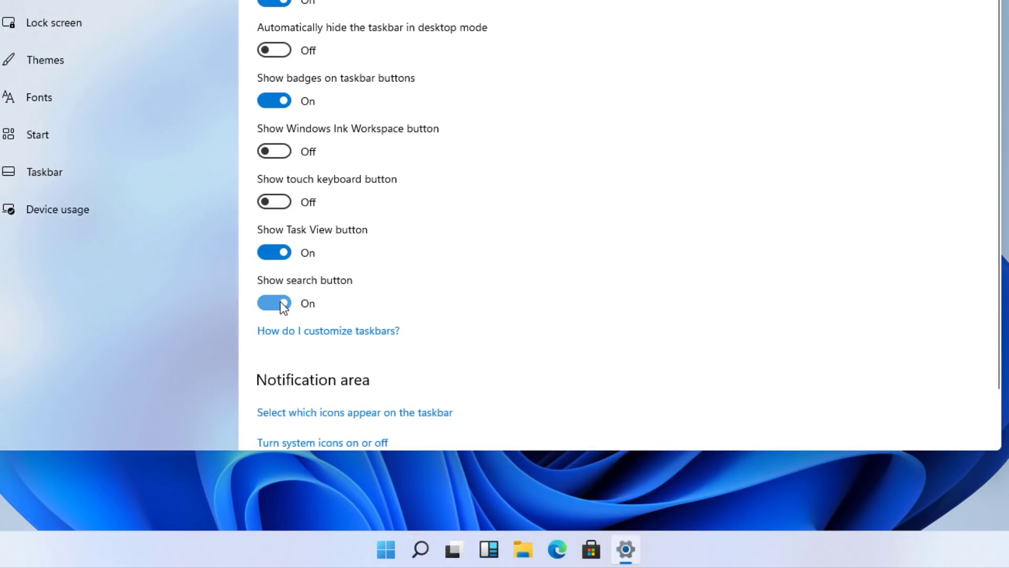
- Turn off the taskbar search button, search for "hello" directly from the Start menu and dismiss the search
{"action": "left_click", "coordinate": [280, 304]}
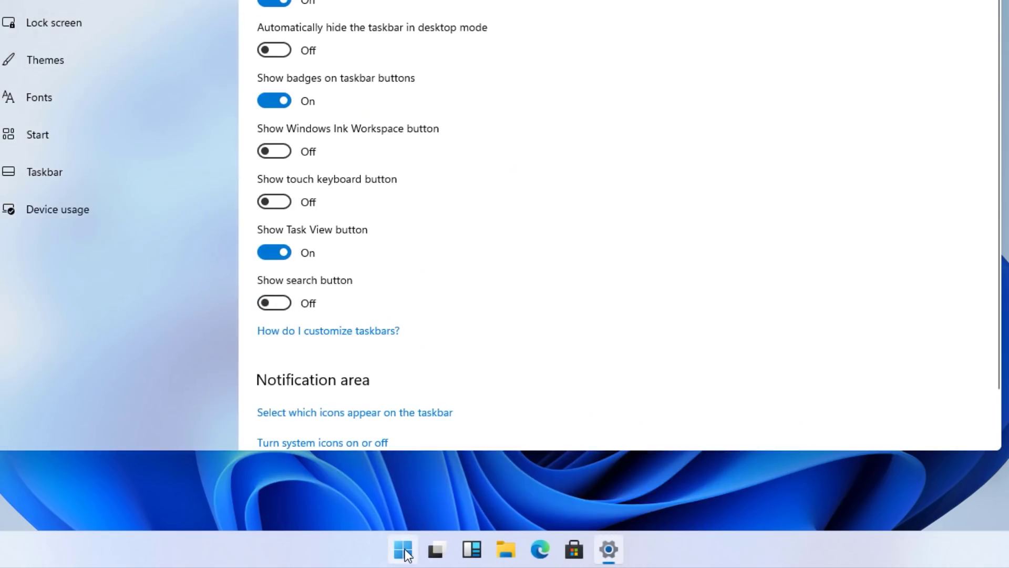
{"action": "left_click", "coordinate": [403, 550]}
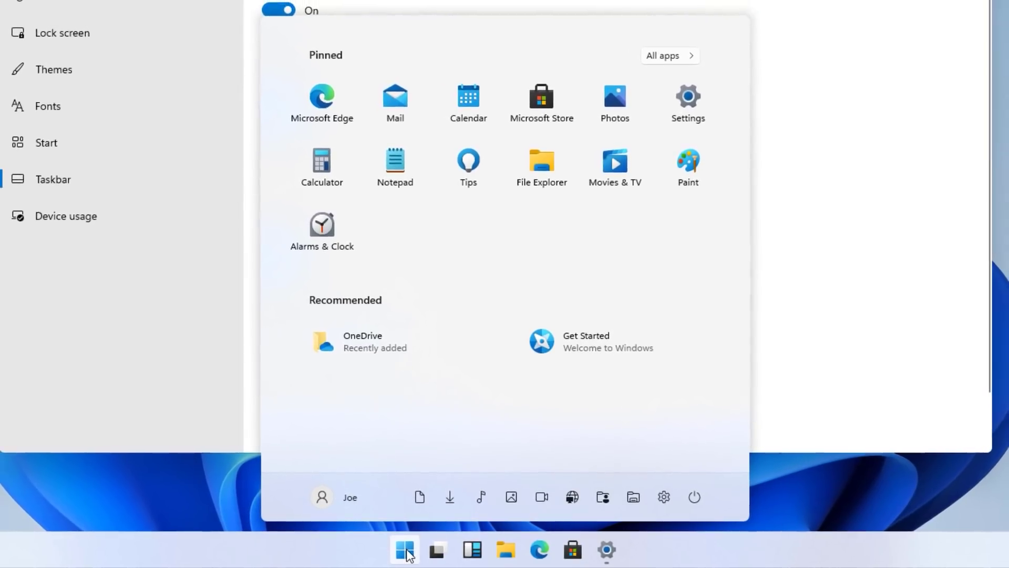
{"action": "type", "text": "hello"}
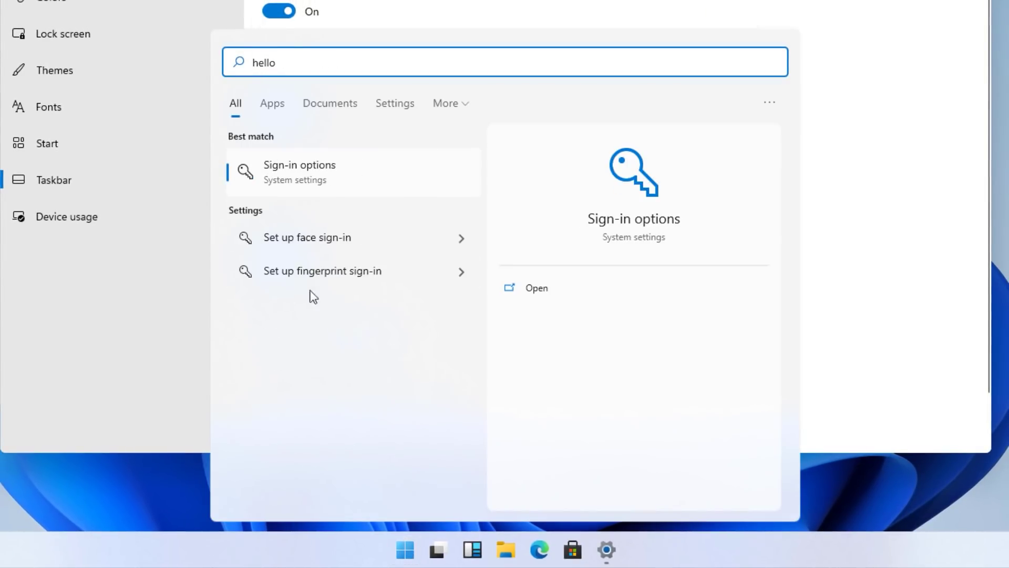
{"action": "left_click", "coordinate": [176, 353]}
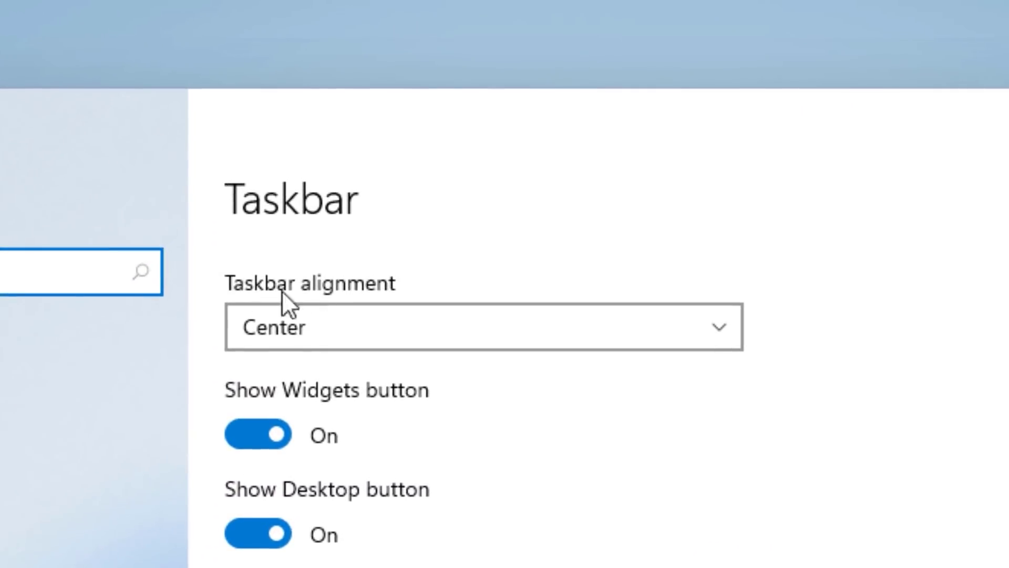
- Set the taskbar alignment to Left, and open and close the Start menu in its new position
{"action": "left_click", "coordinate": [478, 326]}
{"action": "left_click", "coordinate": [483, 277]}
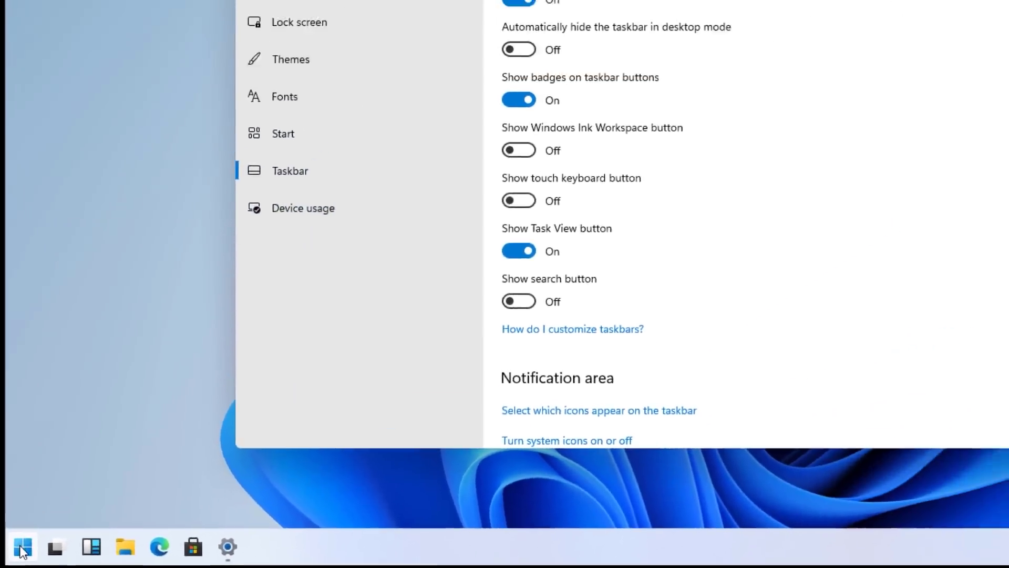
{"action": "left_click", "coordinate": [75, 515]}
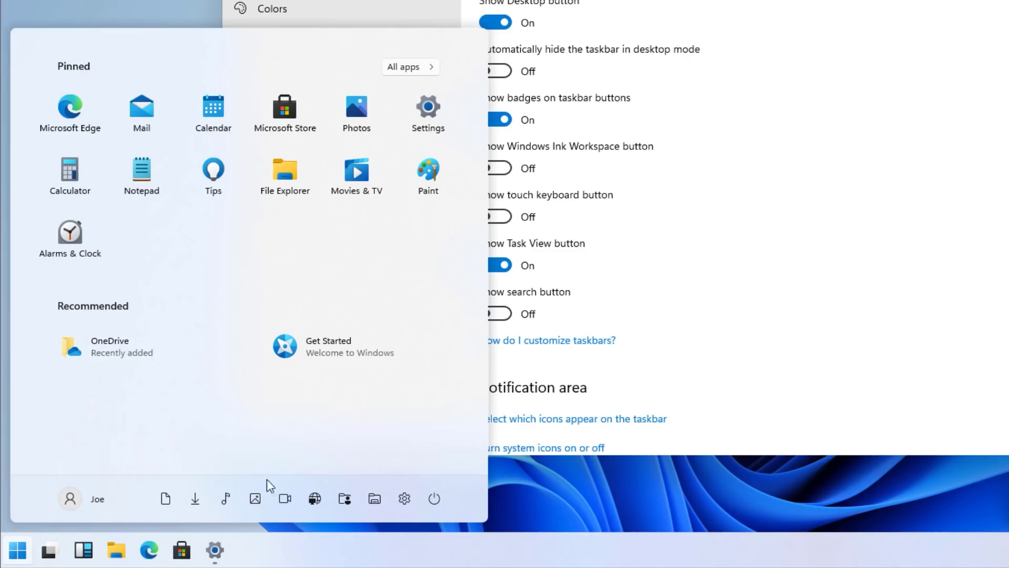
{"action": "left_click", "coordinate": [12, 552]}
{"action": "left_click", "coordinate": [11, 554]}
{"action": "left_click", "coordinate": [12, 554]}
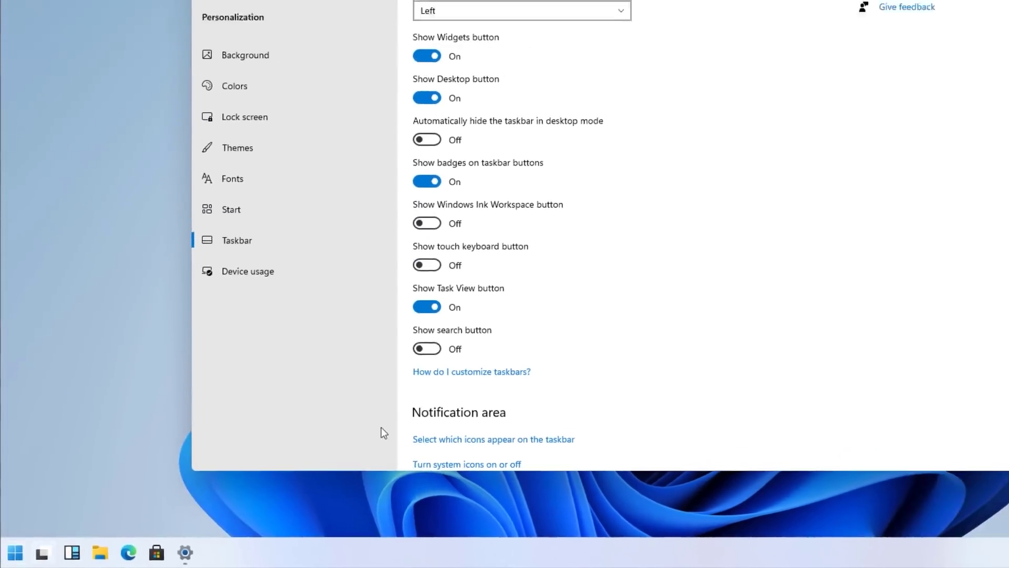
{"action": "scroll", "coordinate": [699, 247], "scroll_direction": "down", "scroll_amount": 1}
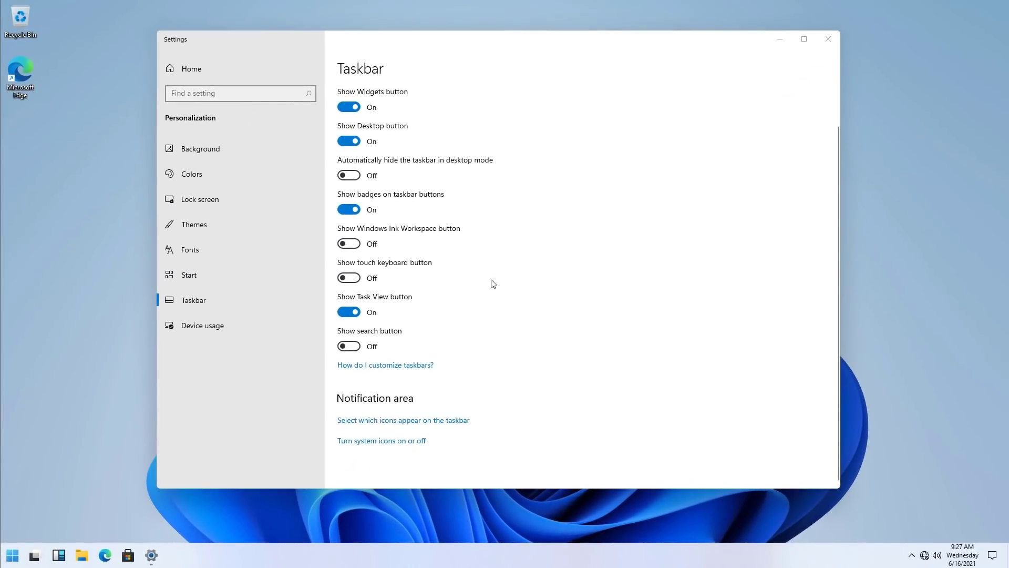
{"action": "scroll", "coordinate": [493, 284], "scroll_direction": "up", "scroll_amount": 1}
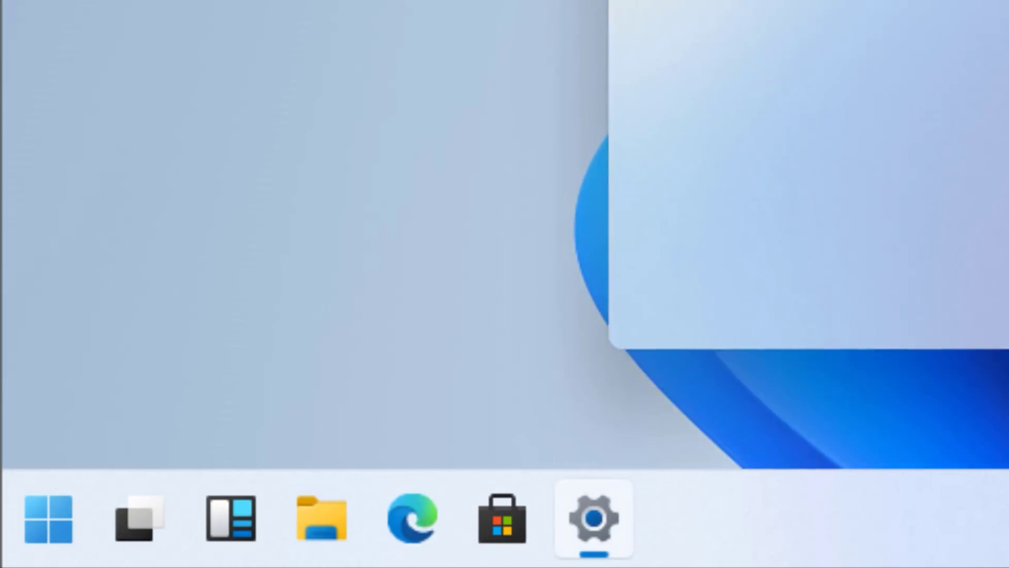
- Reopen the Taskbar settings page from an empty area of the taskbar
{"action": "left_click", "coordinate": [586, 525]}
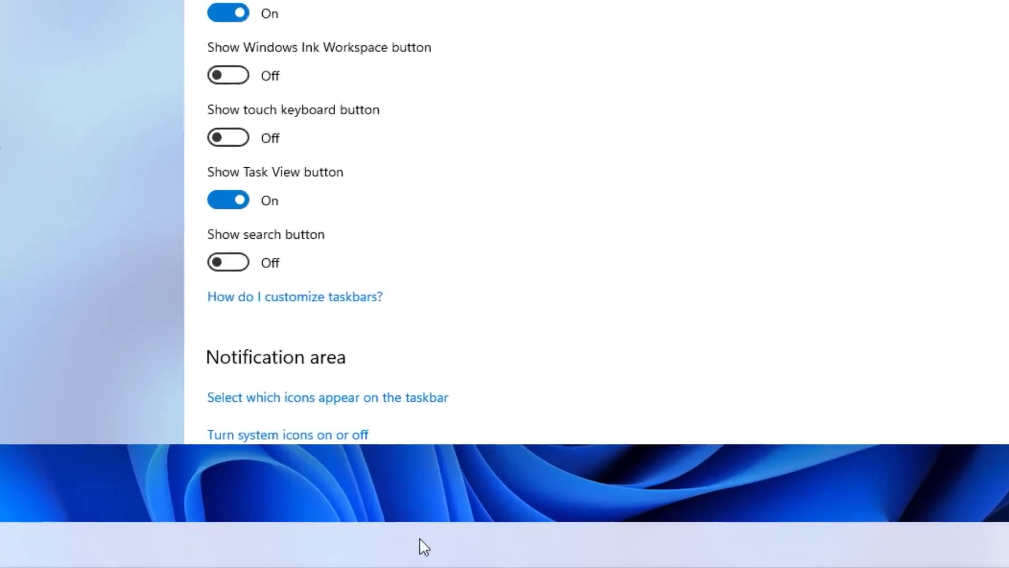
{"action": "right_click", "coordinate": [457, 555]}
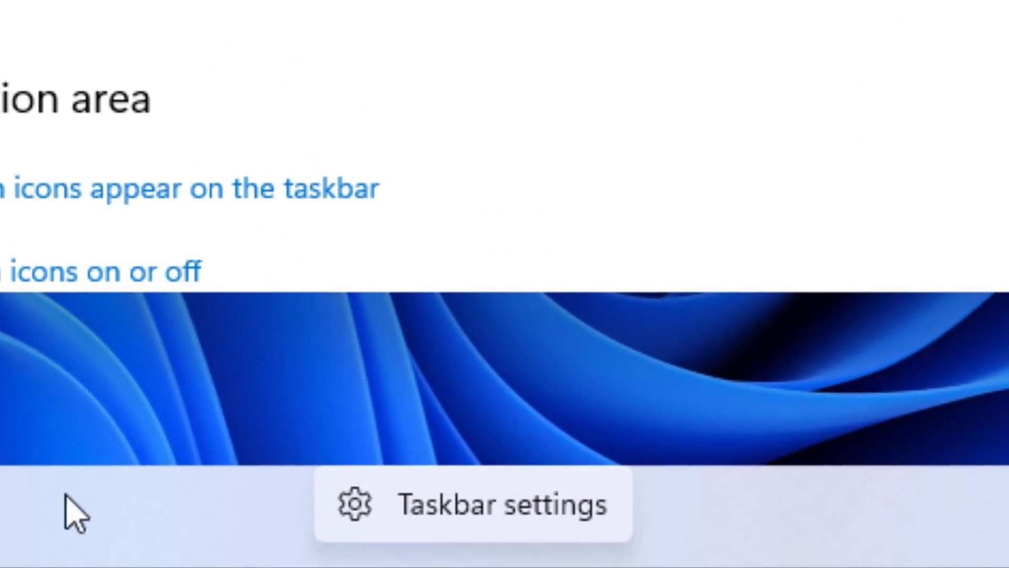
{"action": "left_click", "coordinate": [518, 507]}
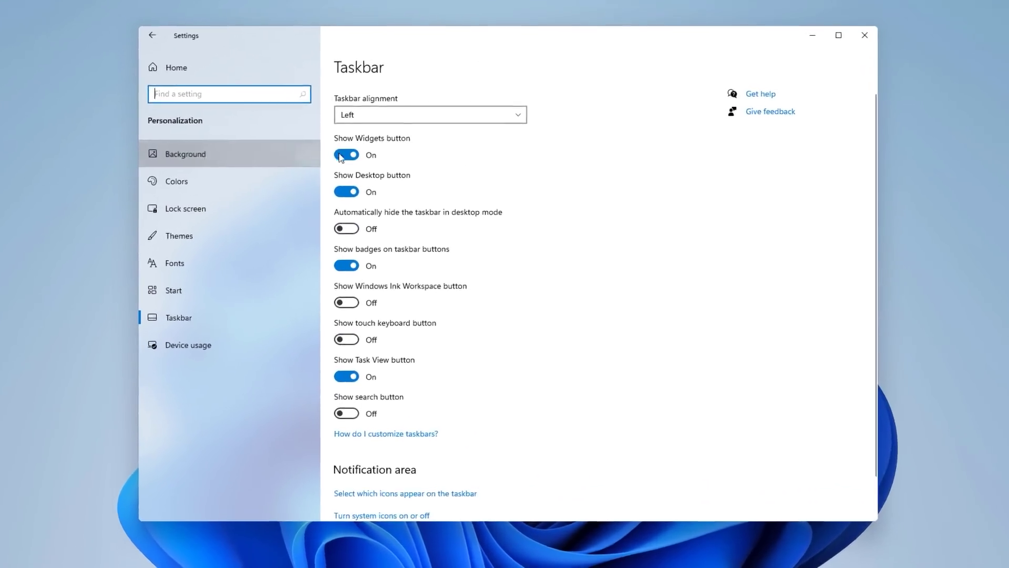
- Try the purple glow and colorful flower pictures as the desktop background, moving the Settings window aside to reveal the desktop
{"action": "left_click", "coordinate": [294, 157]}
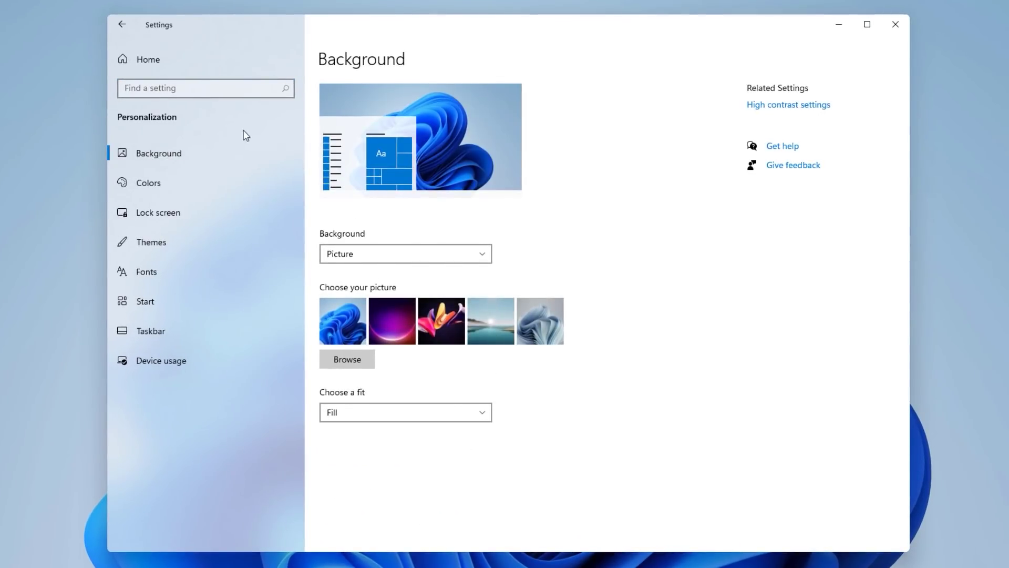
{"action": "left_click", "coordinate": [392, 321]}
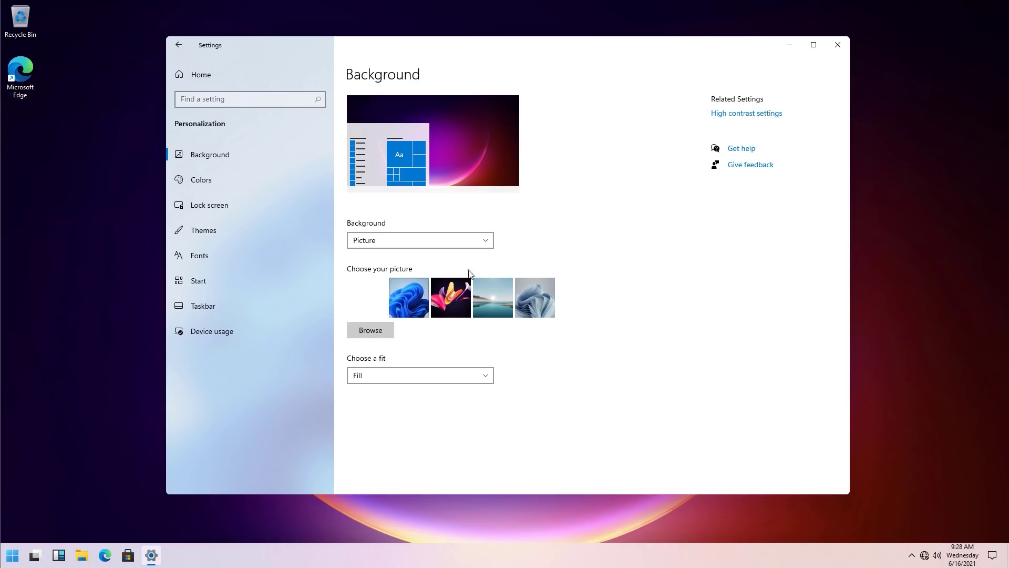
{"action": "left_click_drag", "start_coordinate": [490, 50], "coordinate": [637, 59]}
{"action": "left_click_drag", "start_coordinate": [329, 53], "coordinate": [616, 130]}
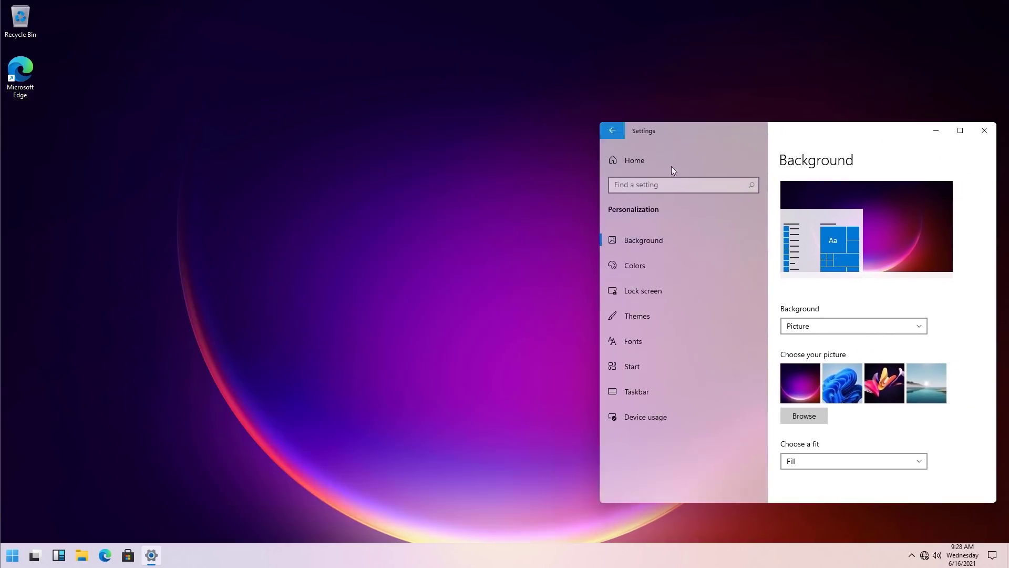
{"action": "left_click", "coordinate": [884, 383]}
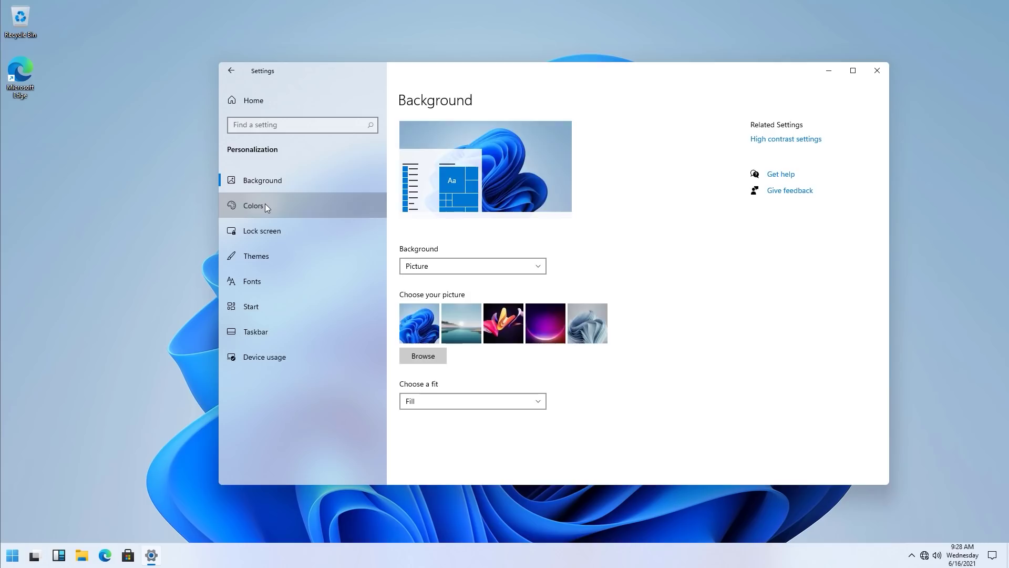
- Open the Colors personalization page and check the Light, Dark and Custom color modes
{"action": "left_click", "coordinate": [265, 203]}
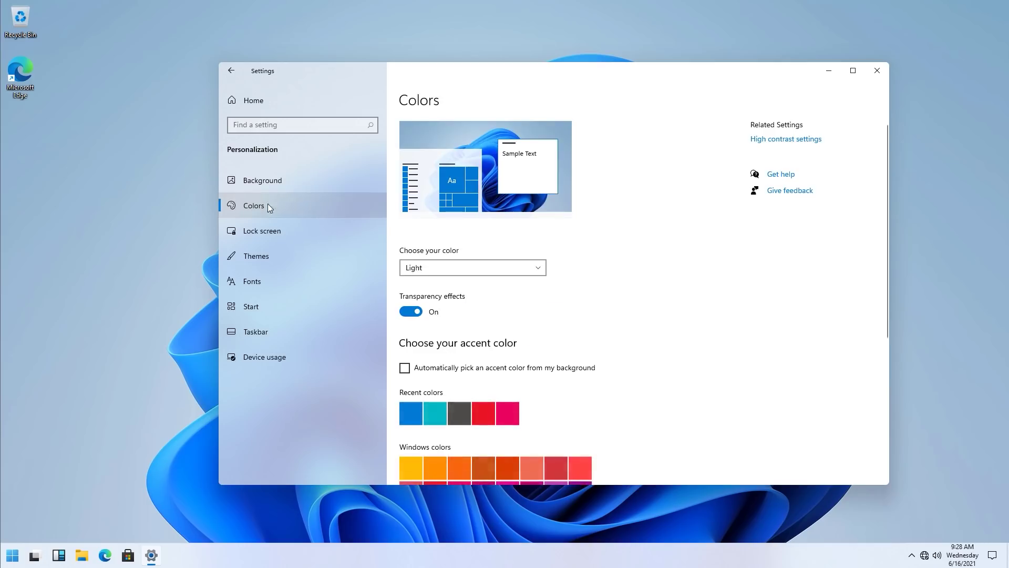
{"action": "left_click", "coordinate": [464, 270]}
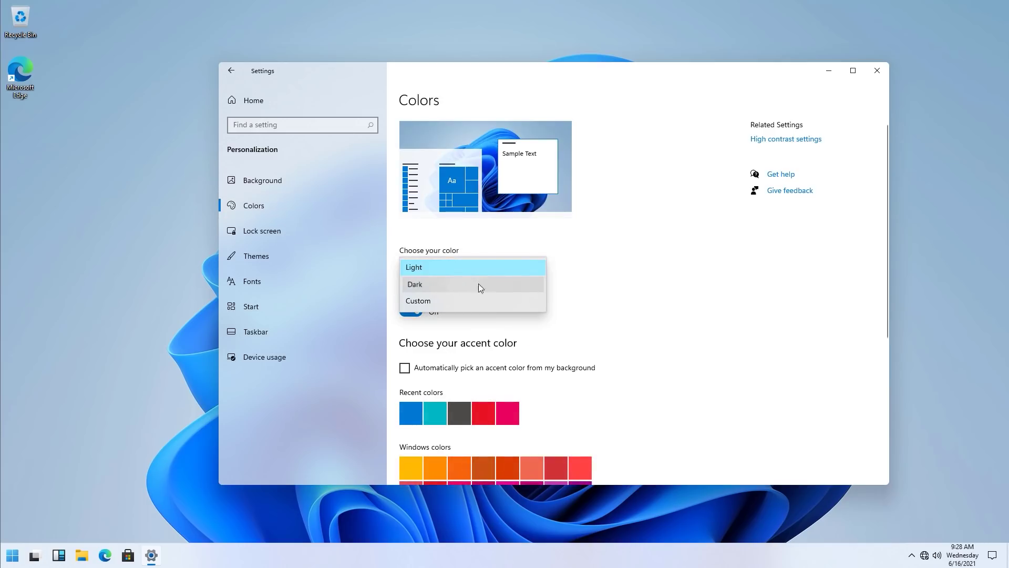
{"action": "left_click", "coordinate": [415, 284]}
- Open the Lock screen settings and review the background type options, leaving Windows spotlight selected
{"action": "left_click", "coordinate": [374, 251]}
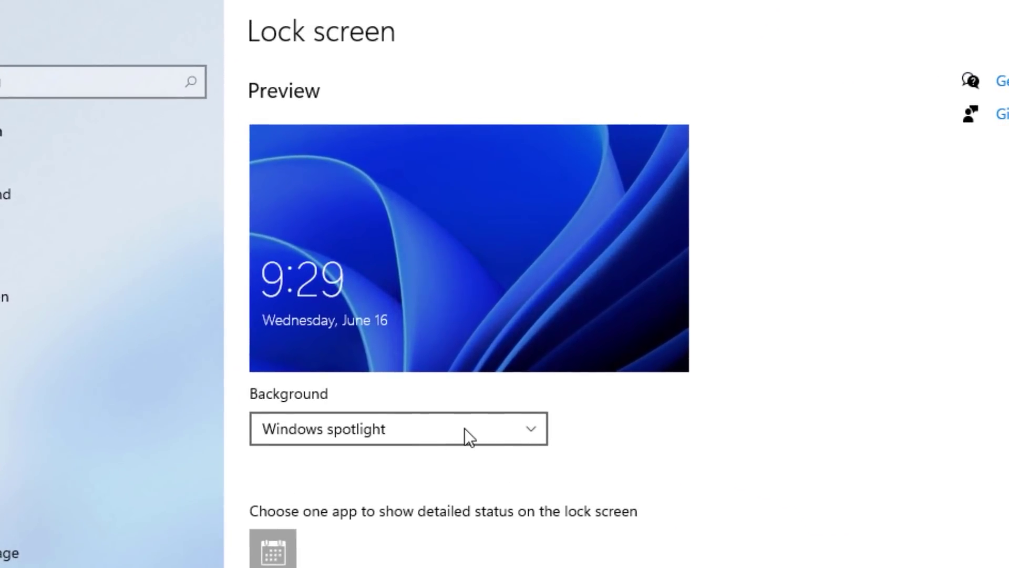
{"action": "left_click", "coordinate": [442, 319]}
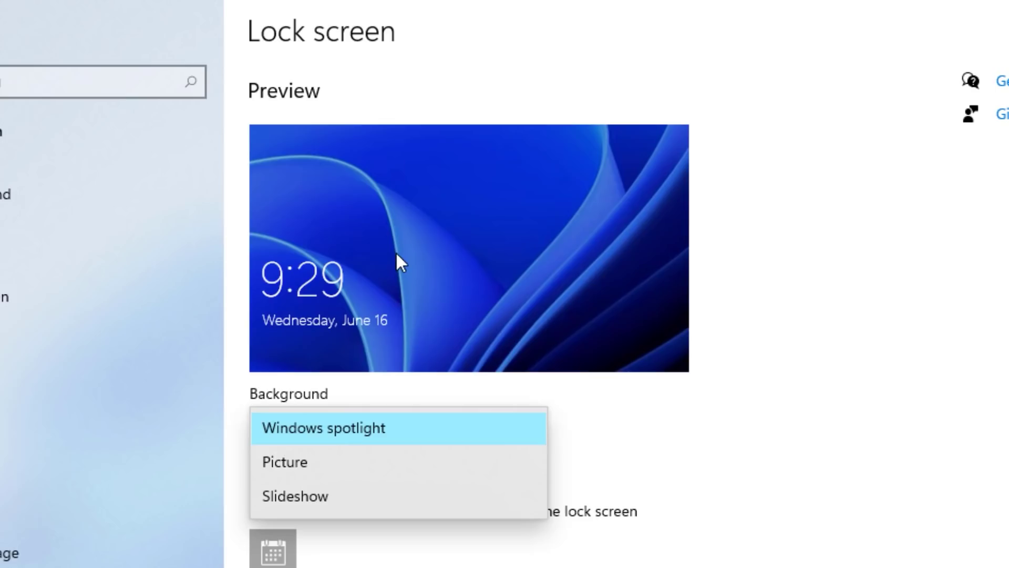
{"action": "left_click", "coordinate": [453, 267]}
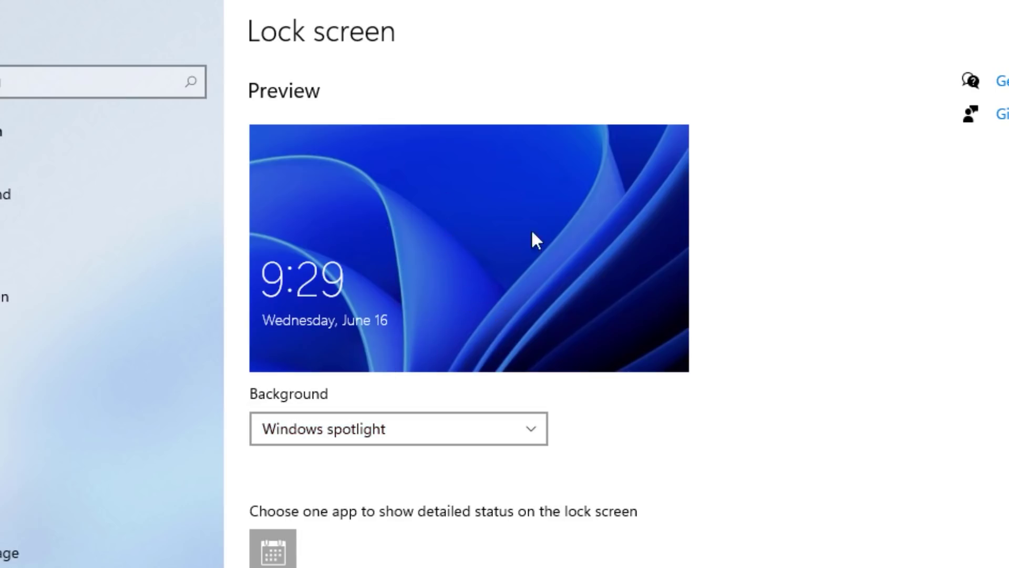
{"action": "left_click", "coordinate": [500, 428]}
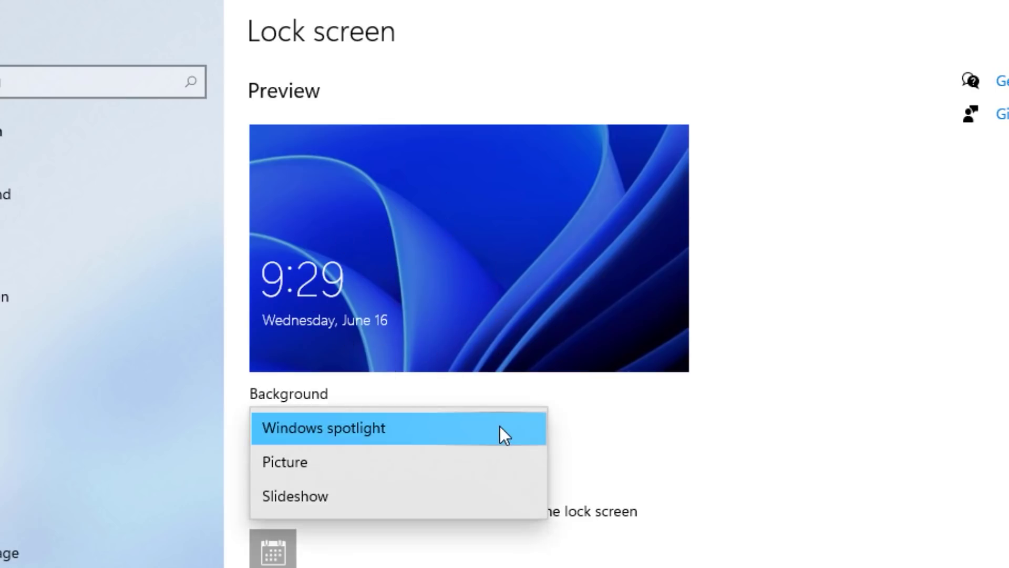
{"action": "left_click", "coordinate": [389, 427]}
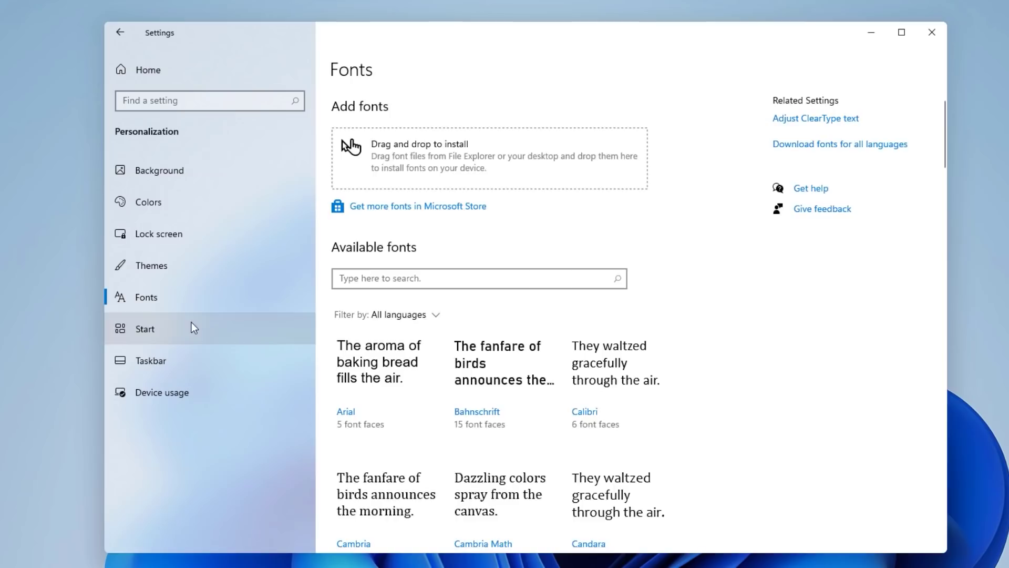
- Look through the Start, Taskbar and Device usage personalization pages and close Settings
{"action": "left_click", "coordinate": [190, 326]}
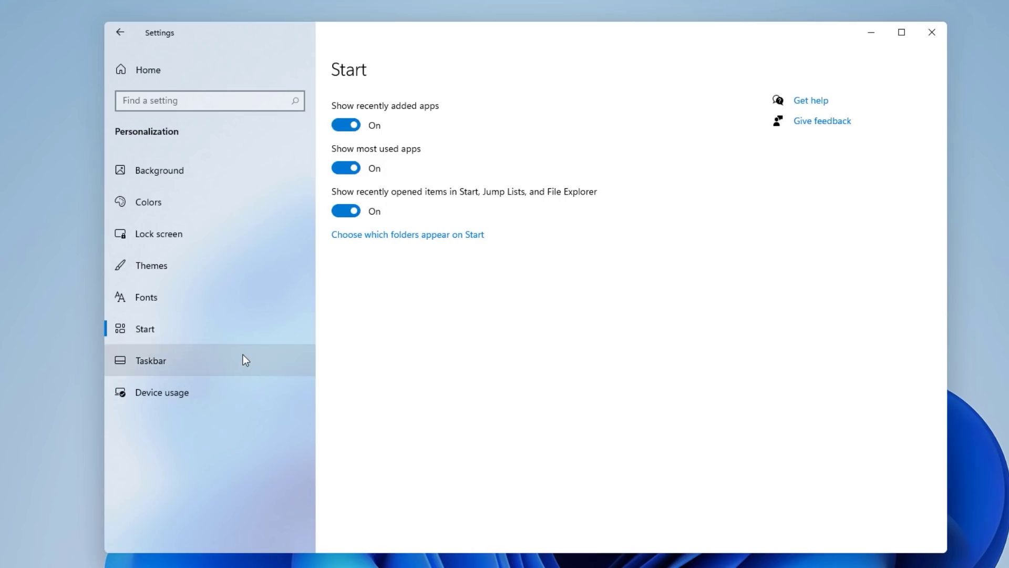
{"action": "left_click", "coordinate": [244, 358]}
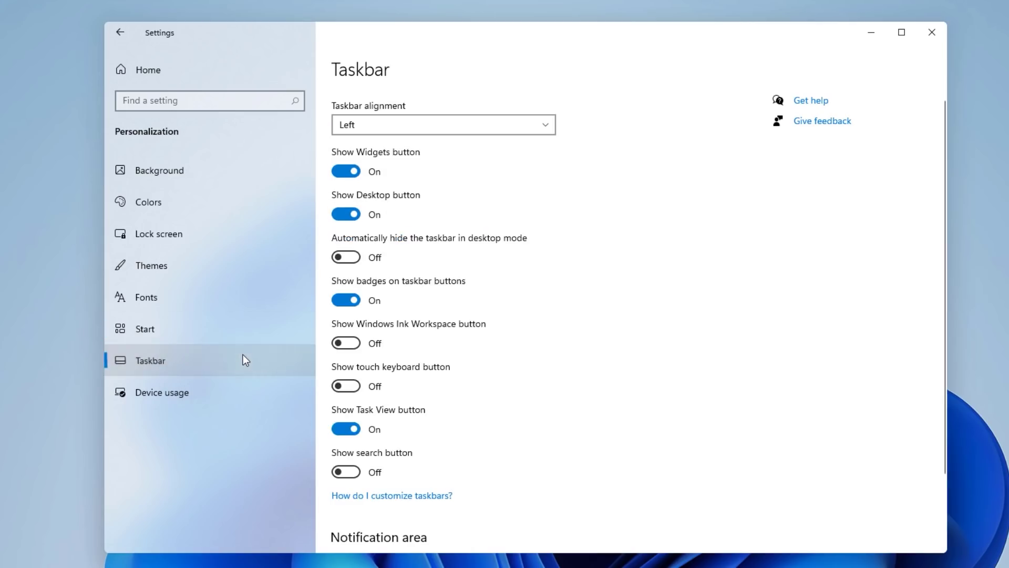
{"action": "left_click", "coordinate": [213, 386]}
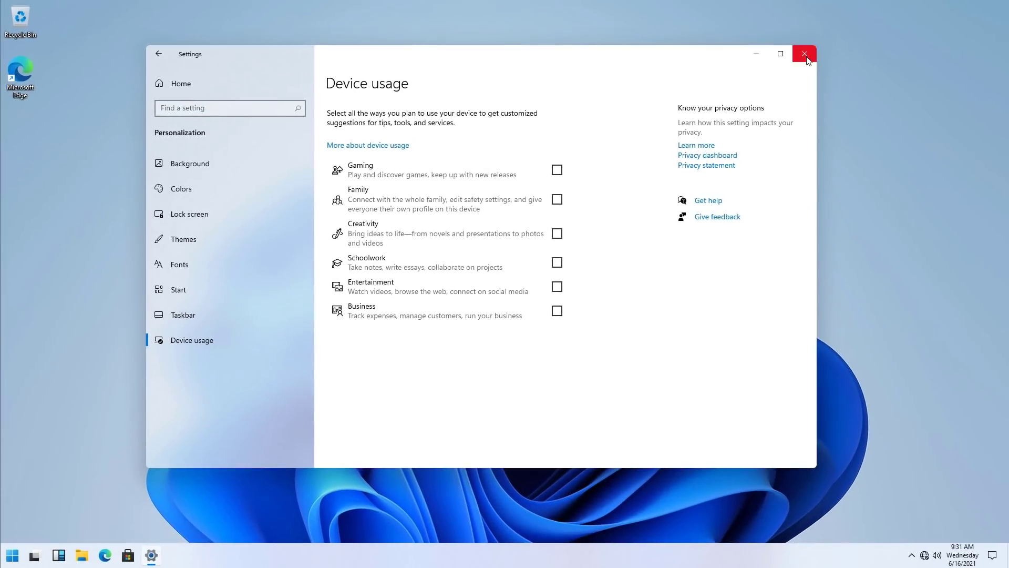
{"action": "left_click", "coordinate": [805, 55]}
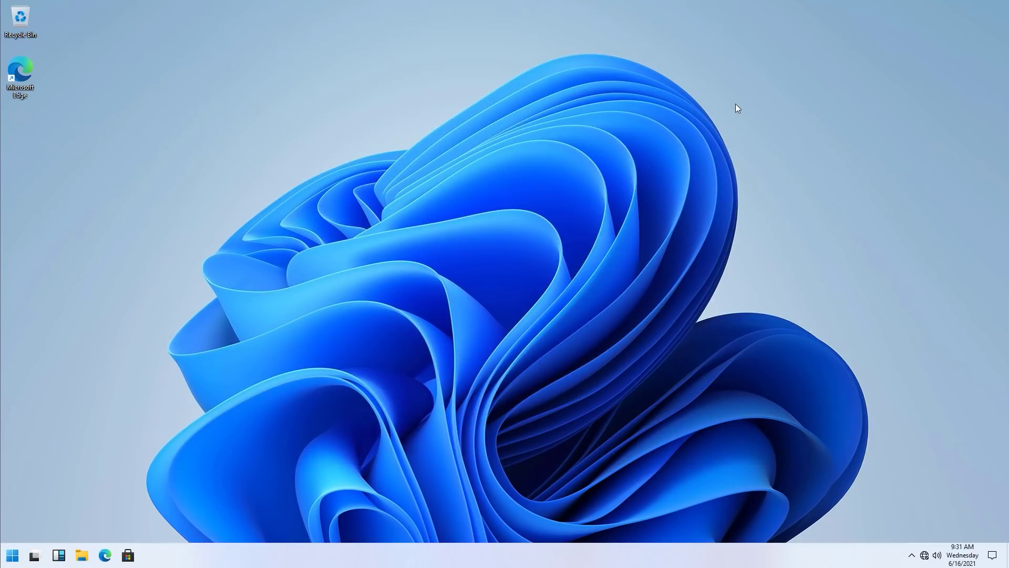
- Open Task Manager, move it toward the middle of the desktop, expand it to the detailed view and enlarge its window
{"action": "key", "text": "ctrl+shift+Escape"}
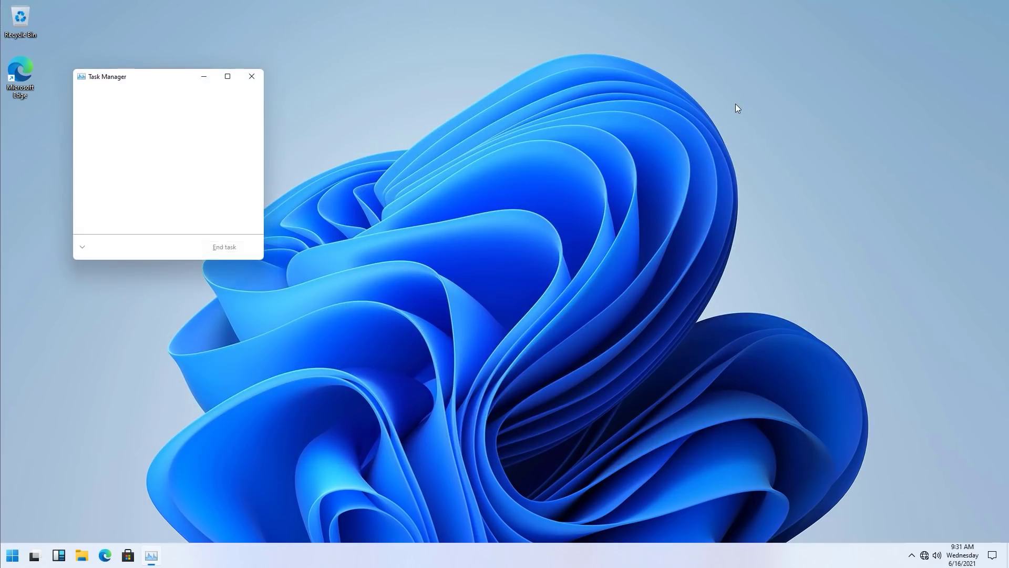
{"action": "left_click_drag", "start_coordinate": [165, 83], "coordinate": [307, 228]}
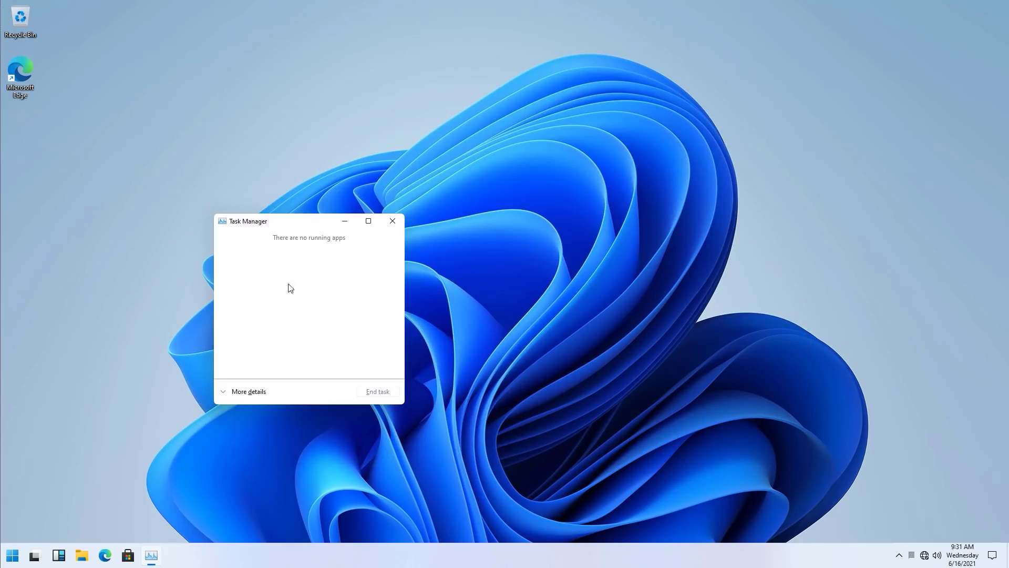
{"action": "left_click", "coordinate": [248, 392]}
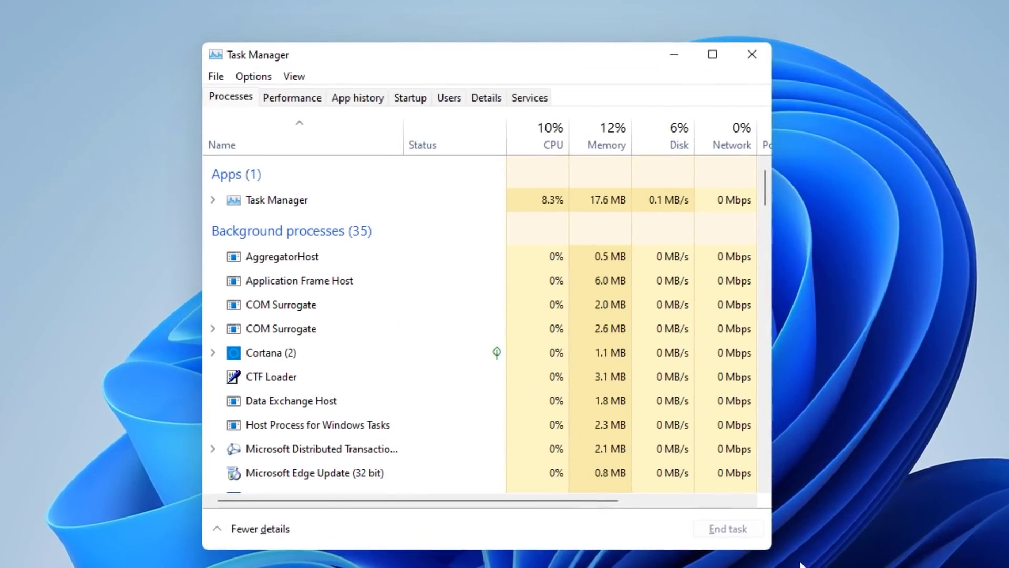
{"action": "left_click_drag", "start_coordinate": [771, 552], "coordinate": [730, 562]}
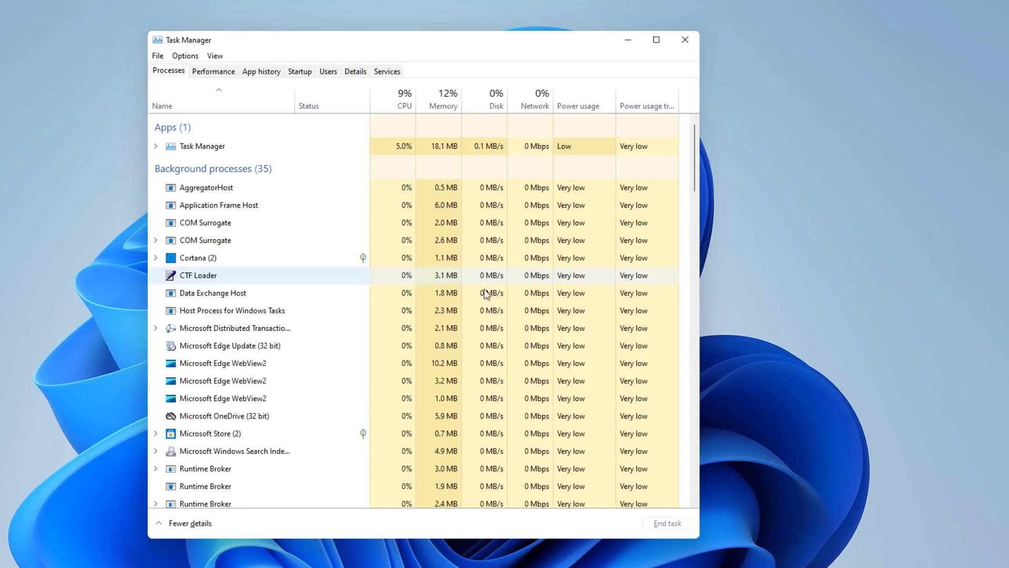
- Examine Task Manager's process list, Performance, App history and Details pages, ending back on Processes
{"action": "scroll", "coordinate": [484, 292], "scroll_direction": "down", "scroll_amount": 3}
{"action": "left_click_drag", "start_coordinate": [694, 205], "coordinate": [692, 119]}
{"action": "left_click_drag", "start_coordinate": [304, 46], "coordinate": [304, 38]}
{"action": "left_click", "coordinate": [214, 63]}
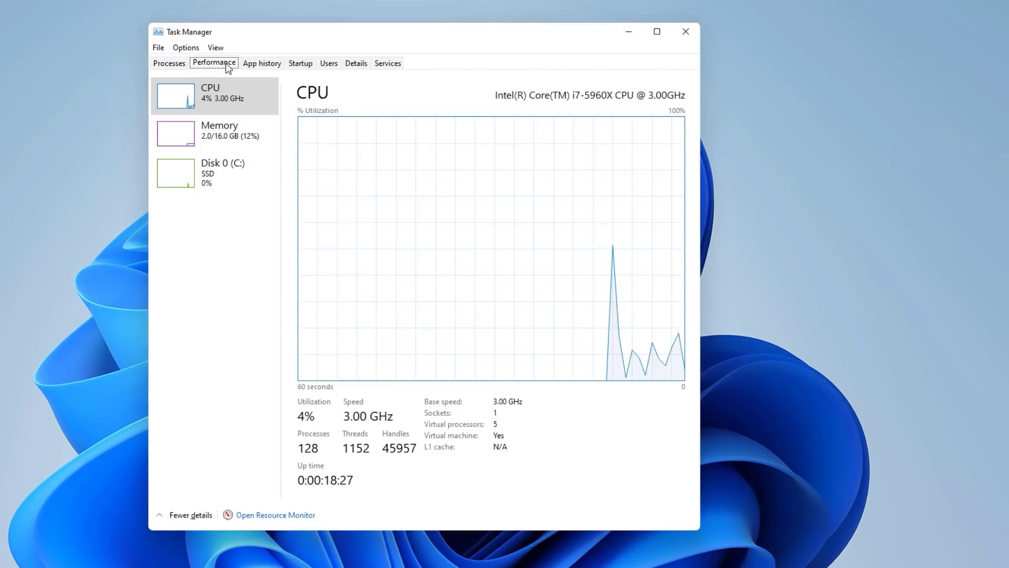
{"action": "left_click", "coordinate": [259, 62]}
{"action": "left_click", "coordinate": [354, 64]}
{"action": "left_click", "coordinate": [160, 62]}
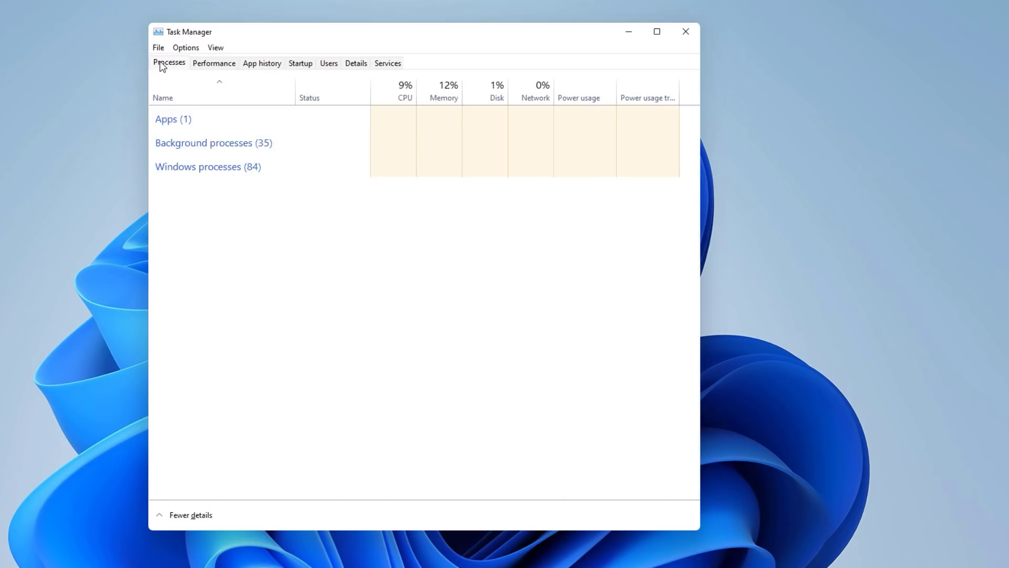
- Check Task Manager's File and Options commands, reposition its window and close it
{"action": "left_click", "coordinate": [159, 48]}
{"action": "left_click", "coordinate": [159, 48]}
{"action": "left_click", "coordinate": [186, 48]}
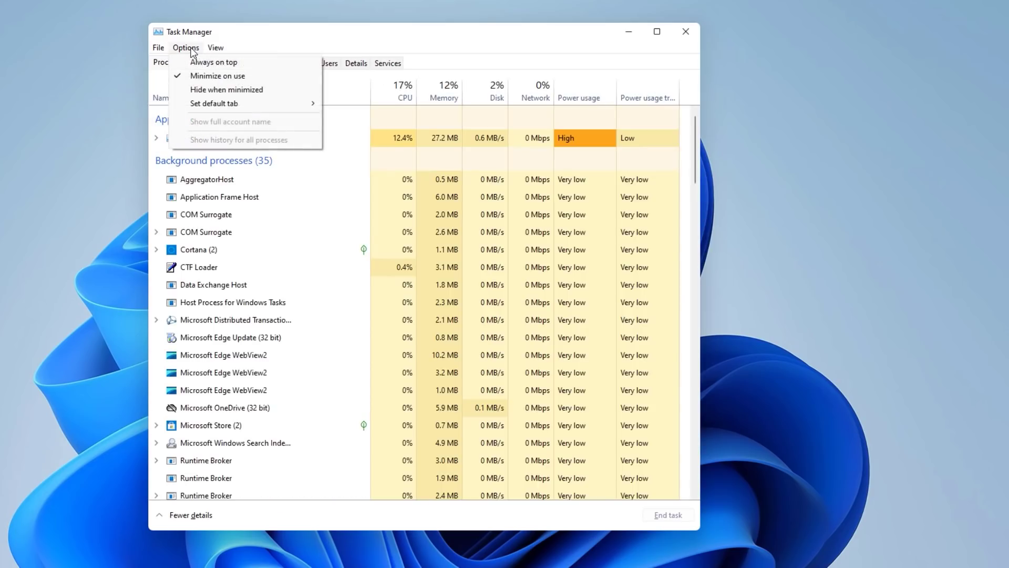
{"action": "left_click", "coordinate": [153, 49]}
{"action": "left_click_drag", "start_coordinate": [355, 32], "coordinate": [329, 25]}
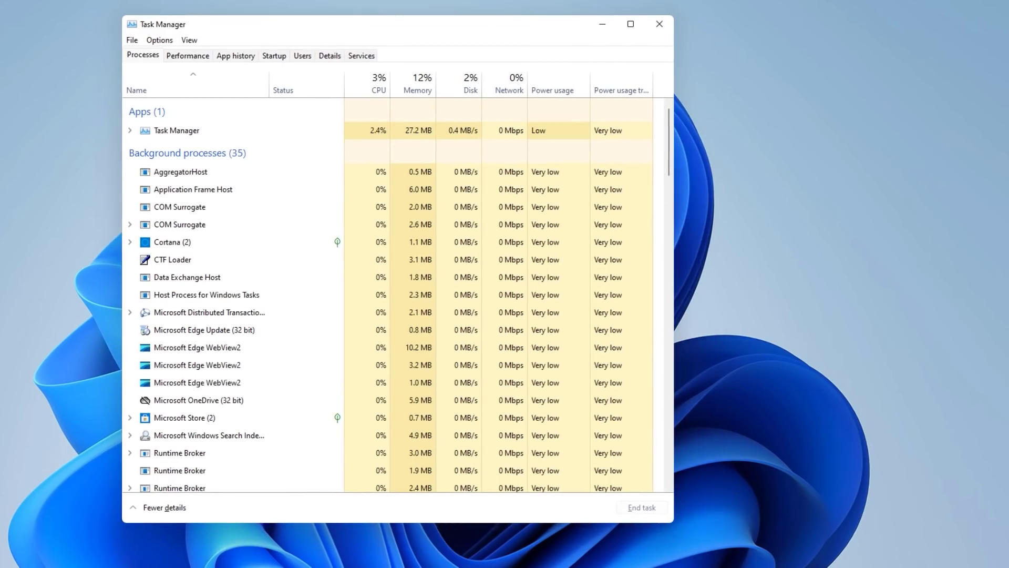
{"action": "left_click_drag", "start_coordinate": [412, 32], "coordinate": [433, 40]}
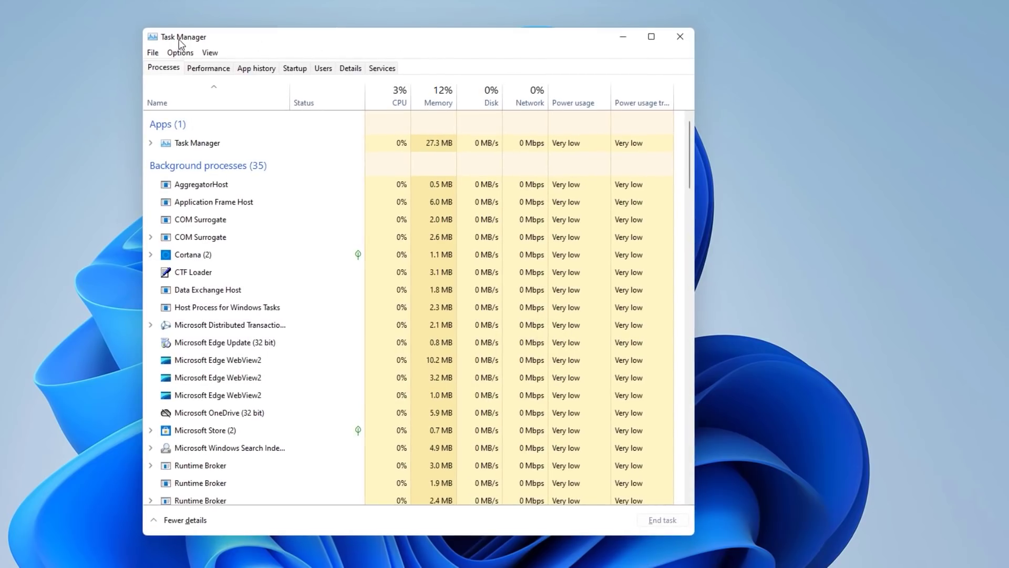
{"action": "left_click_drag", "start_coordinate": [179, 41], "coordinate": [182, 33]}
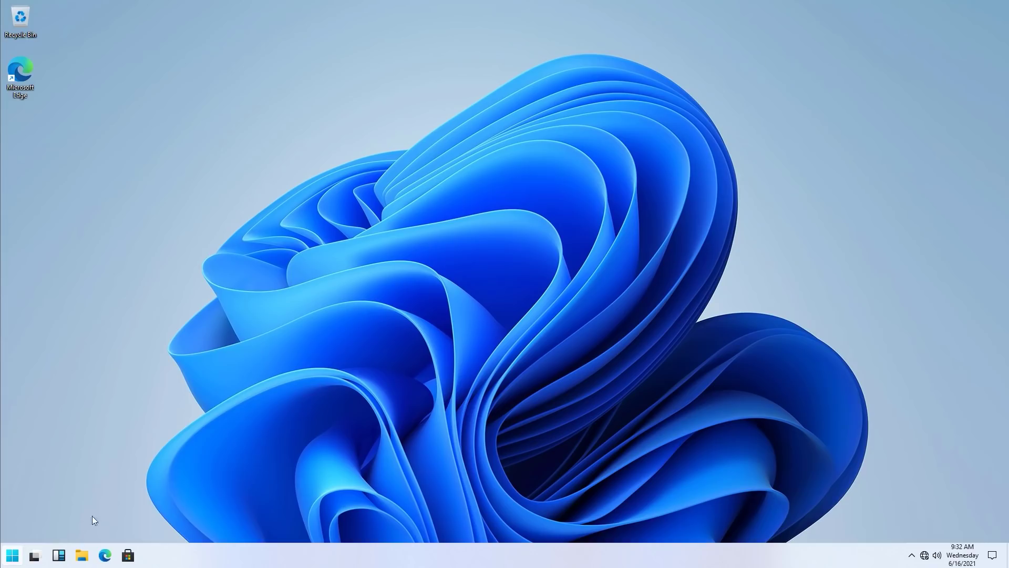
- Open the Windows Tools folder from the Start menu's full app list and enlarge its window to show all the tools
{"action": "key", "text": "super"}
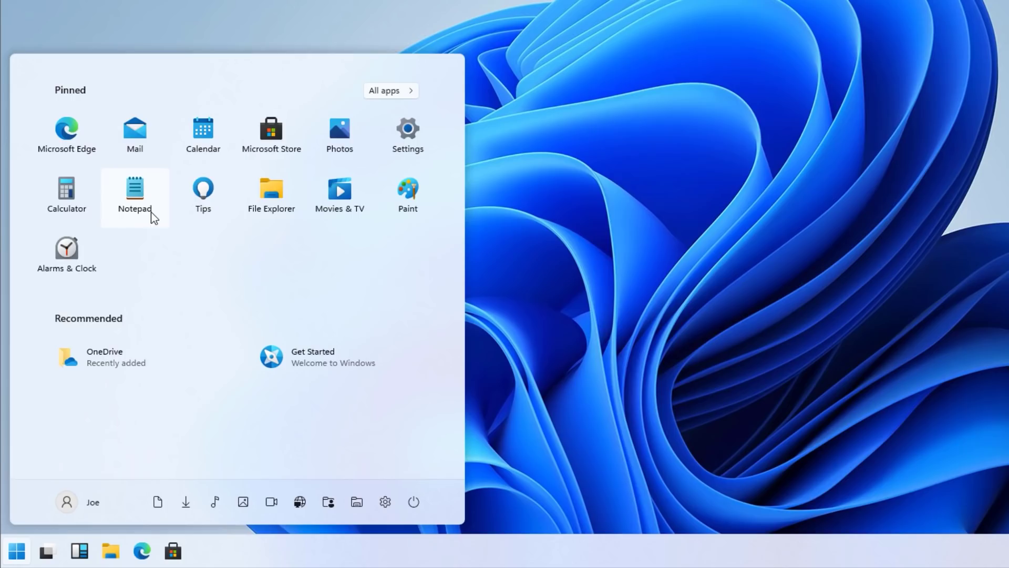
{"action": "left_click", "coordinate": [398, 97]}
{"action": "scroll", "coordinate": [176, 316], "scroll_direction": "down", "scroll_amount": 10}
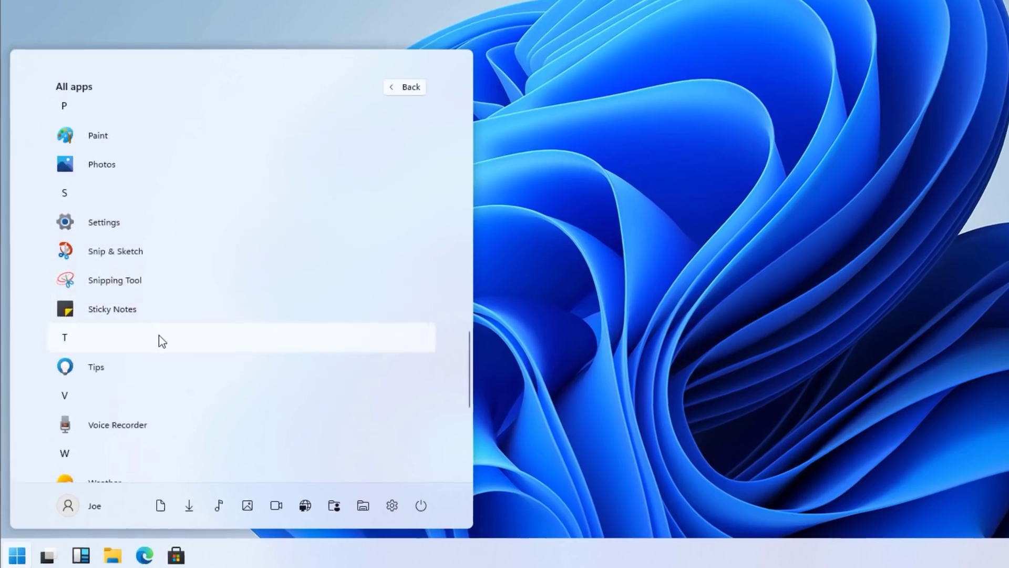
{"action": "scroll", "coordinate": [157, 333], "scroll_direction": "down", "scroll_amount": 5}
{"action": "left_click", "coordinate": [112, 300]}
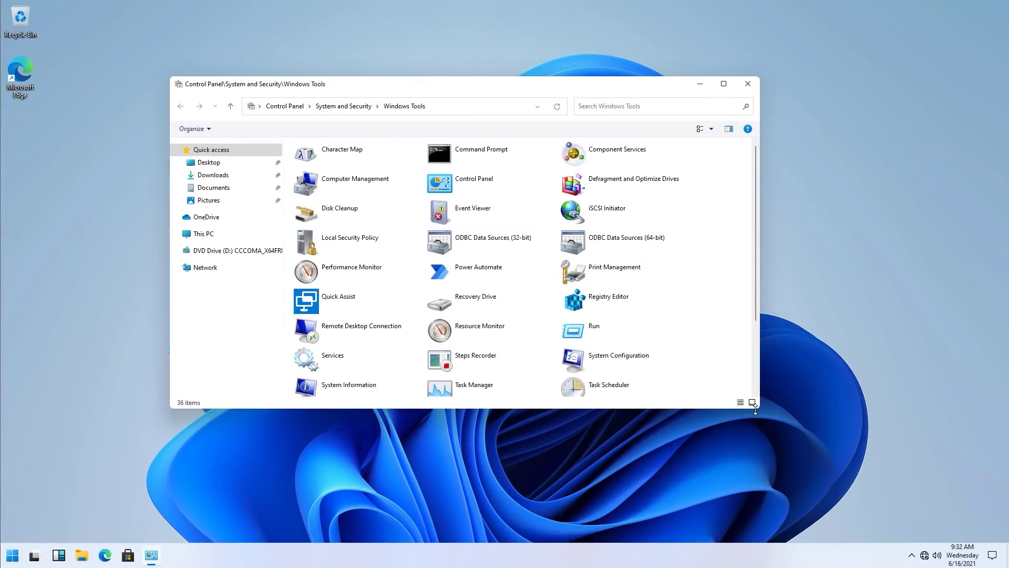
{"action": "left_click_drag", "start_coordinate": [755, 408], "coordinate": [886, 536]}
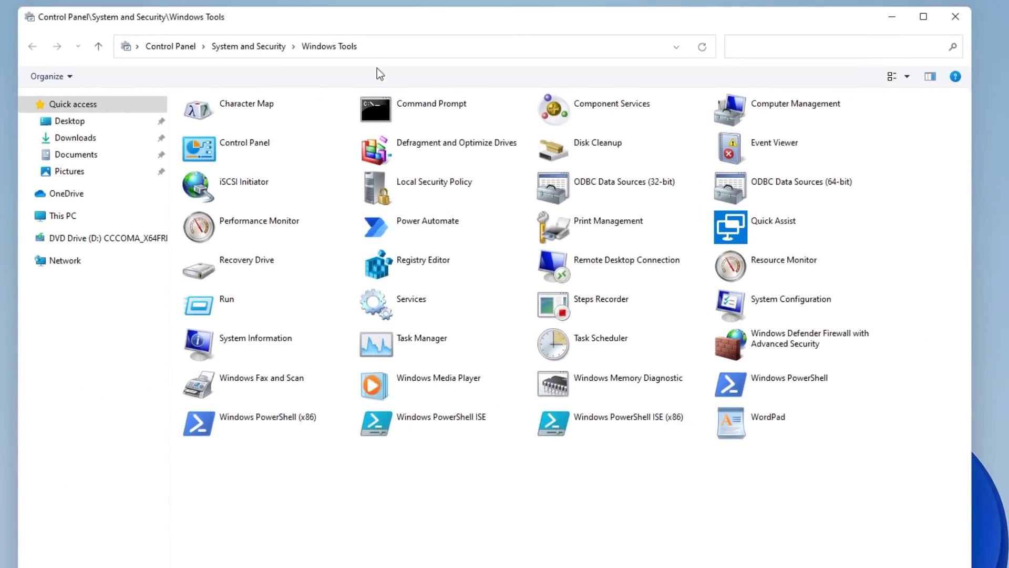
- Select Control Panel and Registry Editor in Windows Tools, and search the Start menu for "regedit" before dismissing the search
{"action": "left_click", "coordinate": [231, 147]}
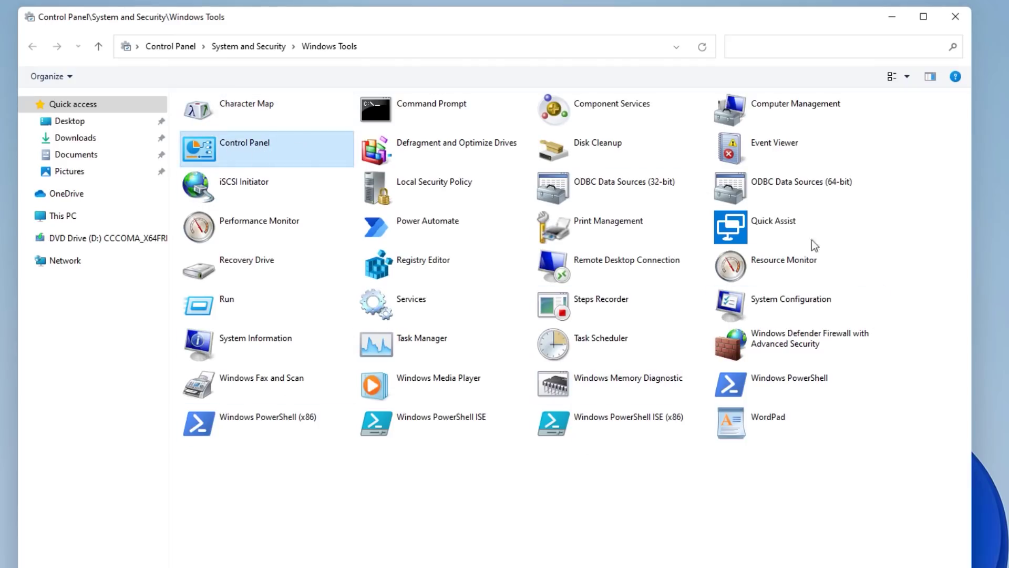
{"action": "left_click", "coordinate": [406, 270]}
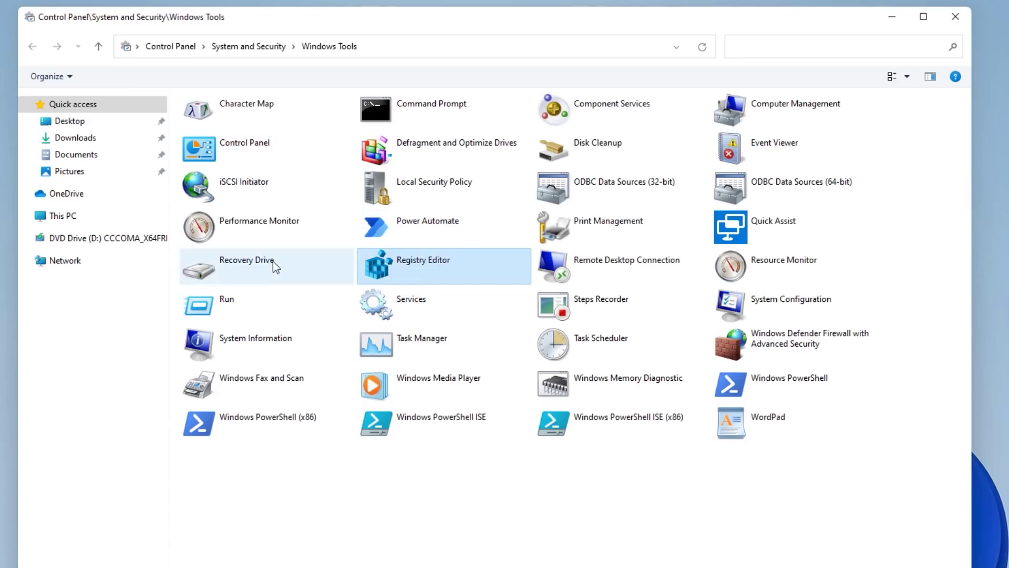
{"action": "key", "text": "super"}
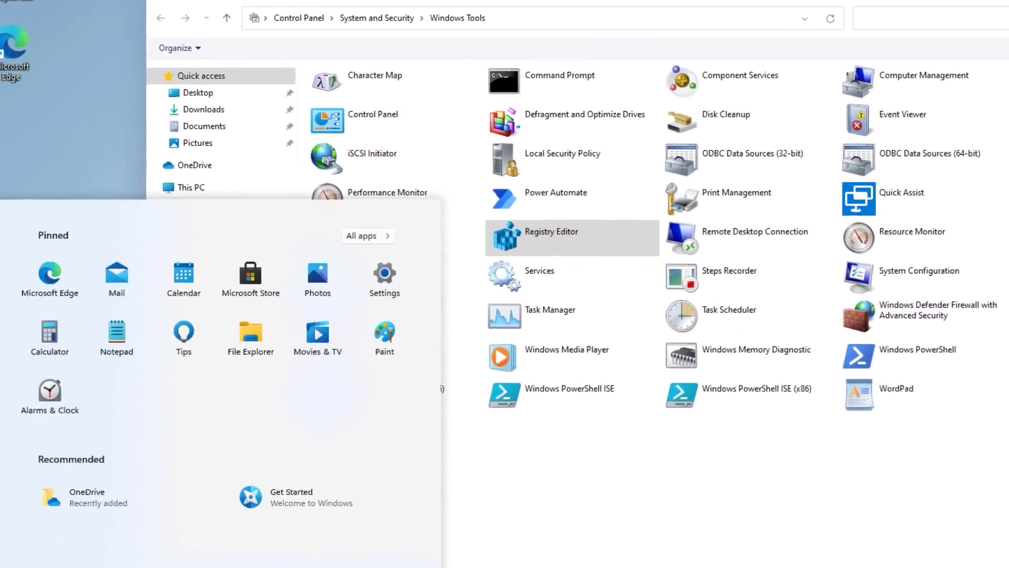
{"action": "type", "text": "regedit"}
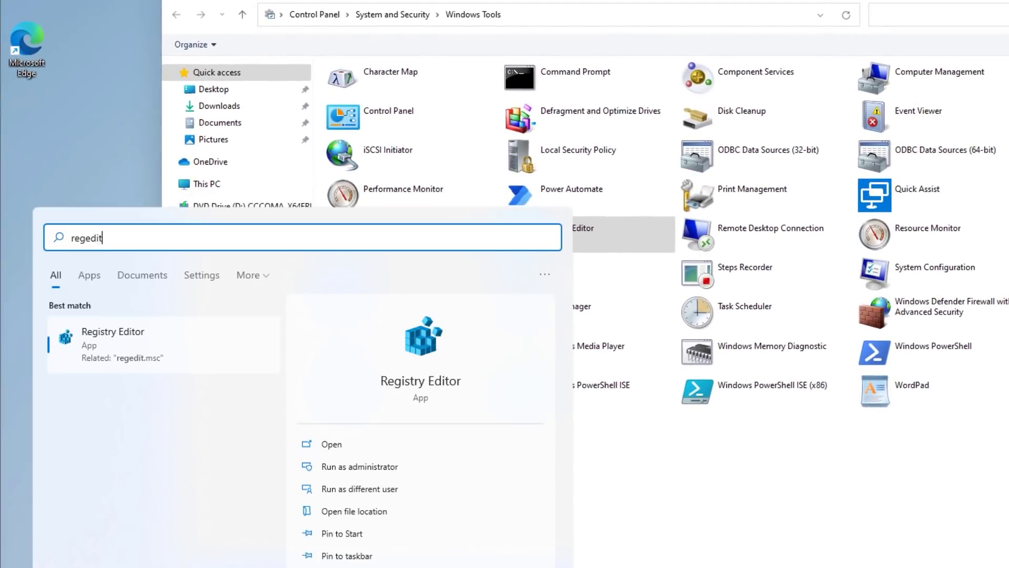
{"action": "key", "text": "Escape"}
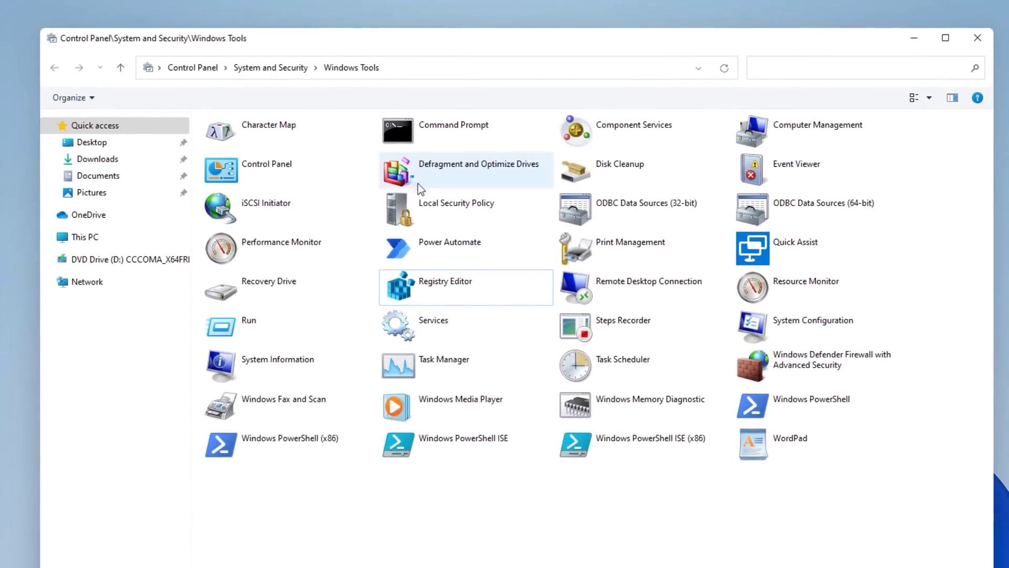
- Open Control Panel from Windows Tools and open the Network and Sharing Center under Network and Internet
{"action": "double_click", "coordinate": [290, 178]}
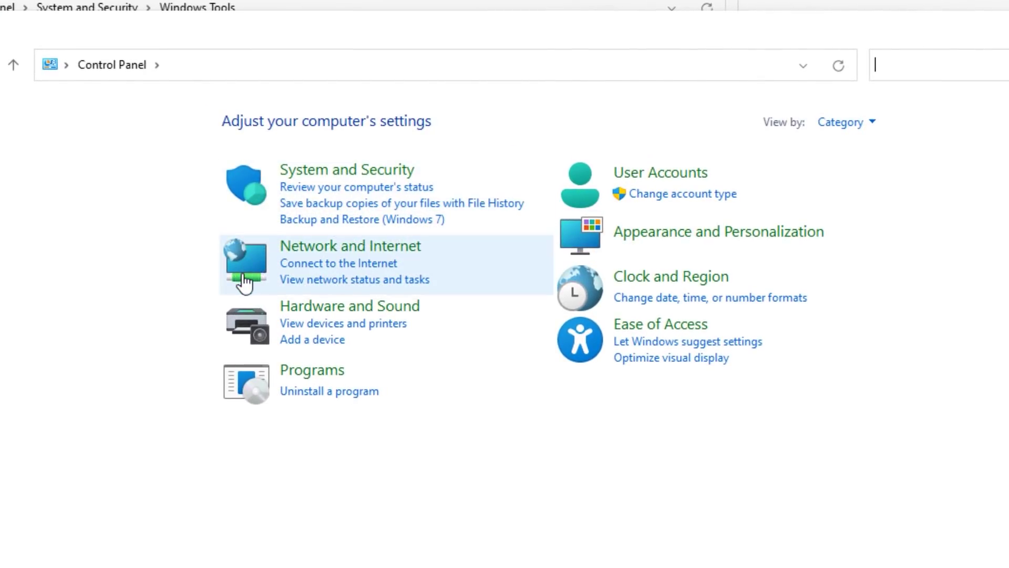
{"action": "left_click", "coordinate": [359, 247]}
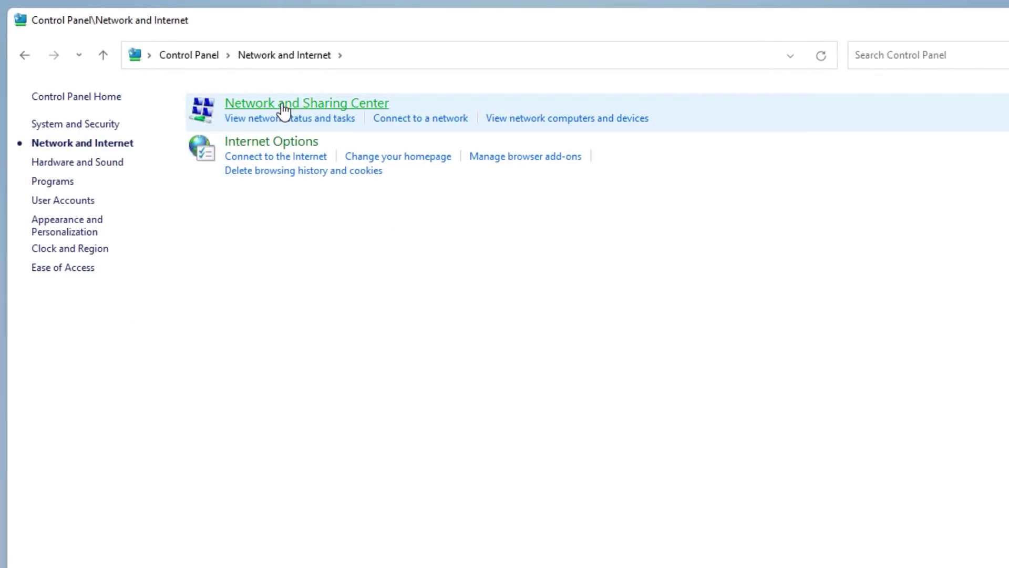
{"action": "left_click", "coordinate": [284, 108]}
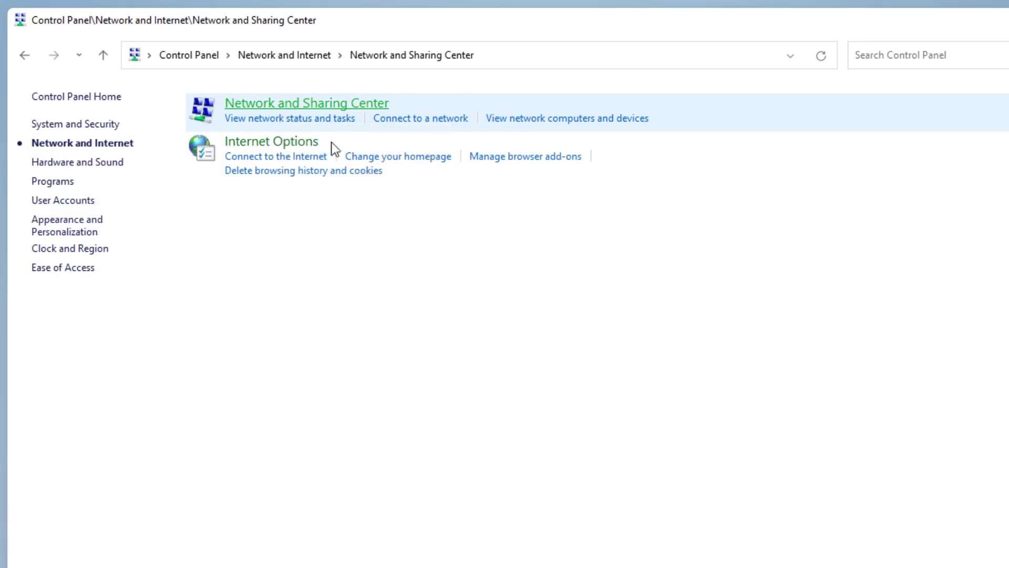
- Return to the Control Panel home page and reopen the Network and Internet category
{"action": "left_click", "coordinate": [24, 55]}
{"action": "left_click", "coordinate": [25, 55]}
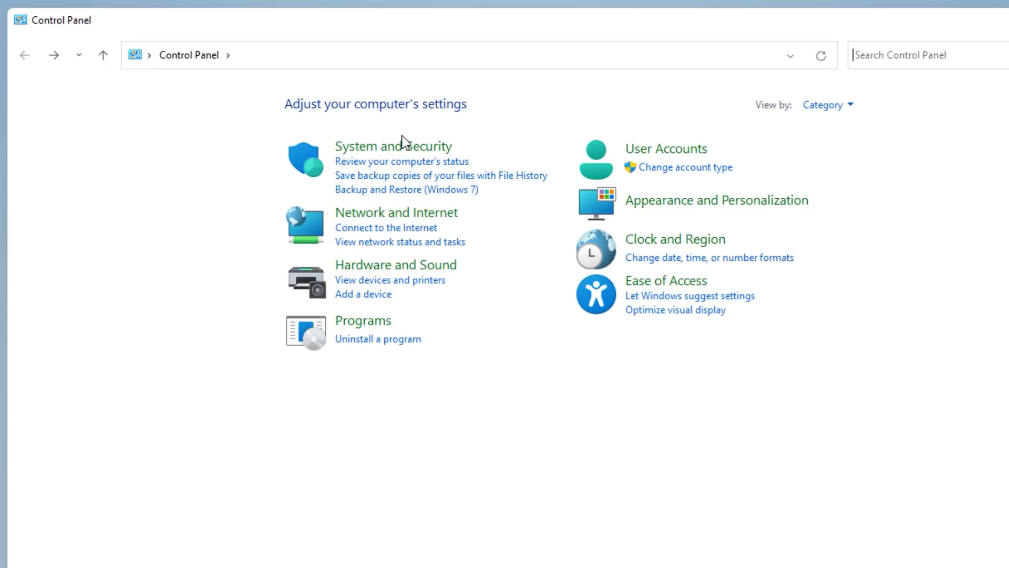
{"action": "left_click", "coordinate": [398, 220]}
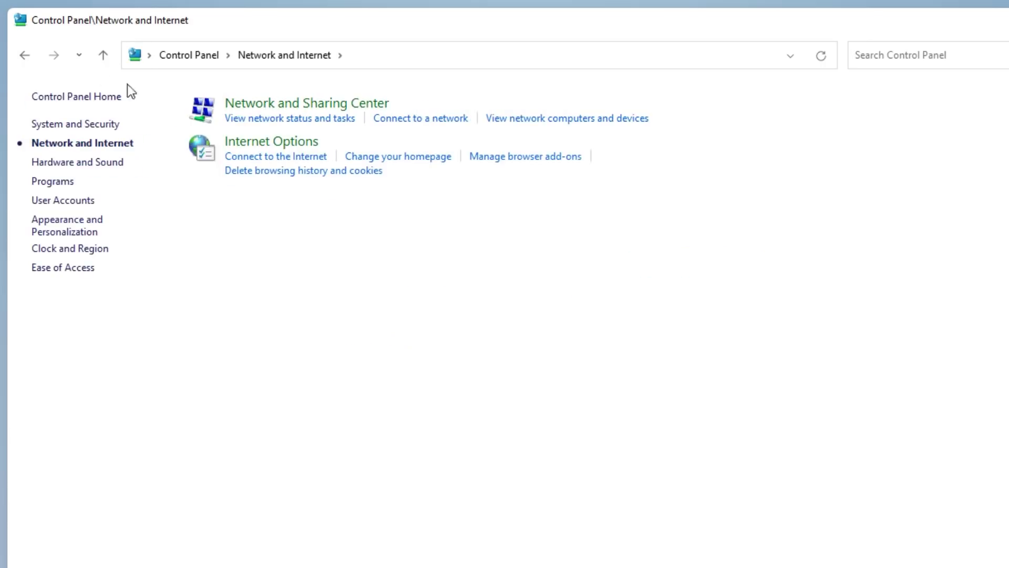
- Open the adapter settings from the Network and Sharing Center, reposition and resize the Network Connections window, and close it
{"action": "left_click", "coordinate": [281, 121]}
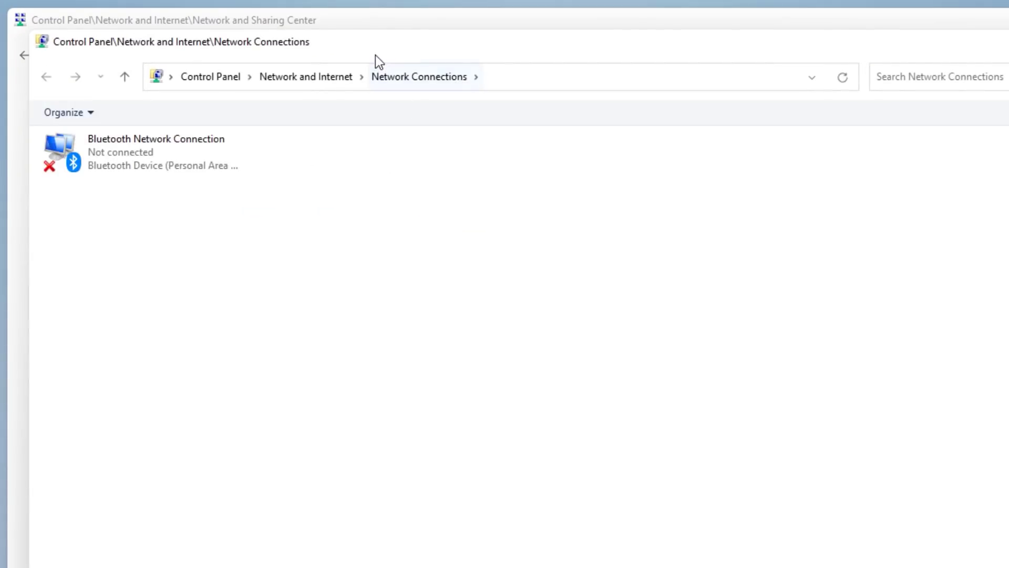
{"action": "left_click_drag", "start_coordinate": [376, 55], "coordinate": [454, 74]}
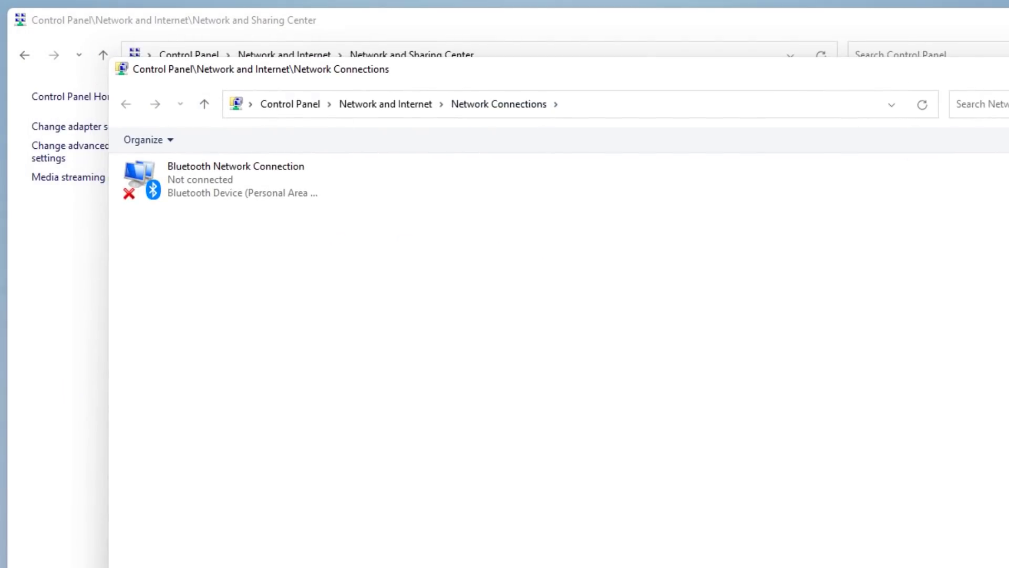
{"action": "left_click_drag", "start_coordinate": [404, 320], "coordinate": [196, 227]}
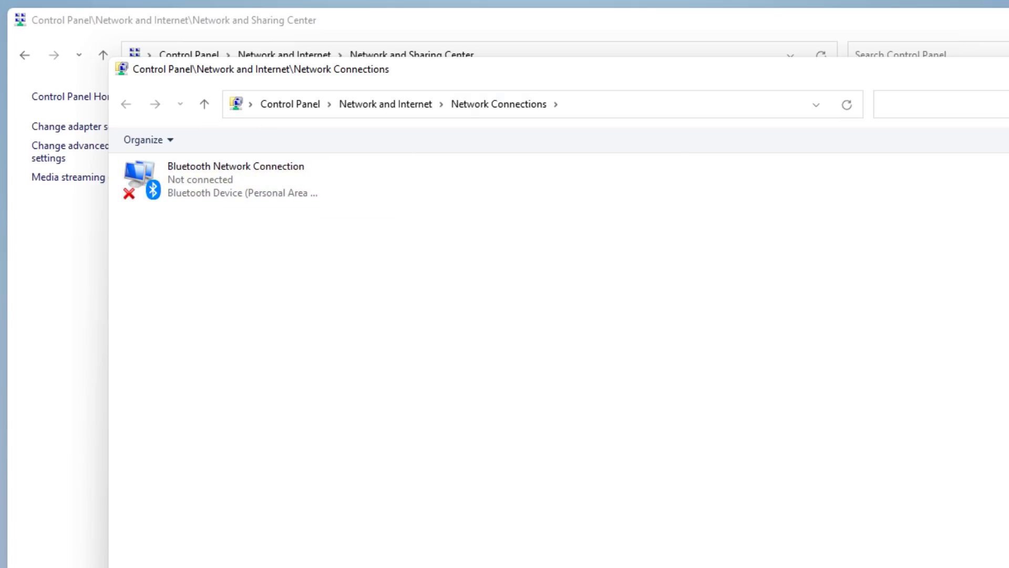
{"action": "left_click", "coordinate": [944, 61]}
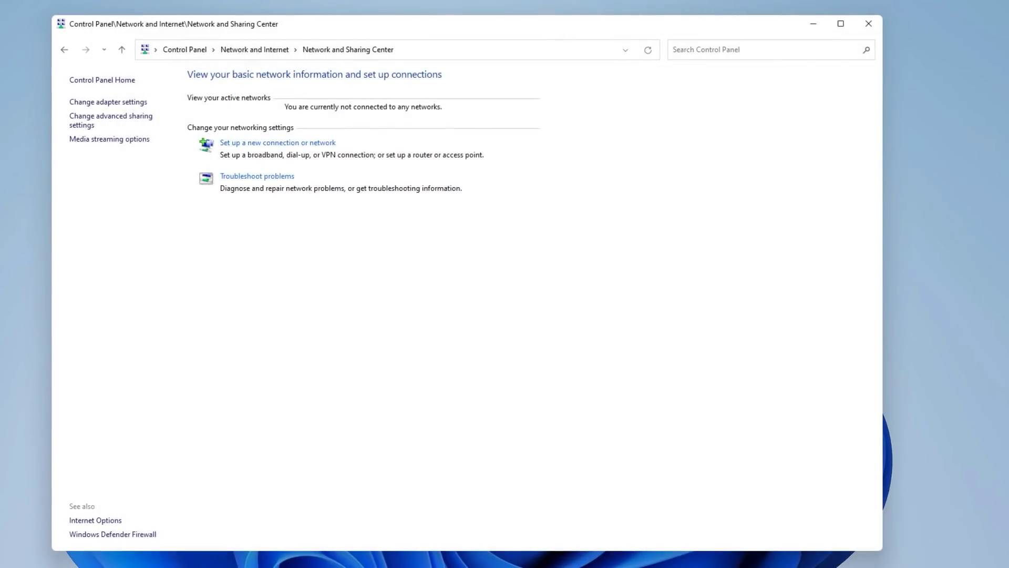
- Open a File Explorer window and minimize the Network and Sharing Center window behind it
{"action": "key", "text": "super+e"}
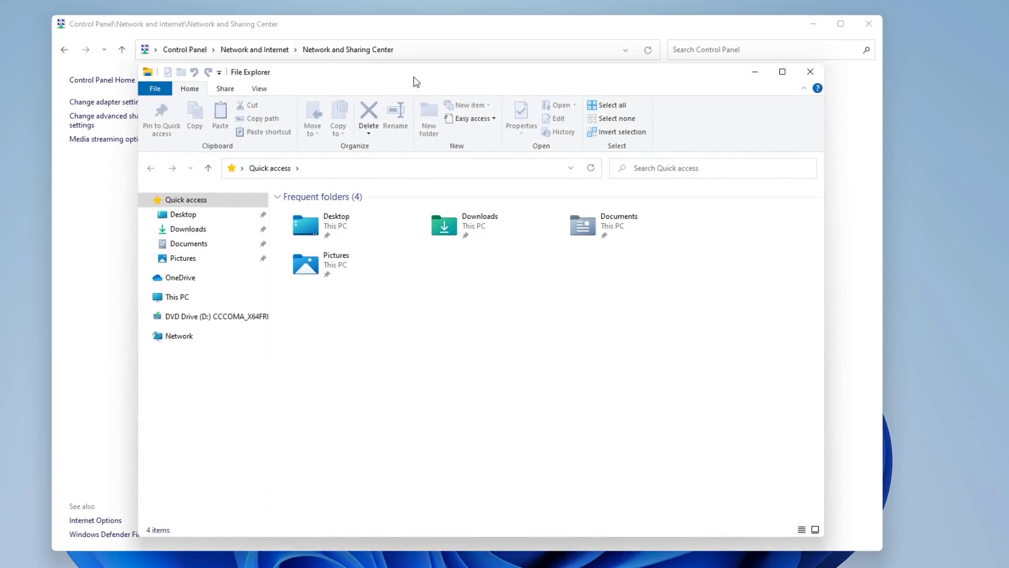
{"action": "left_click_drag", "start_coordinate": [414, 77], "coordinate": [444, 83]}
{"action": "left_click", "coordinate": [814, 28]}
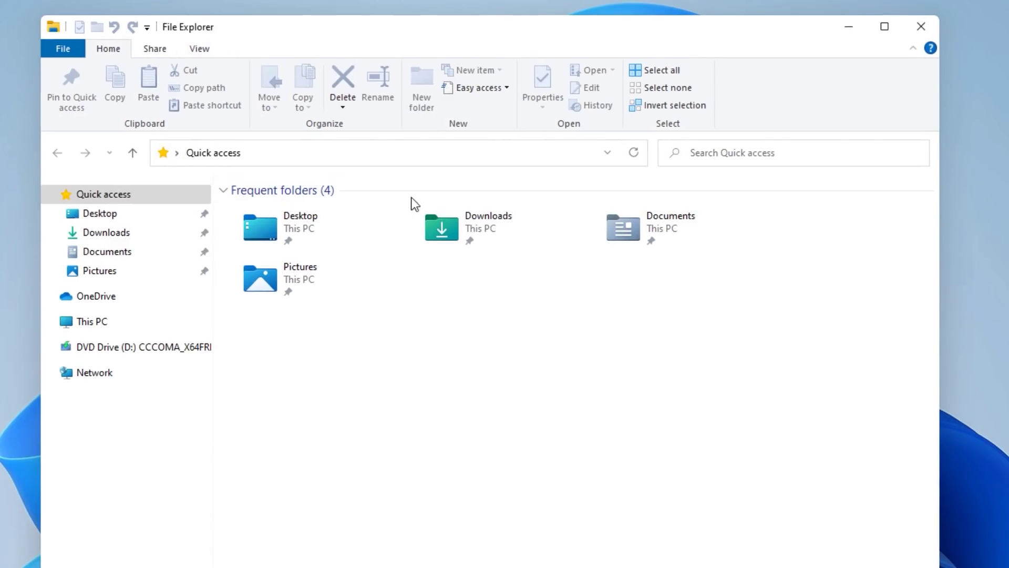
{"action": "left_click_drag", "start_coordinate": [394, 347], "coordinate": [366, 299]}
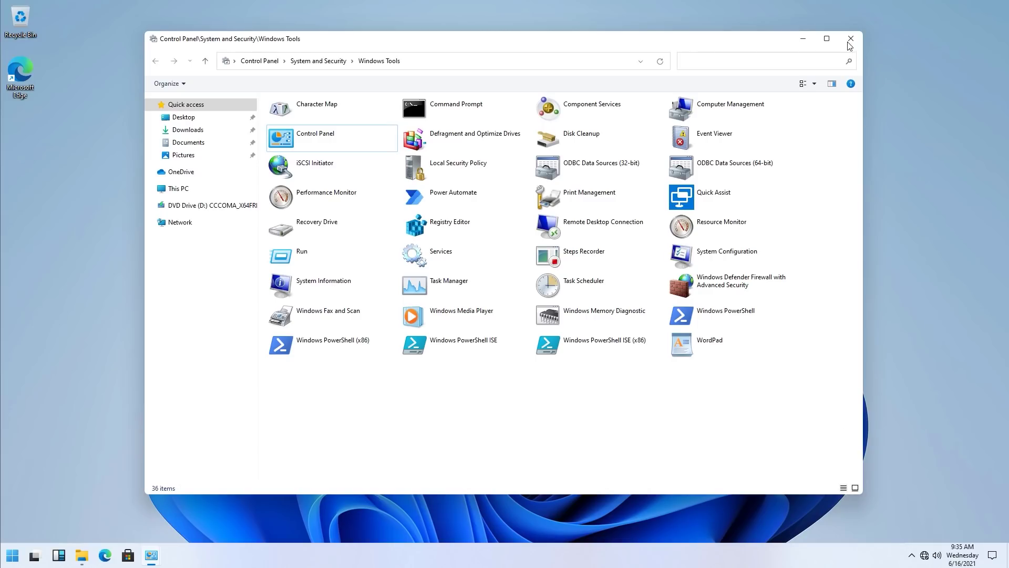
- Close the Windows Tools window and open Manage Disks and Volumes from the System storage settings
{"action": "left_click", "coordinate": [849, 42]}
{"action": "left_click", "coordinate": [787, 67]}
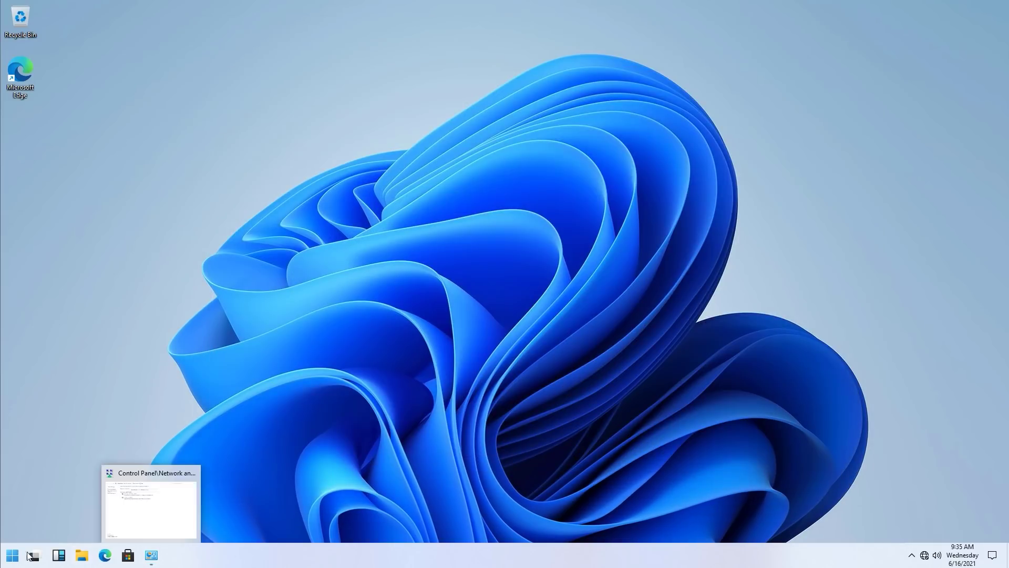
{"action": "left_click", "coordinate": [13, 555]}
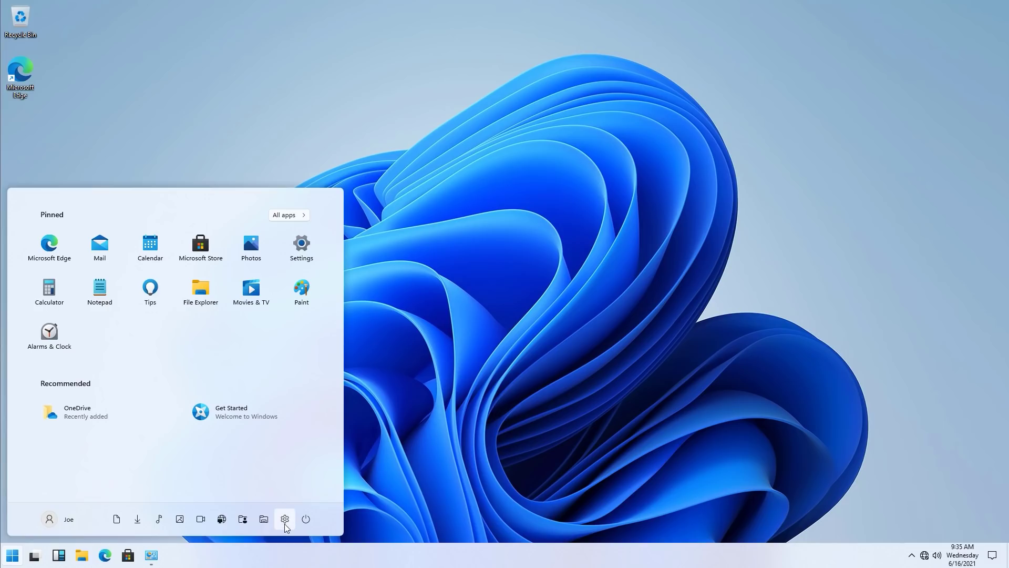
{"action": "left_click", "coordinate": [285, 523]}
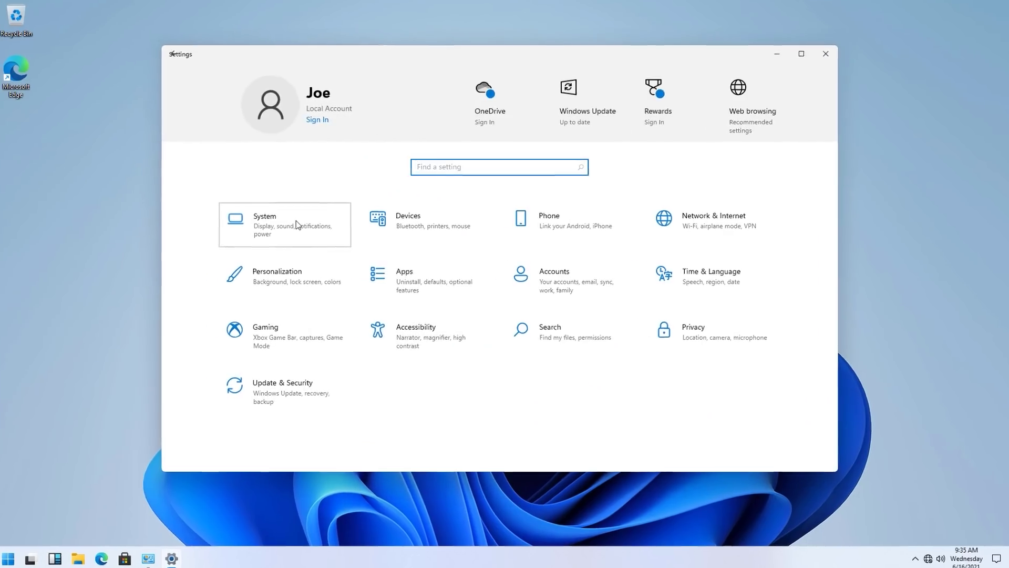
{"action": "left_click", "coordinate": [297, 225]}
{"action": "left_click", "coordinate": [166, 333]}
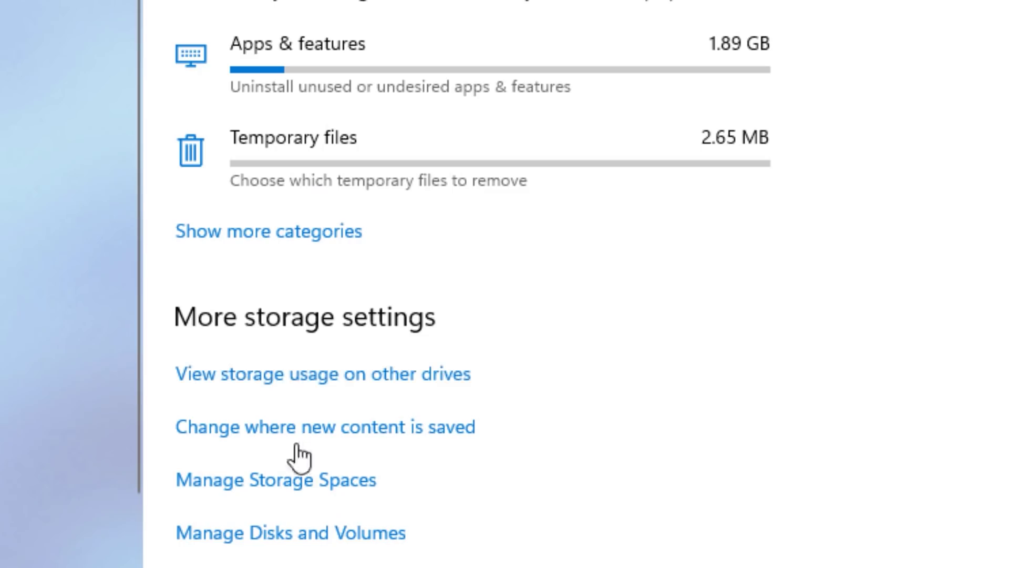
{"action": "scroll", "coordinate": [295, 443], "scroll_direction": "down", "scroll_amount": 3}
{"action": "left_click", "coordinate": [308, 371]}
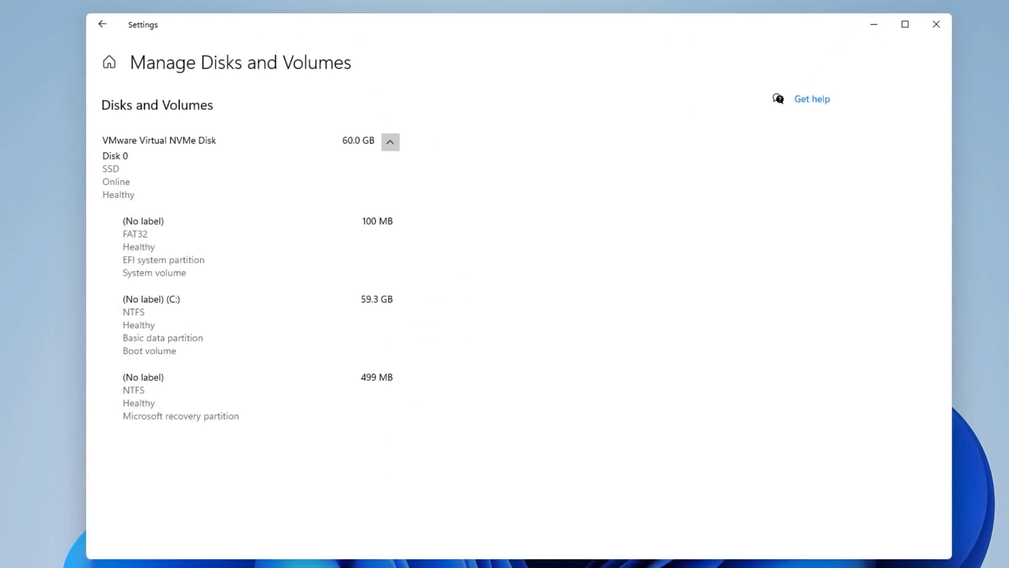
- Search the Start menu for "disk mana", open Create and format hard disk partitions, and enlarge the Disk Management window
{"action": "key", "text": "super"}
{"action": "type", "text": "dsk"}
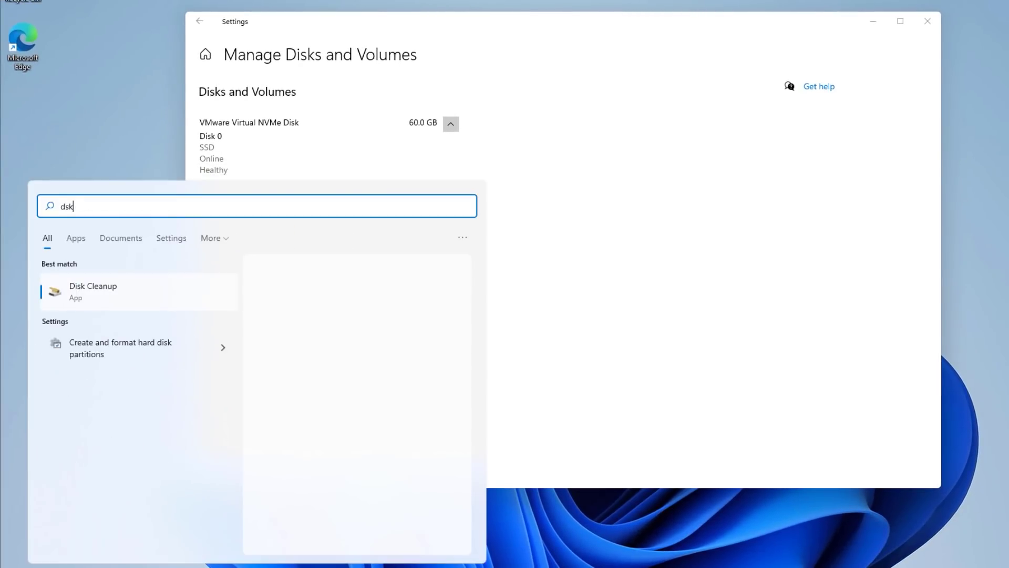
{"action": "key", "text": "BackSpace"}
{"action": "key", "text": "BackSpace"}
{"action": "type", "text": "isk mana"}
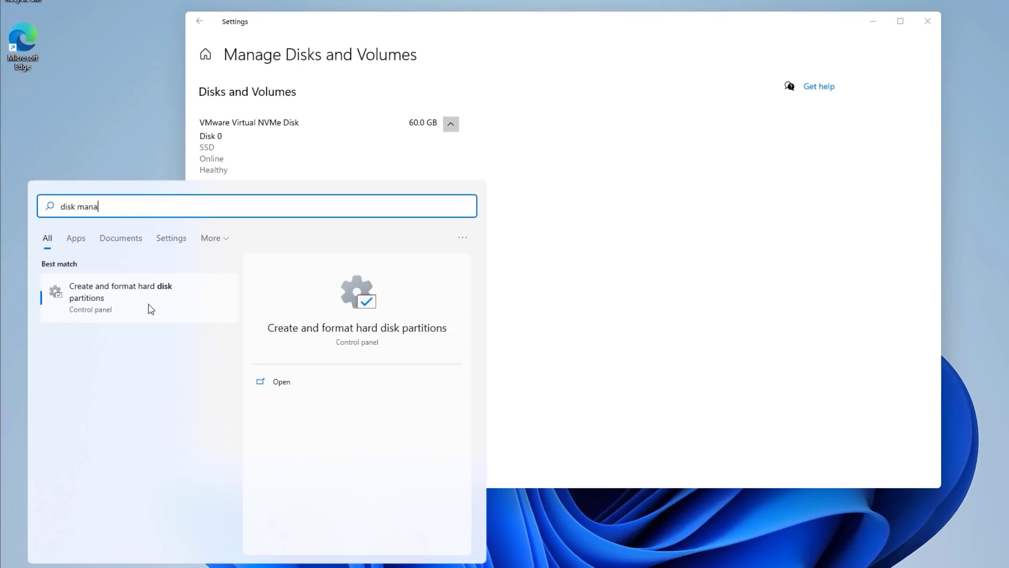
{"action": "left_click", "coordinate": [151, 309]}
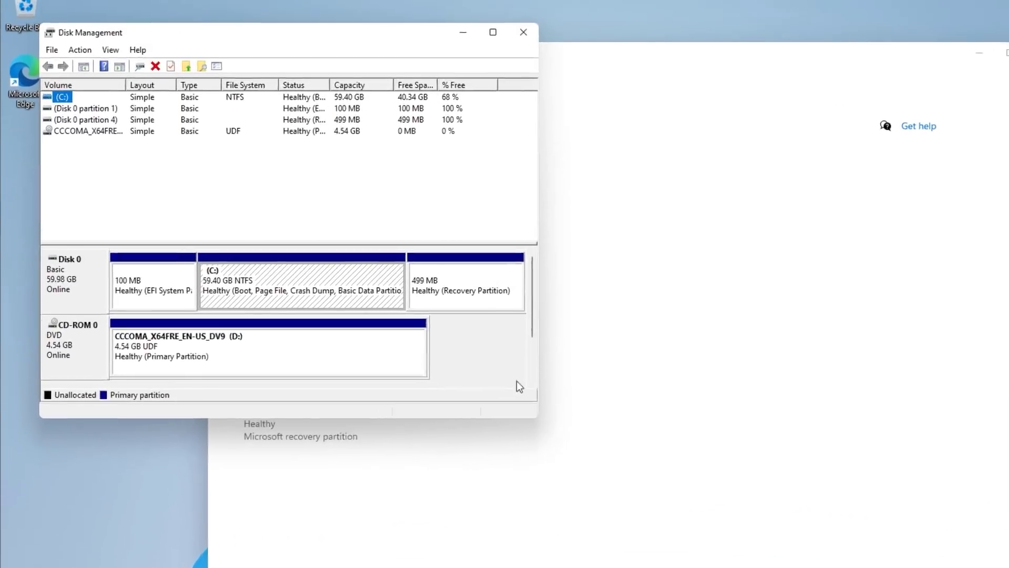
{"action": "left_click_drag", "start_coordinate": [579, 470], "coordinate": [860, 565]}
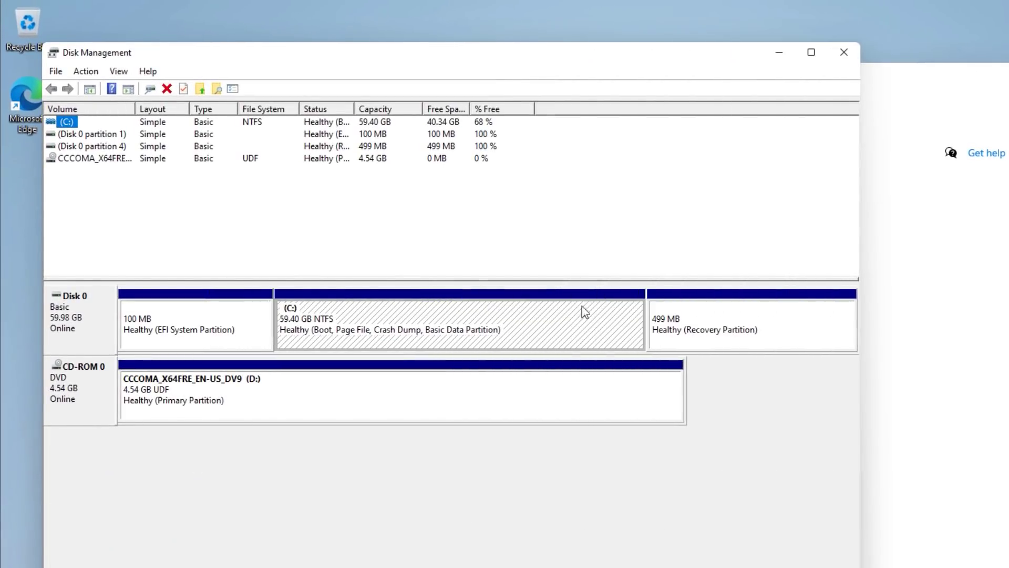
- Switch between Disk Management and the Manage Disks and Volumes page to compare them, leaving Disk Management minimized
{"action": "left_click", "coordinate": [780, 52]}
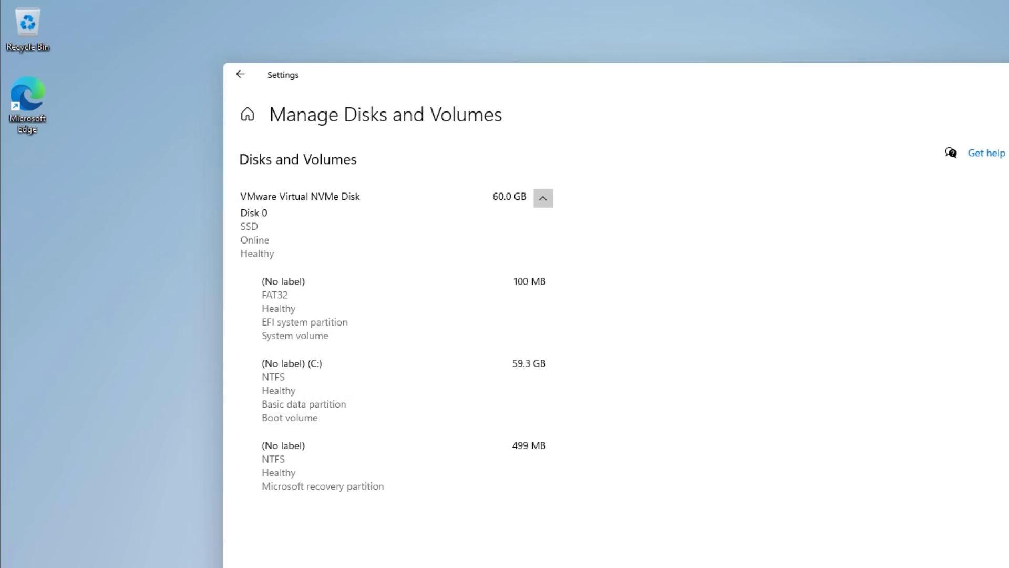
{"action": "key", "text": "alt+Tab"}
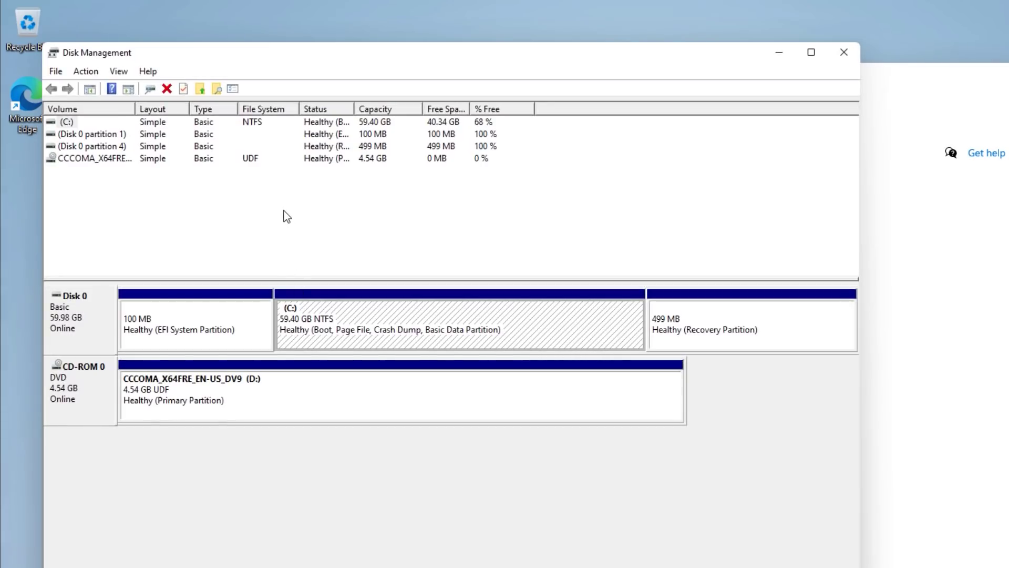
{"action": "left_click", "coordinate": [780, 54]}
- Inspect the EFI and C: volume entries of Disk 0, and explore the C: volume in File Explorer before closing it
{"action": "left_click", "coordinate": [543, 201]}
{"action": "left_click", "coordinate": [543, 202]}
{"action": "left_click", "coordinate": [402, 321]}
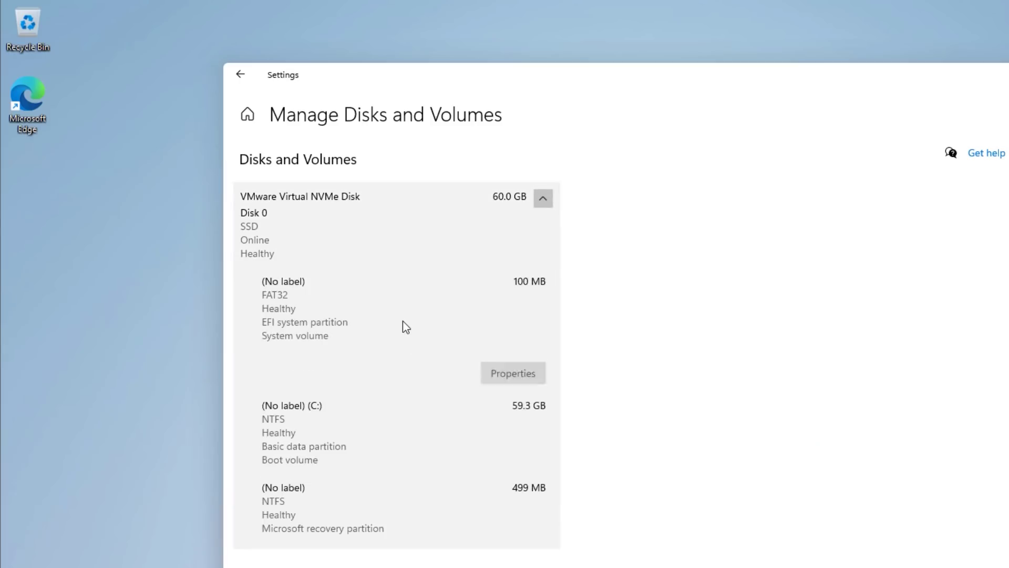
{"action": "left_click", "coordinate": [420, 353]}
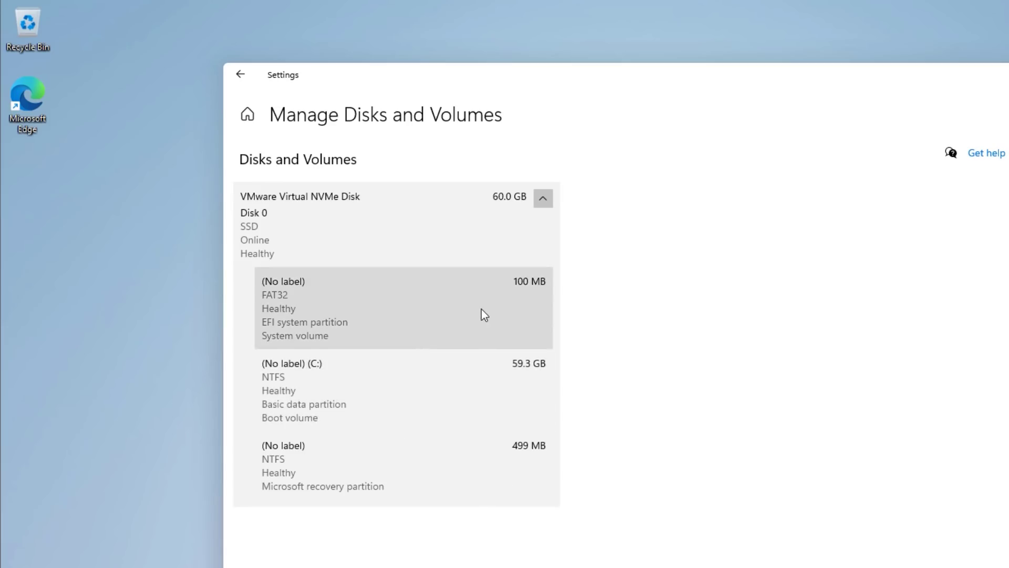
{"action": "left_click", "coordinate": [393, 394]}
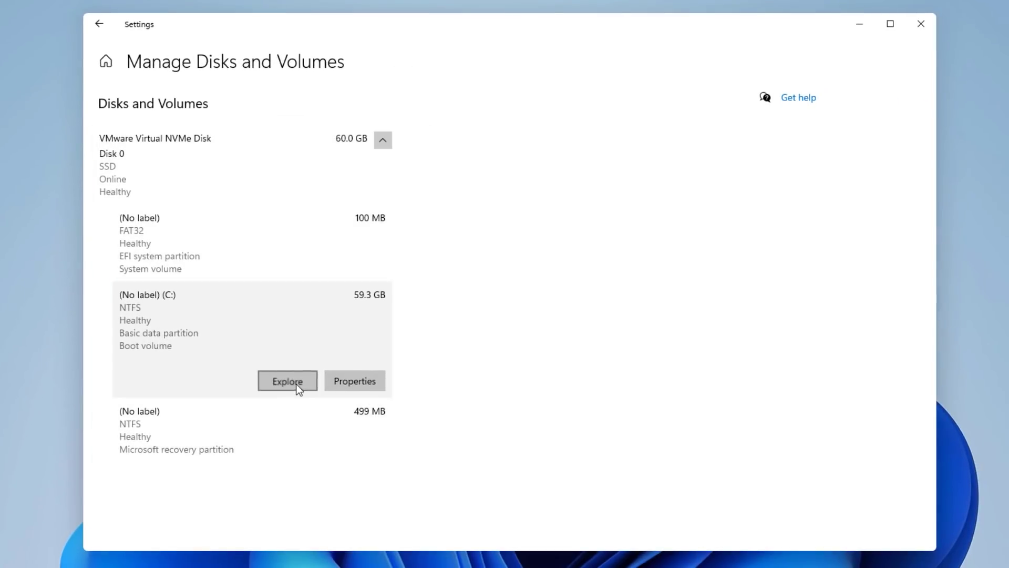
{"action": "left_click", "coordinate": [288, 381]}
{"action": "left_click", "coordinate": [866, 43]}
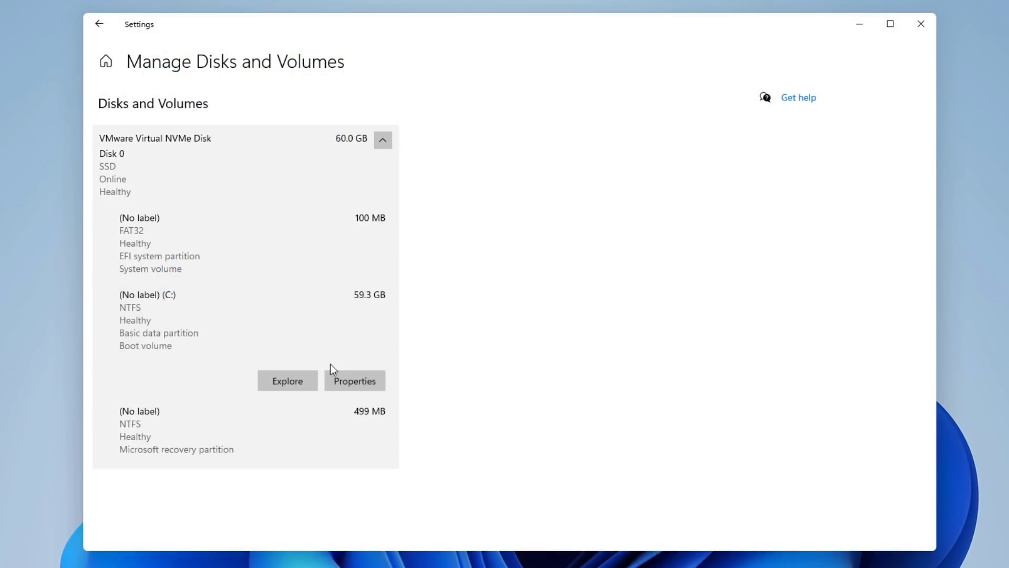
- Open the C: volume's properties, view and dismiss the size change dialog, and review the label, path and BitLocker options
{"action": "left_click", "coordinate": [342, 380]}
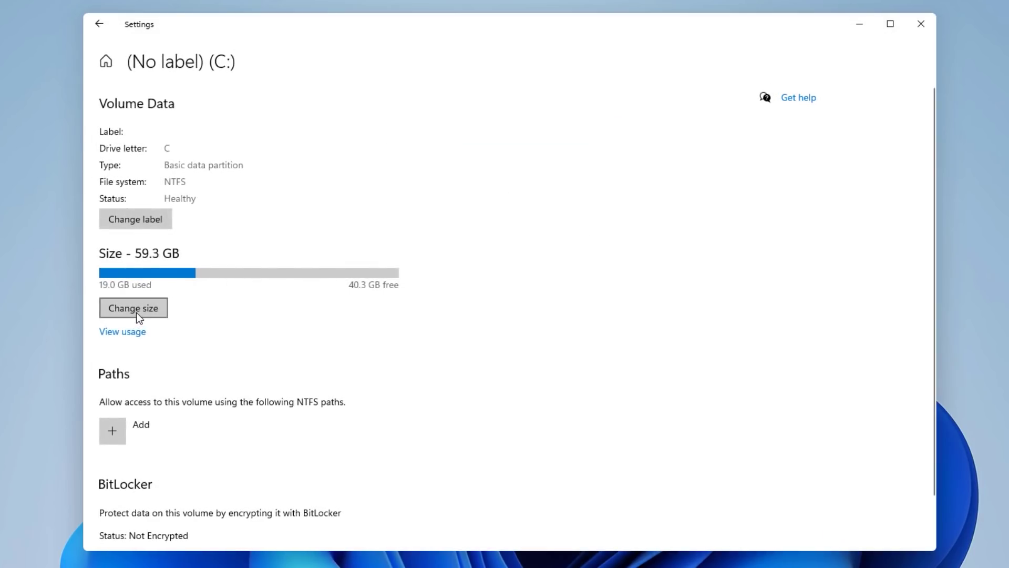
{"action": "left_click", "coordinate": [135, 316]}
{"action": "left_click", "coordinate": [556, 361]}
{"action": "scroll", "coordinate": [159, 386], "scroll_direction": "down", "scroll_amount": 1}
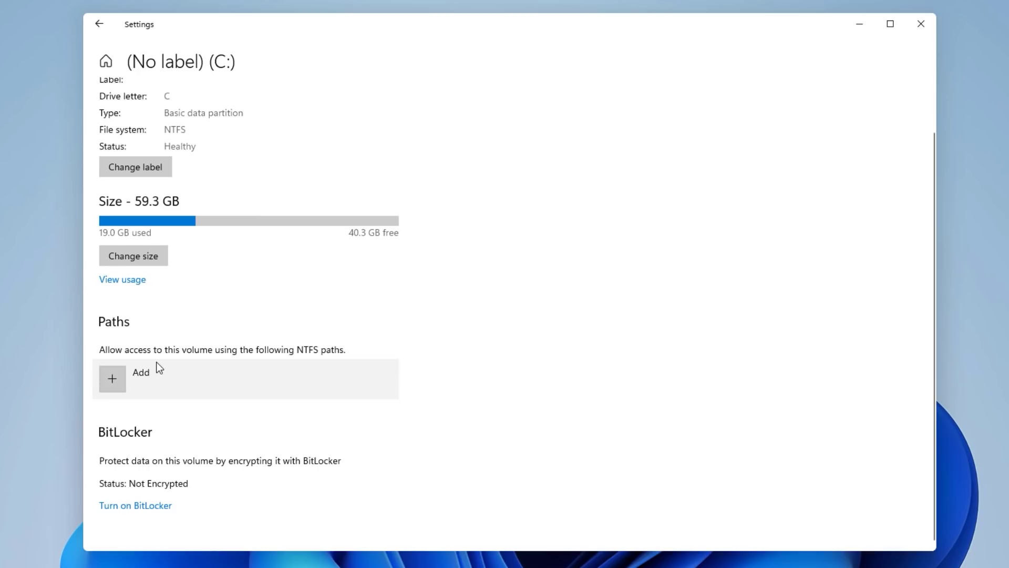
{"action": "scroll", "coordinate": [160, 294], "scroll_direction": "up", "scroll_amount": 1}
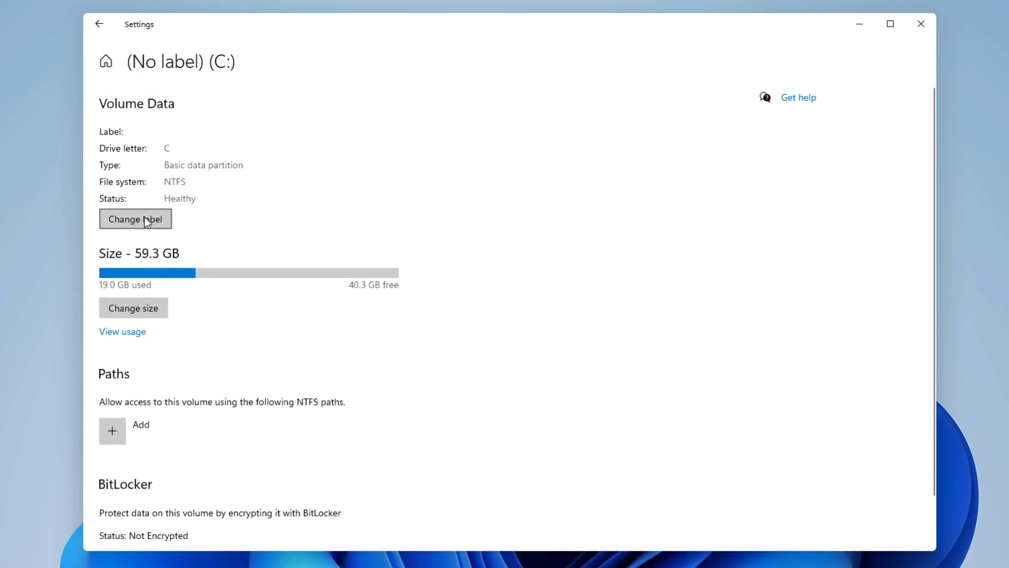
{"action": "scroll", "coordinate": [251, 422], "scroll_direction": "down", "scroll_amount": 1}
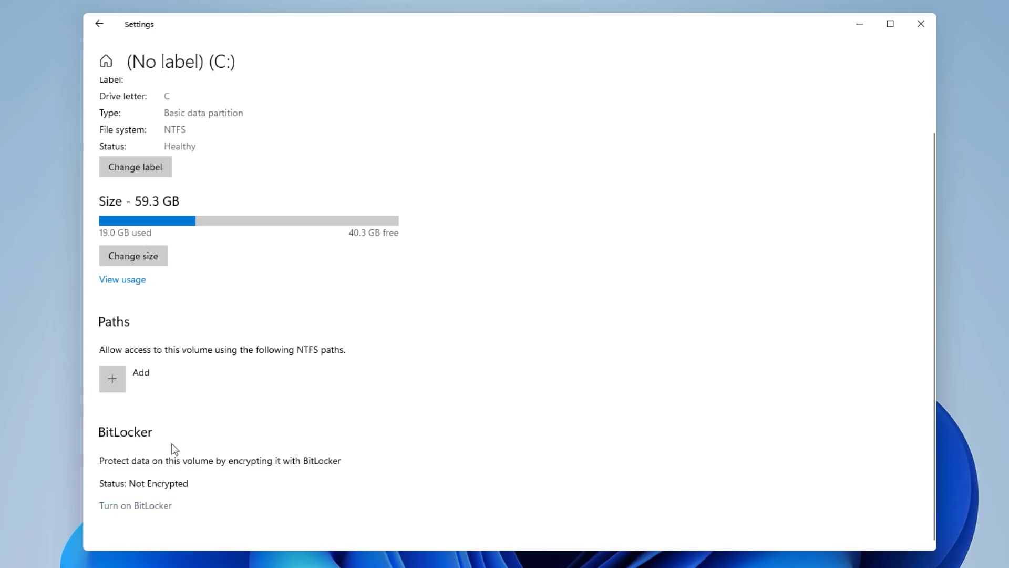
{"action": "scroll", "coordinate": [169, 467], "scroll_direction": "up", "scroll_amount": 1}
{"action": "left_click", "coordinate": [197, 557]}
{"action": "left_click_drag", "start_coordinate": [279, 45], "coordinate": [365, 45]}
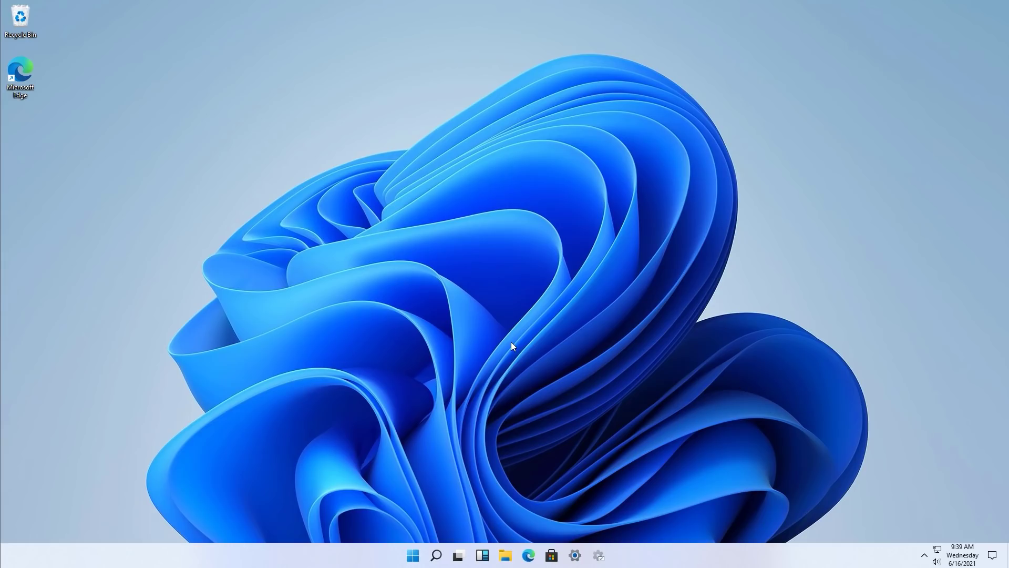
- View the centered Start menu, dismiss it, and look through the Taskbar personalization settings before closing them
{"action": "left_click", "coordinate": [415, 555]}
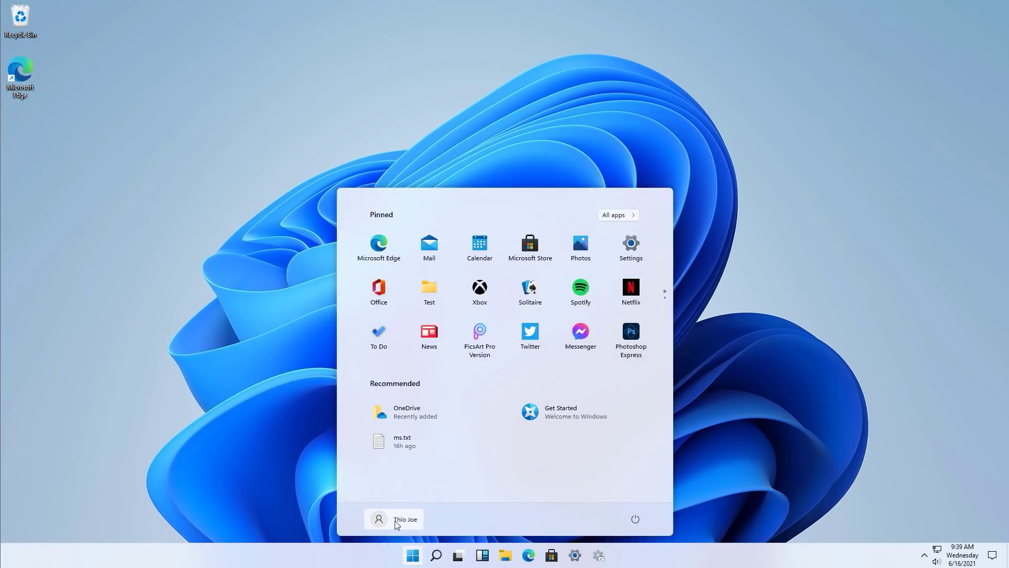
{"action": "left_click", "coordinate": [723, 400]}
{"action": "right_click", "coordinate": [642, 556]}
{"action": "left_click", "coordinate": [644, 553]}
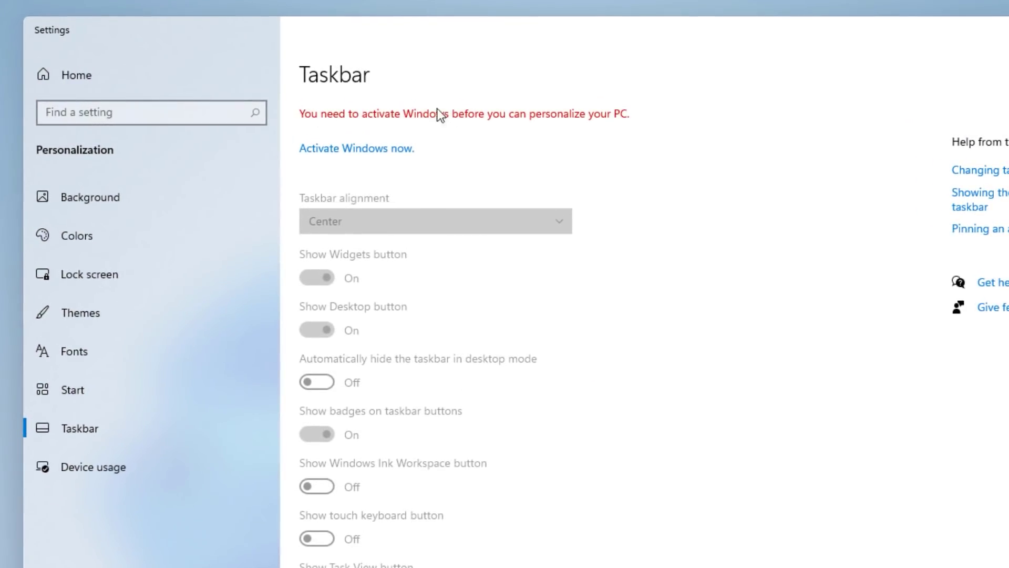
{"action": "scroll", "coordinate": [388, 371], "scroll_direction": "down", "scroll_amount": 2}
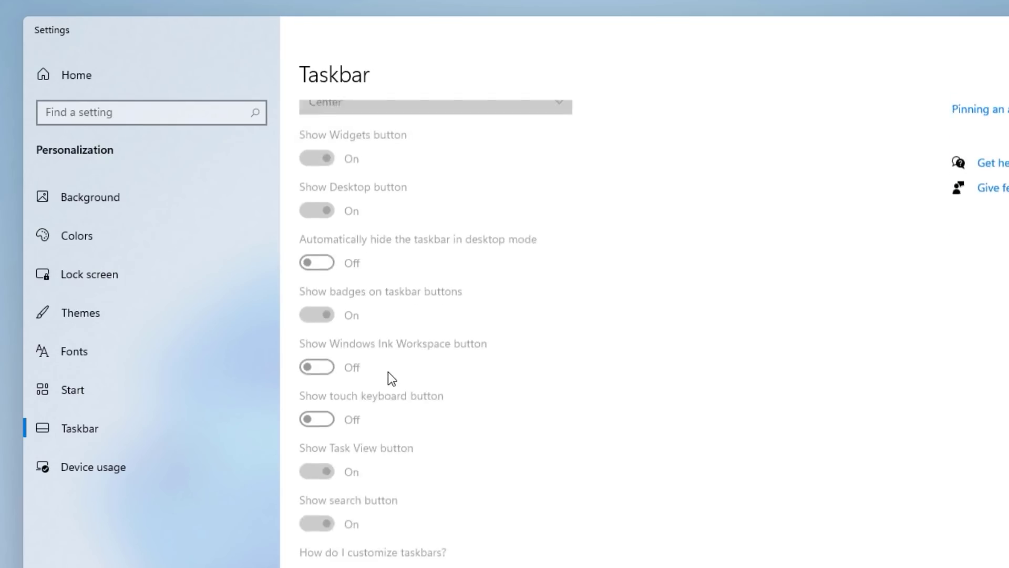
{"action": "scroll", "coordinate": [368, 431], "scroll_direction": "up", "scroll_amount": 3}
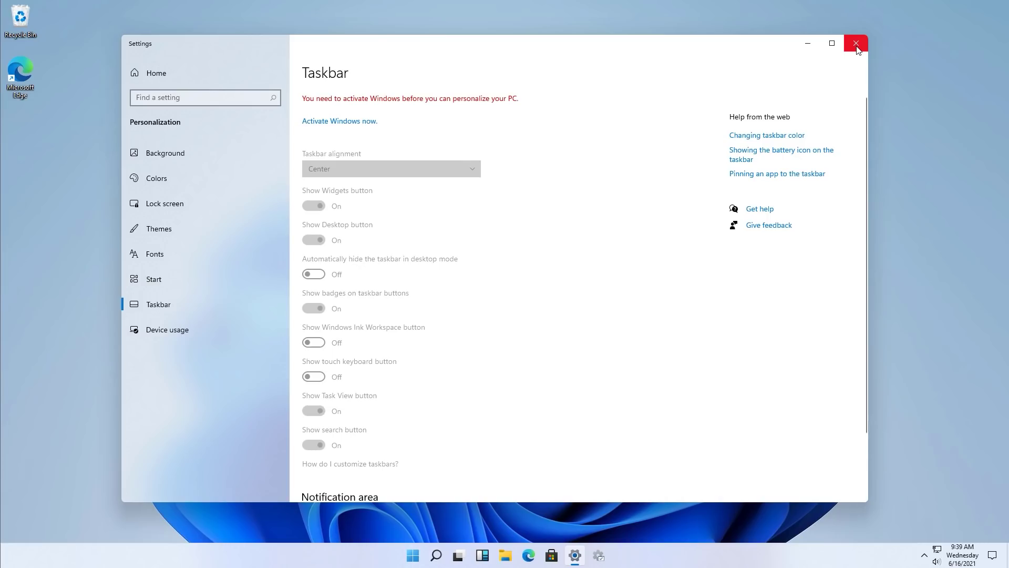
{"action": "left_click", "coordinate": [857, 44]}
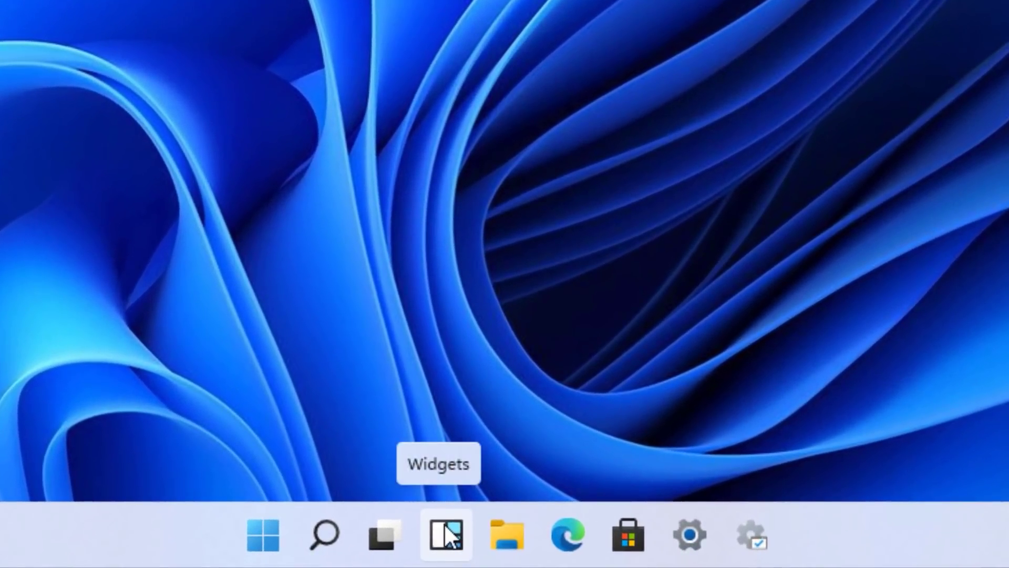
- Open the Widgets panel, browse down through its news feed, and return to the start of the panel
{"action": "left_click", "coordinate": [444, 533]}
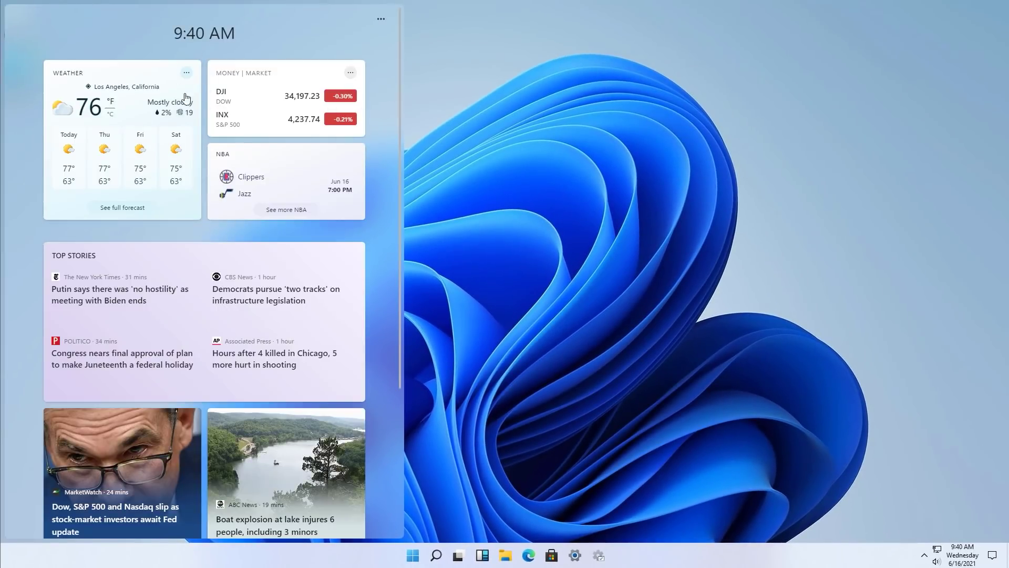
{"action": "left_click_drag", "start_coordinate": [400, 43], "coordinate": [400, 242]}
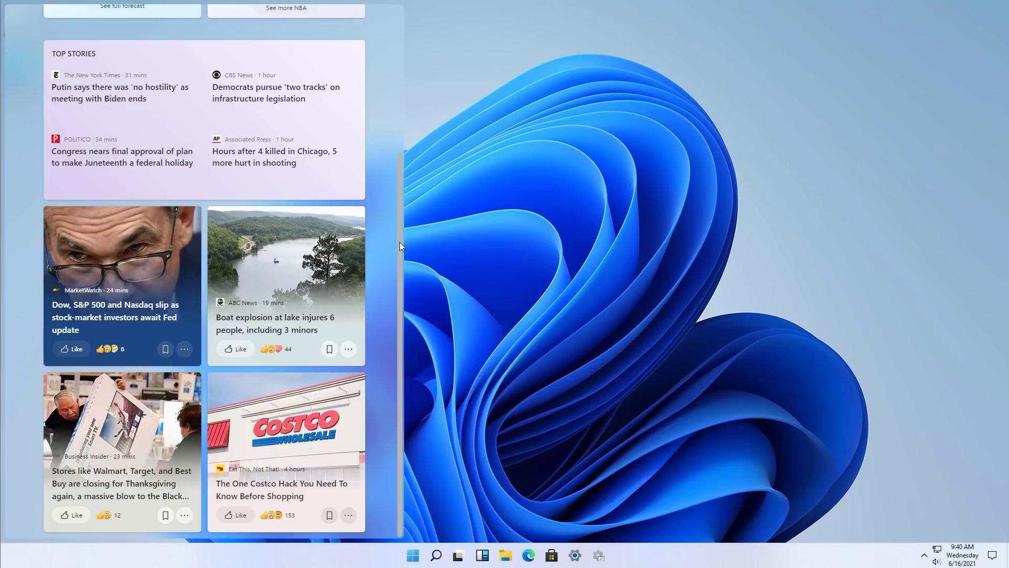
{"action": "scroll", "coordinate": [390, 6], "scroll_direction": "up", "scroll_amount": 15}
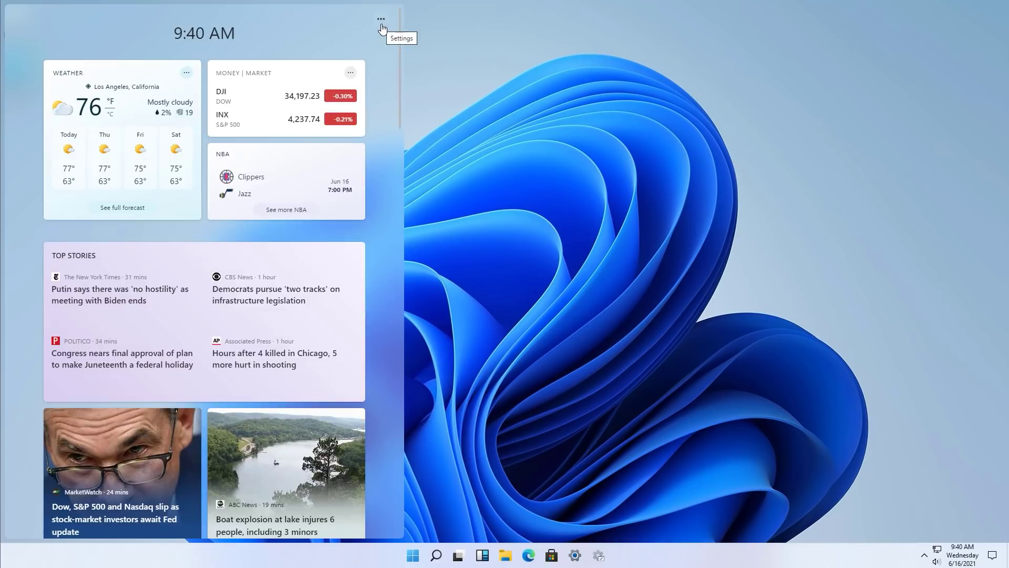
- Browse through the Widgets panel's top stories and news feed, and reopen the panel from its start
{"action": "scroll", "coordinate": [394, 73], "scroll_direction": "down", "scroll_amount": 5}
{"action": "scroll", "coordinate": [390, 38], "scroll_direction": "up", "scroll_amount": 5}
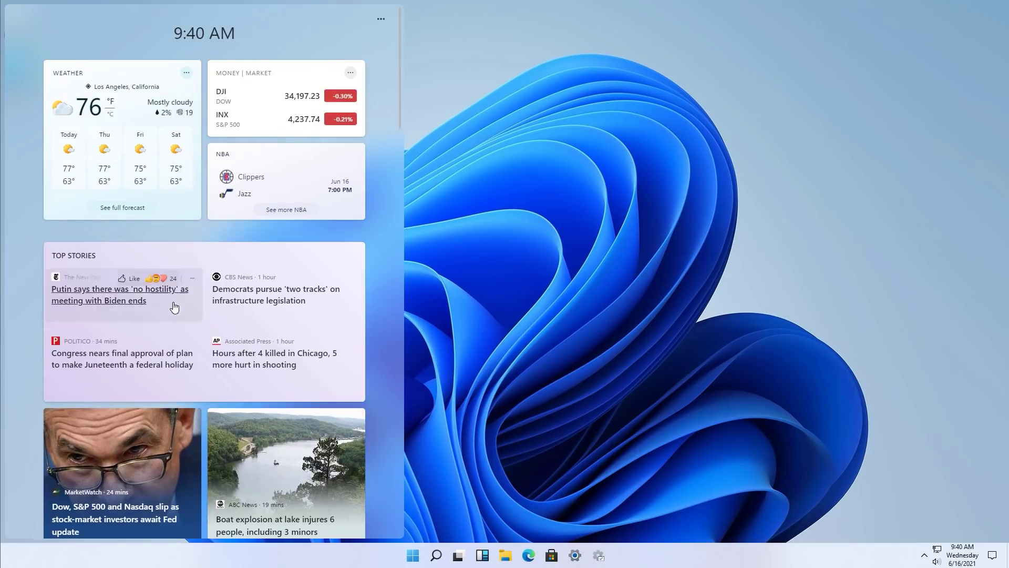
{"action": "scroll", "coordinate": [158, 273], "scroll_direction": "down", "scroll_amount": 5}
{"action": "scroll", "coordinate": [141, 244], "scroll_direction": "up", "scroll_amount": 1}
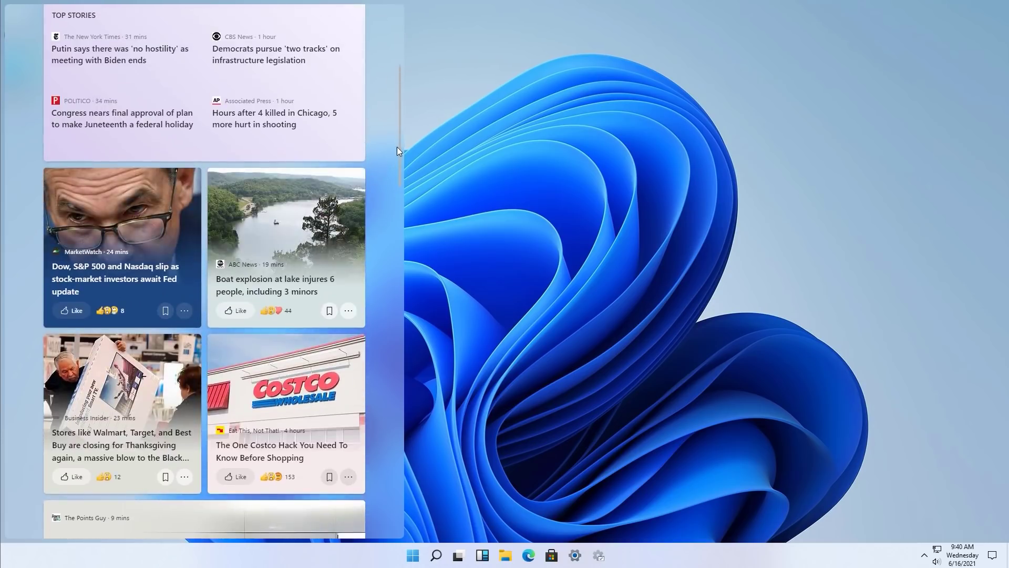
{"action": "scroll", "coordinate": [394, 176], "scroll_direction": "down", "scroll_amount": 2}
{"action": "scroll", "coordinate": [397, 216], "scroll_direction": "down", "scroll_amount": 2}
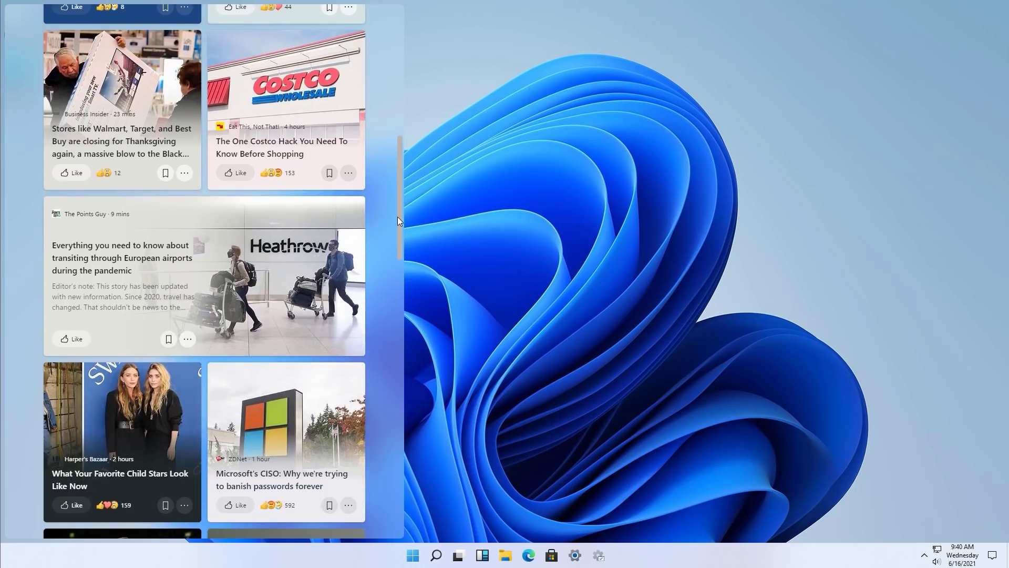
{"action": "left_click_drag", "start_coordinate": [397, 219], "coordinate": [374, 394]}
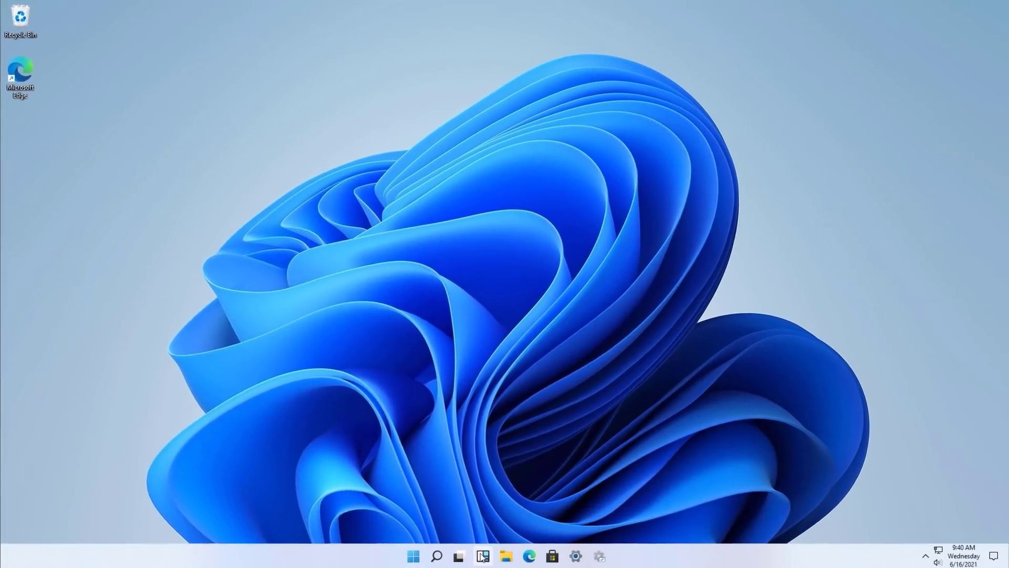
{"action": "left_click", "coordinate": [483, 556]}
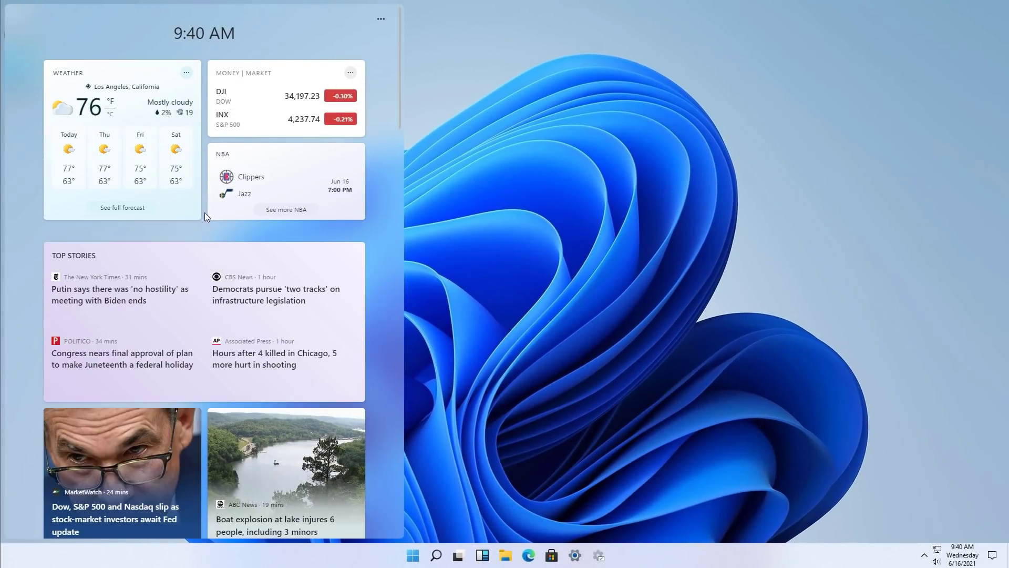
- Open and dismiss the Start menu, and view the available options for the pinned Spotify app
{"action": "left_click", "coordinate": [413, 555]}
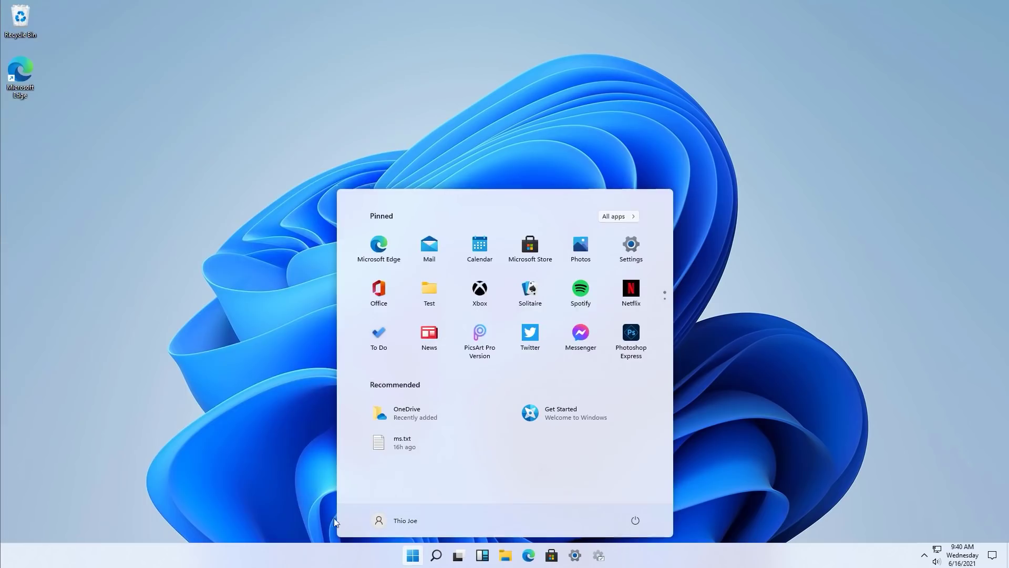
{"action": "left_click", "coordinate": [412, 555]}
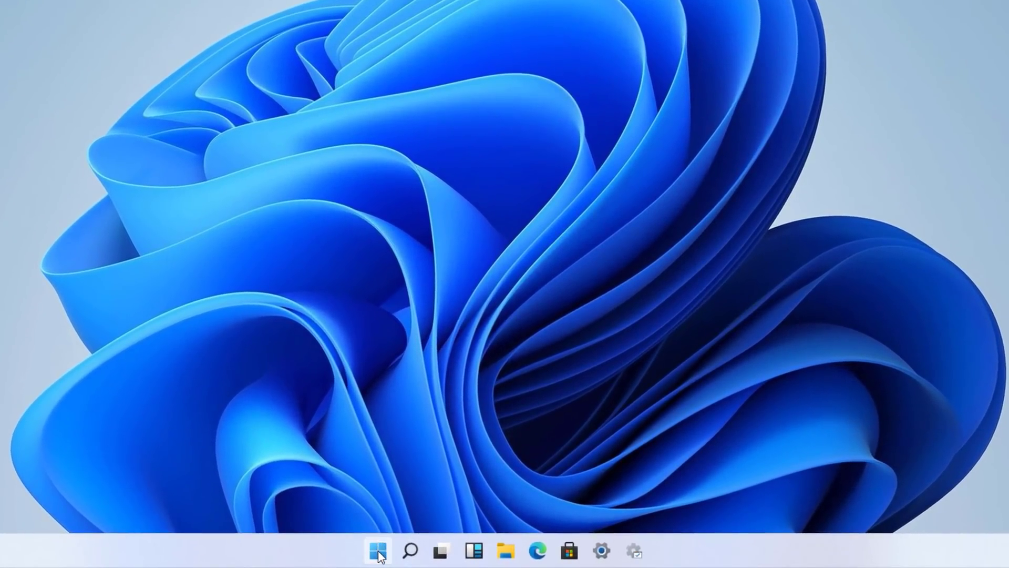
{"action": "left_click", "coordinate": [385, 552]}
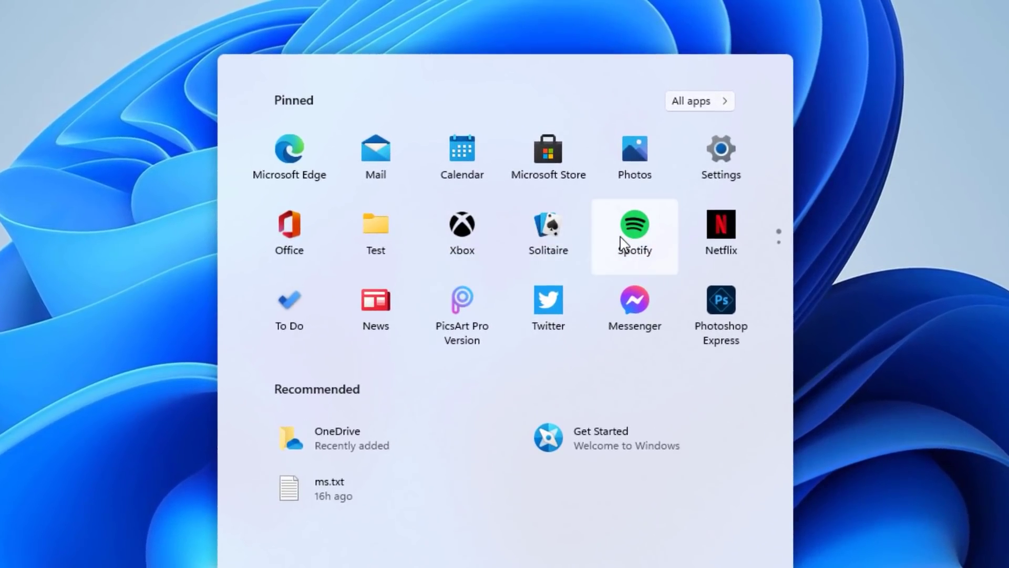
{"action": "right_click", "coordinate": [621, 243]}
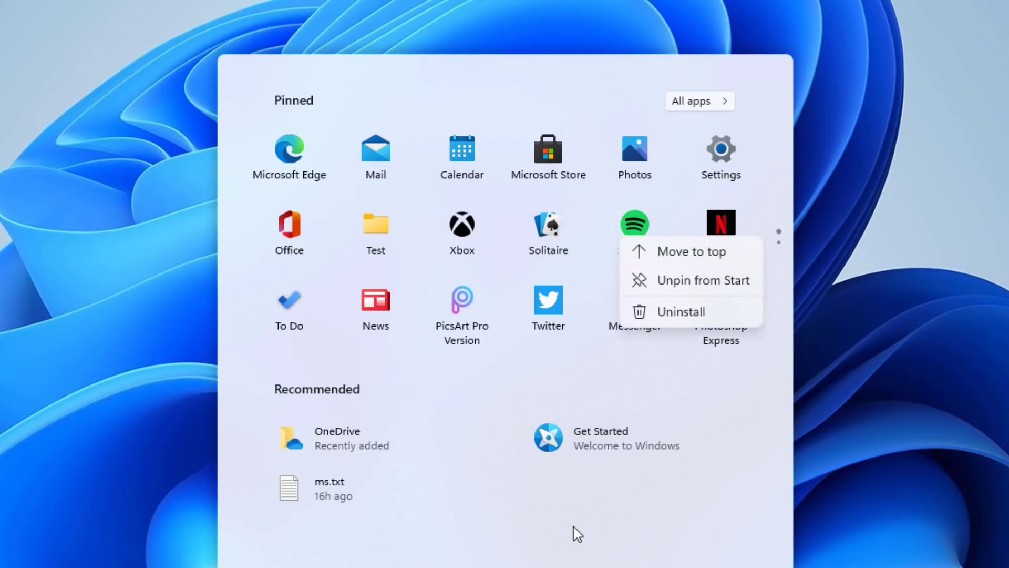
{"action": "left_click", "coordinate": [621, 344]}
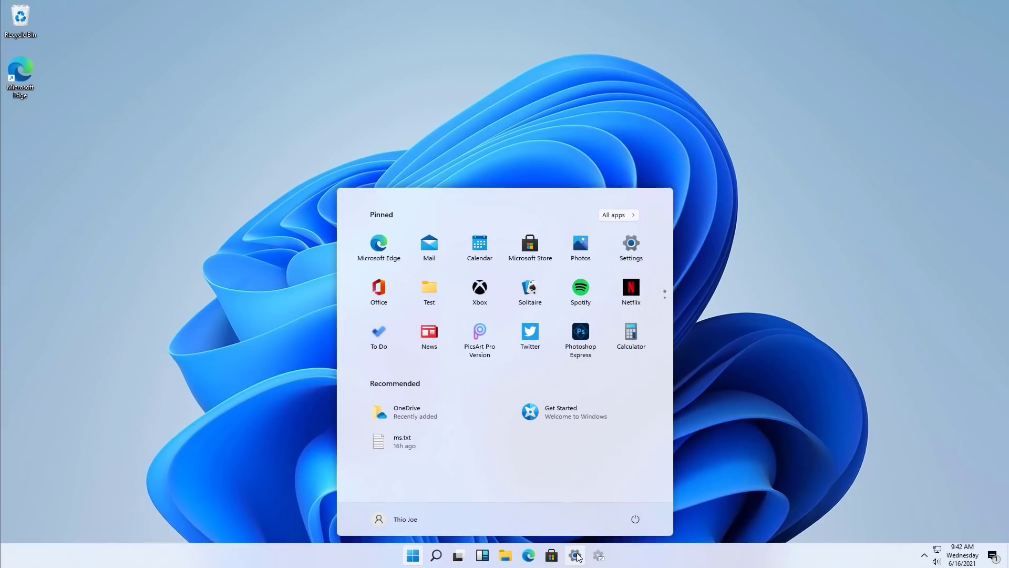
- Open the Ethernet connection's properties in the Network & Internet settings and find the DNS settings section
{"action": "left_click", "coordinate": [667, 218]}
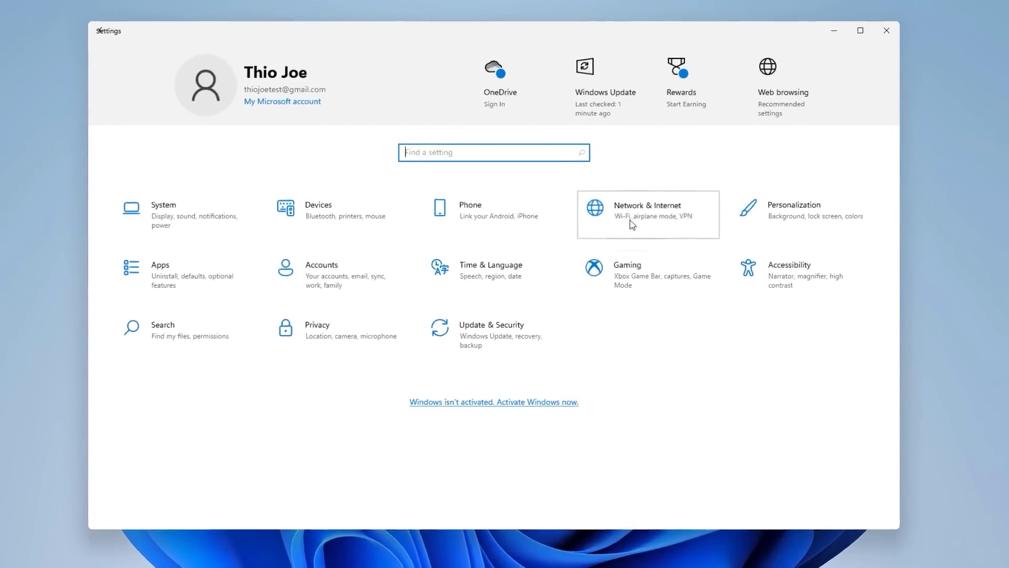
{"action": "left_click", "coordinate": [630, 220]}
{"action": "left_click", "coordinate": [330, 265]}
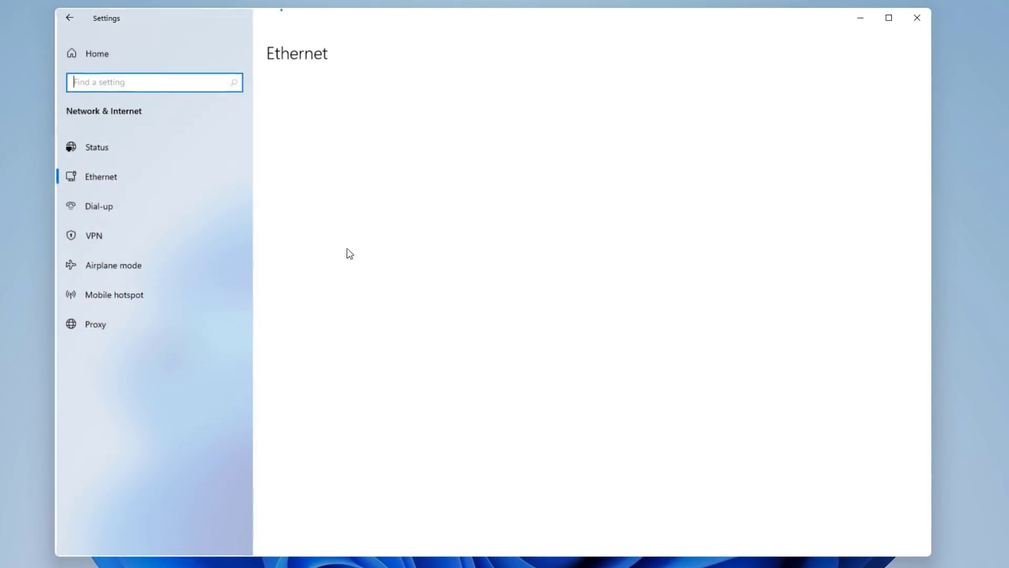
{"action": "scroll", "coordinate": [284, 293], "scroll_direction": "down", "scroll_amount": 5}
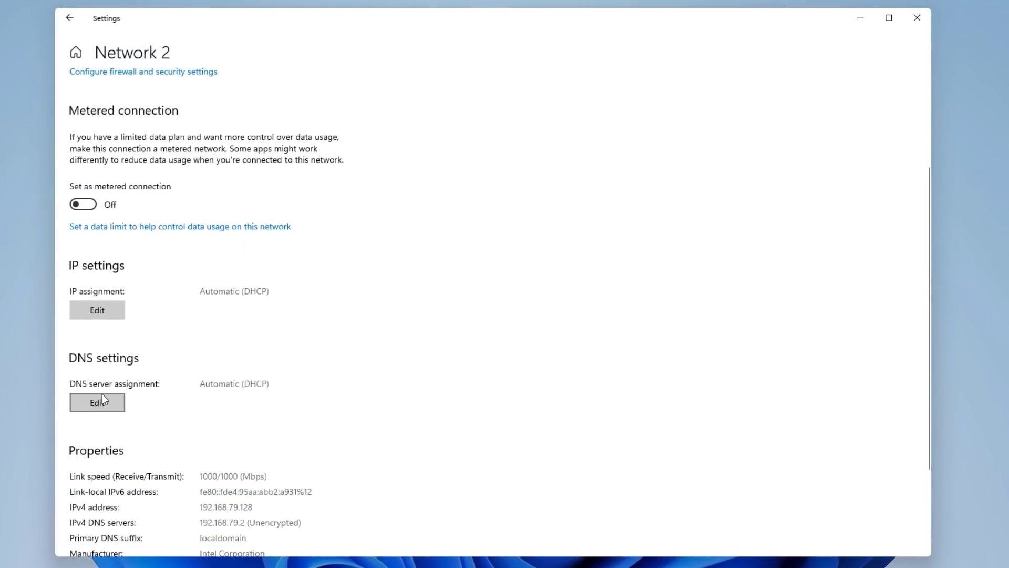
- Switch DNS server assignment to Manual, turn on IPv4, and set the preferred DNS to 1.1.1.1
{"action": "left_click", "coordinate": [102, 401]}
{"action": "left_click", "coordinate": [493, 271]}
{"action": "left_click", "coordinate": [473, 288]}
{"action": "left_click", "coordinate": [396, 169]}
{"action": "left_click", "coordinate": [452, 220]}
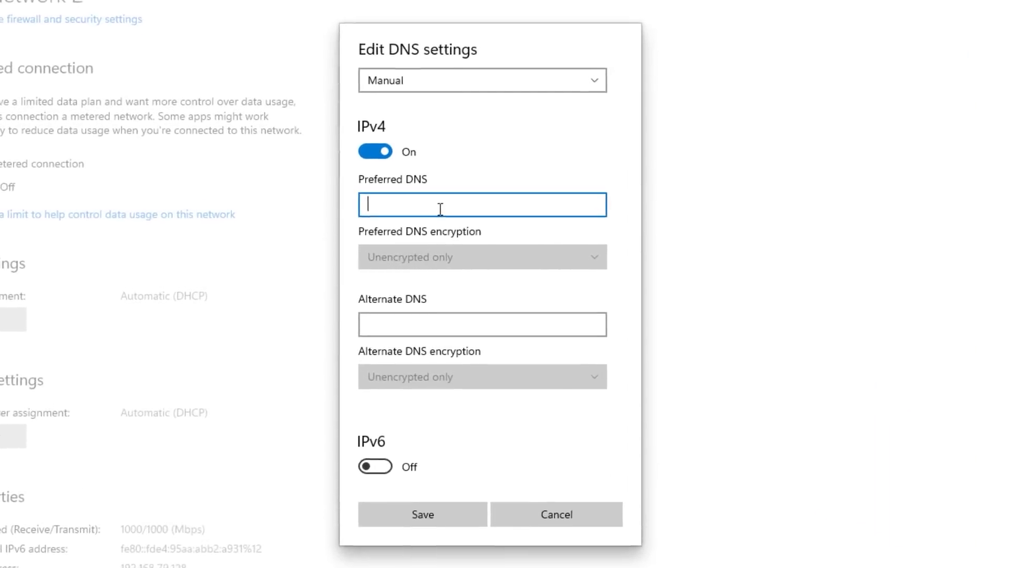
{"action": "type", "text": "1.1.1.1"}
- Set the preferred DNS encryption to Encrypted only (DNS over HTTPS)
{"action": "left_click", "coordinate": [451, 255]}
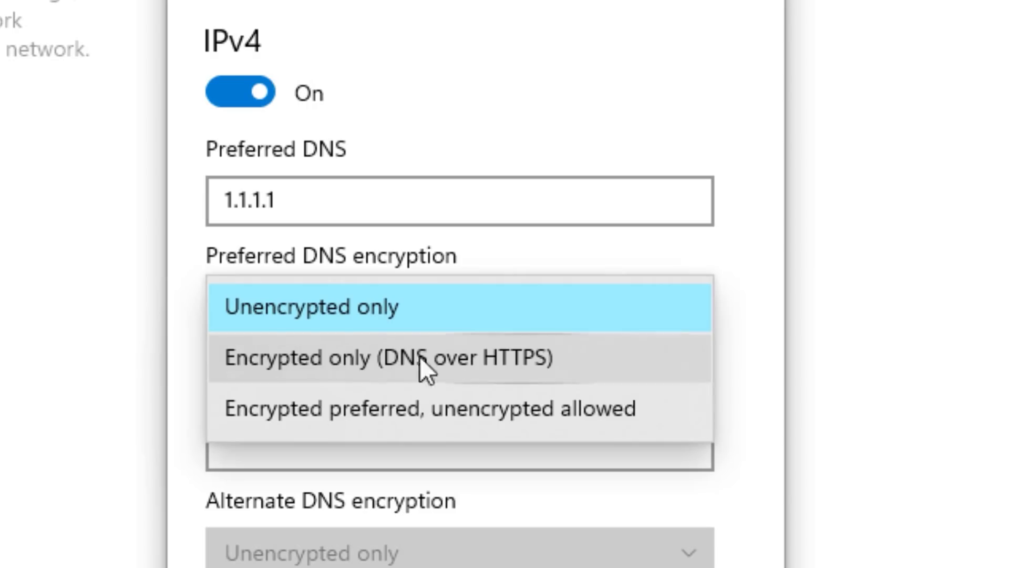
{"action": "left_click", "coordinate": [569, 363]}
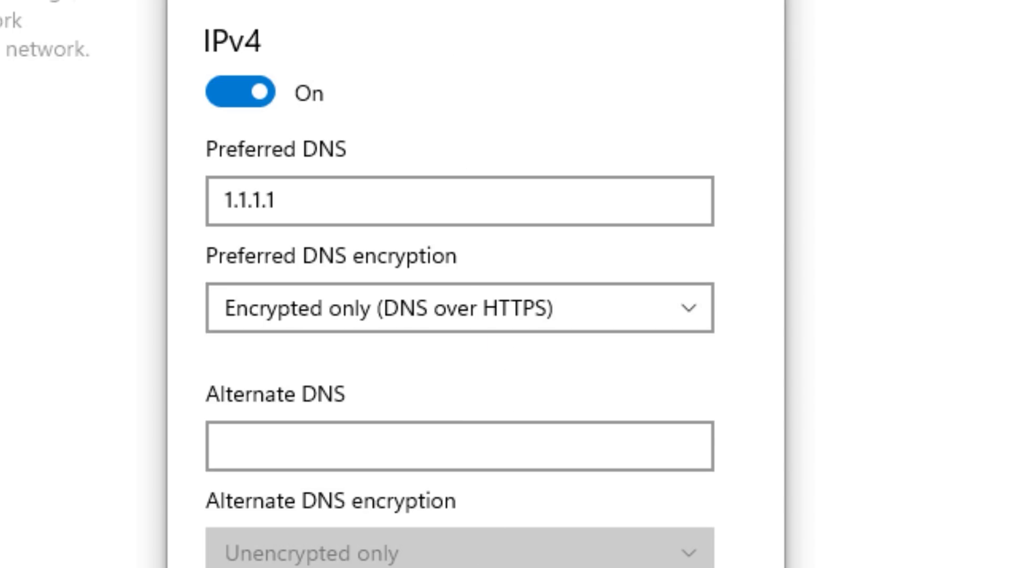
{"action": "left_click", "coordinate": [440, 316]}
{"action": "left_click", "coordinate": [439, 316]}
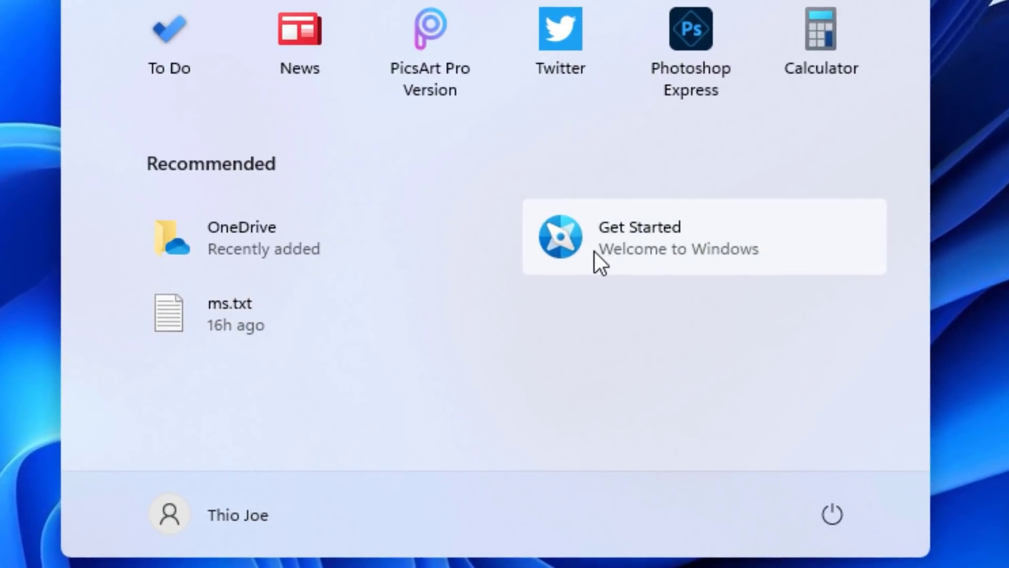
- Launch Get Started from the recommended items, widen its window, and advance to the page about OneDrive files
{"action": "left_click", "coordinate": [595, 251]}
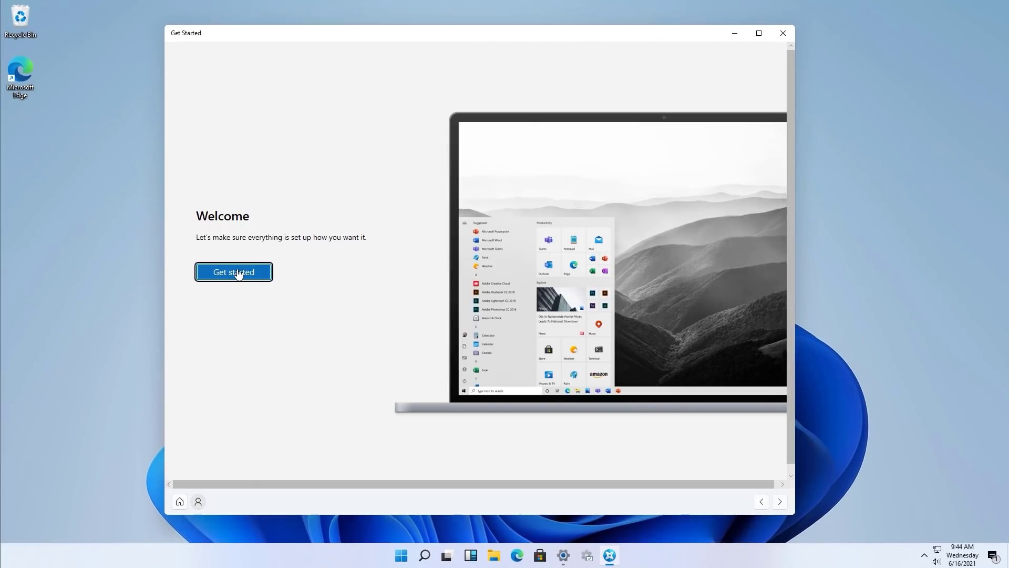
{"action": "left_click", "coordinate": [237, 272]}
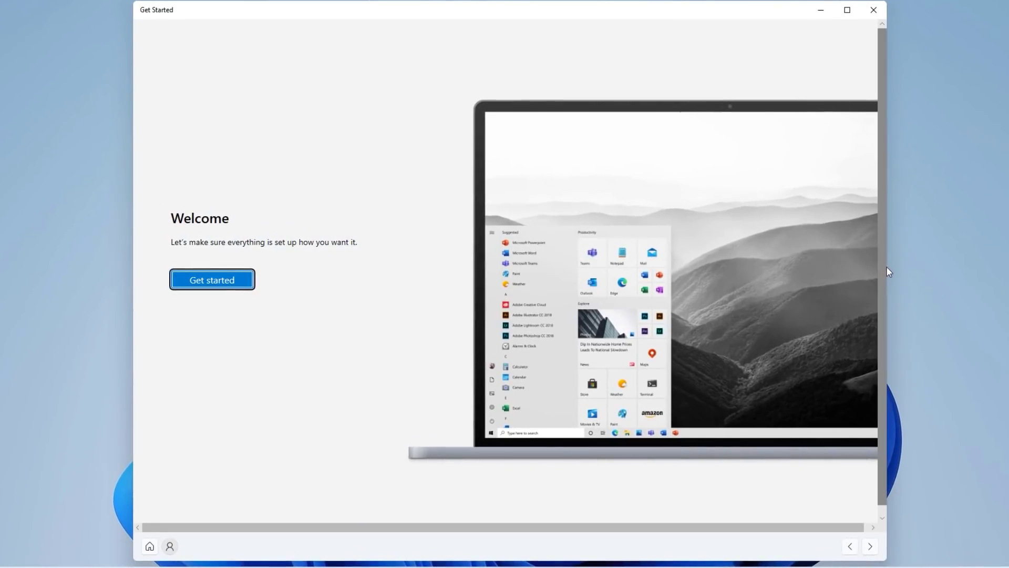
{"action": "left_click_drag", "start_coordinate": [887, 267], "coordinate": [952, 267]}
{"action": "left_click", "coordinate": [935, 548]}
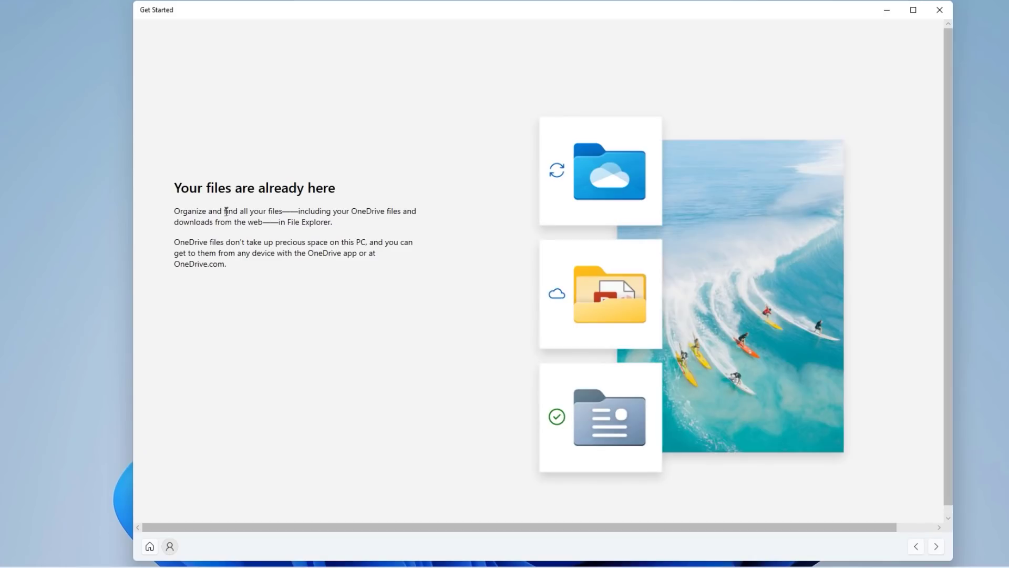
- Read the "Your files are already here" page, highlighting its paragraphs about File Explorer and OneDrive
{"action": "left_click_drag", "start_coordinate": [177, 212], "coordinate": [281, 266]}
{"action": "left_click", "coordinate": [282, 267]}
{"action": "left_click", "coordinate": [302, 263]}
{"action": "left_click_drag", "start_coordinate": [277, 270], "coordinate": [176, 184]}
{"action": "left_click", "coordinate": [279, 262]}
- Advance Get Started to the browser page, and launch Microsoft Edge from the desktop with its options menu open
{"action": "left_click", "coordinate": [938, 547]}
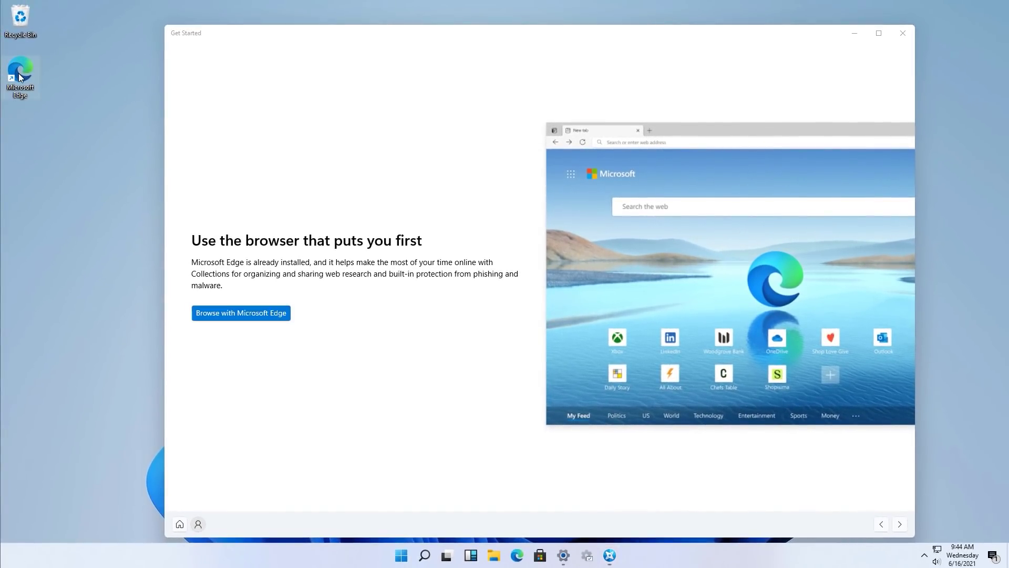
{"action": "double_click", "coordinate": [20, 75]}
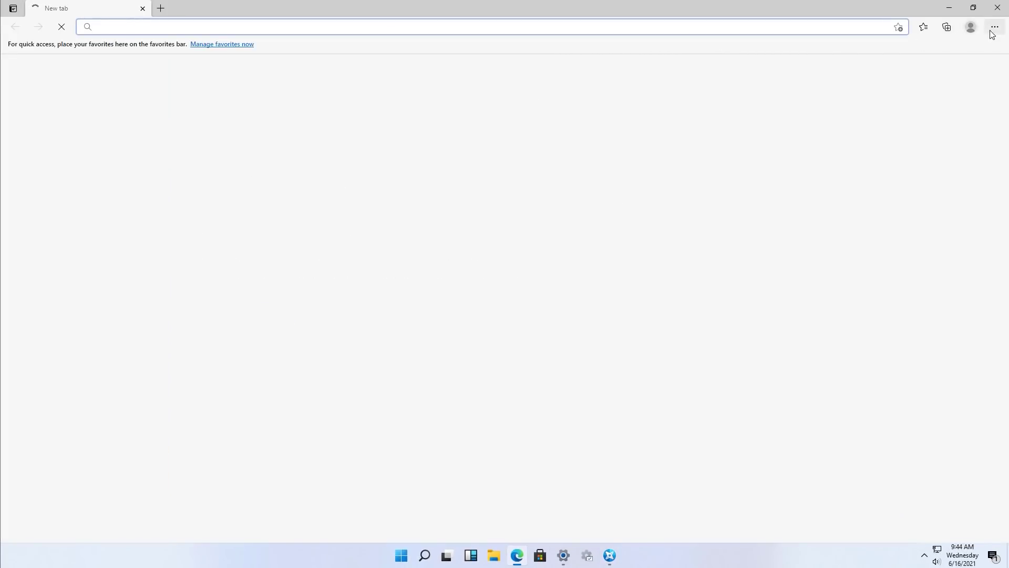
{"action": "left_click", "coordinate": [994, 26]}
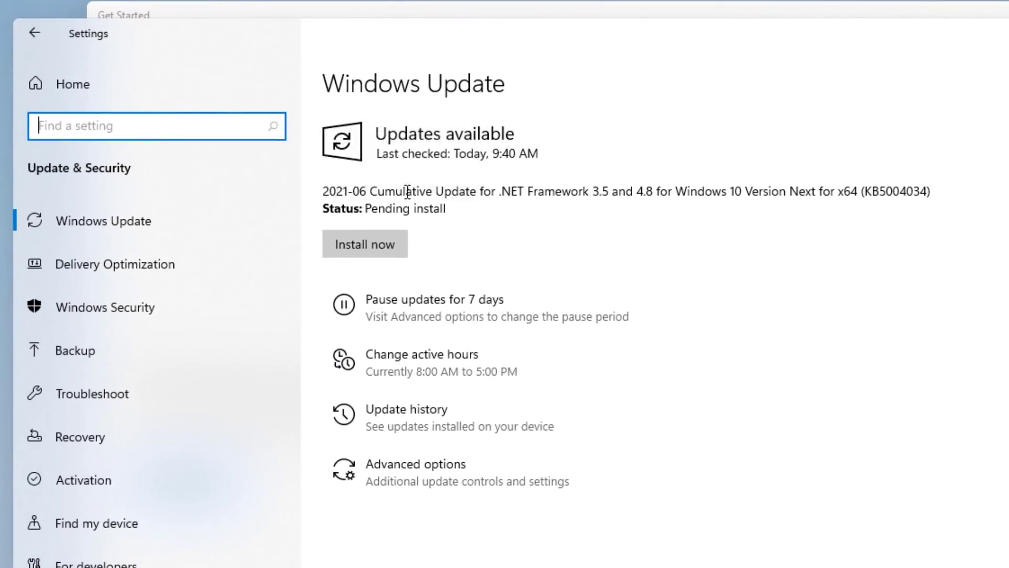
- Examine the pending .NET Framework cumulative update in Windows Update, highlighting the Windows version named in its title
{"action": "left_click_drag", "start_coordinate": [372, 190], "coordinate": [818, 195]}
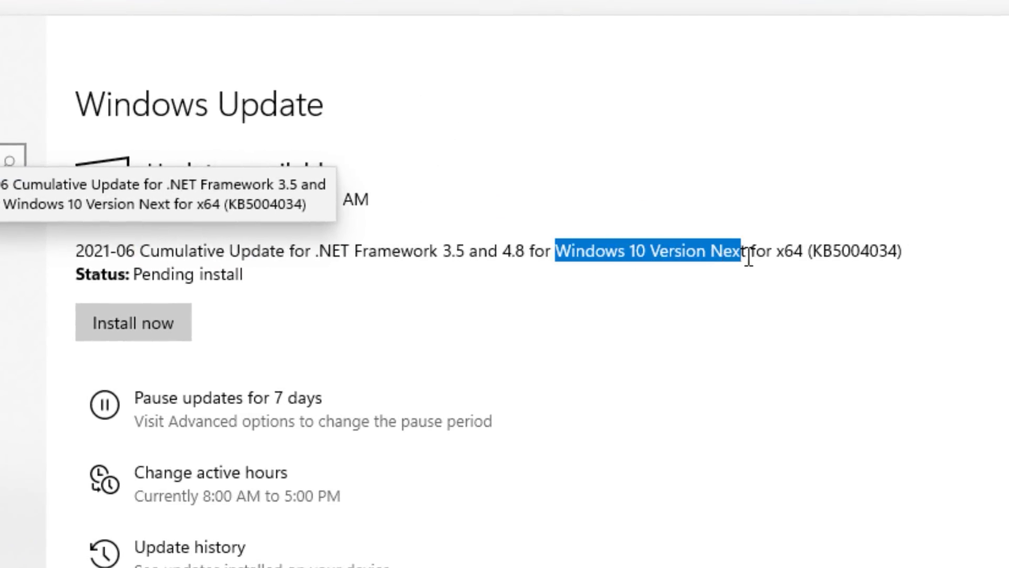
{"action": "left_click_drag", "start_coordinate": [749, 257], "coordinate": [557, 237]}
{"action": "left_click", "coordinate": [751, 258]}
{"action": "left_click", "coordinate": [230, 200]}
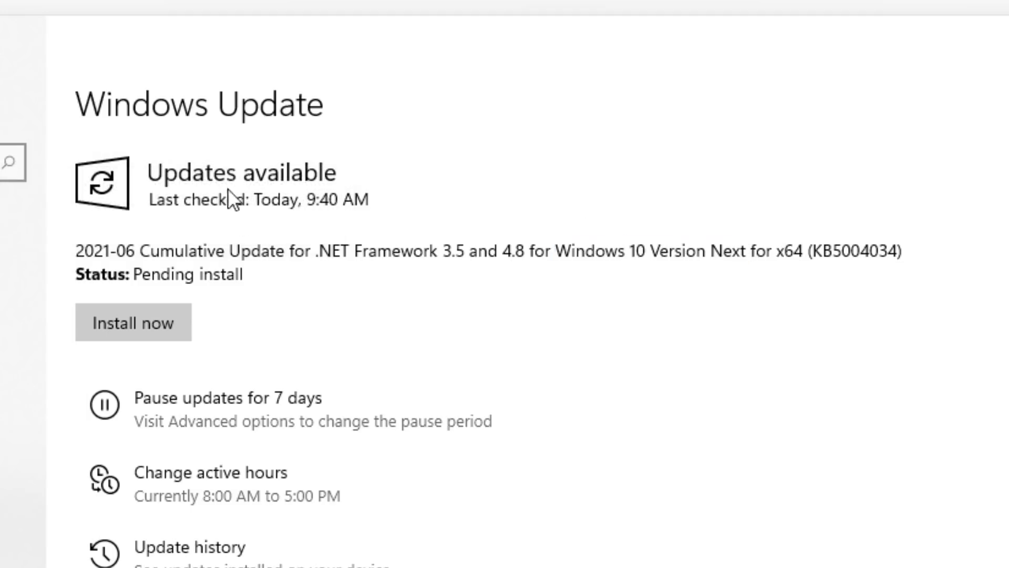
{"action": "left_click_drag", "start_coordinate": [285, 274], "coordinate": [110, 260]}
{"action": "left_click", "coordinate": [605, 250]}
{"action": "left_click", "coordinate": [242, 284]}
{"action": "left_click", "coordinate": [89, 253]}
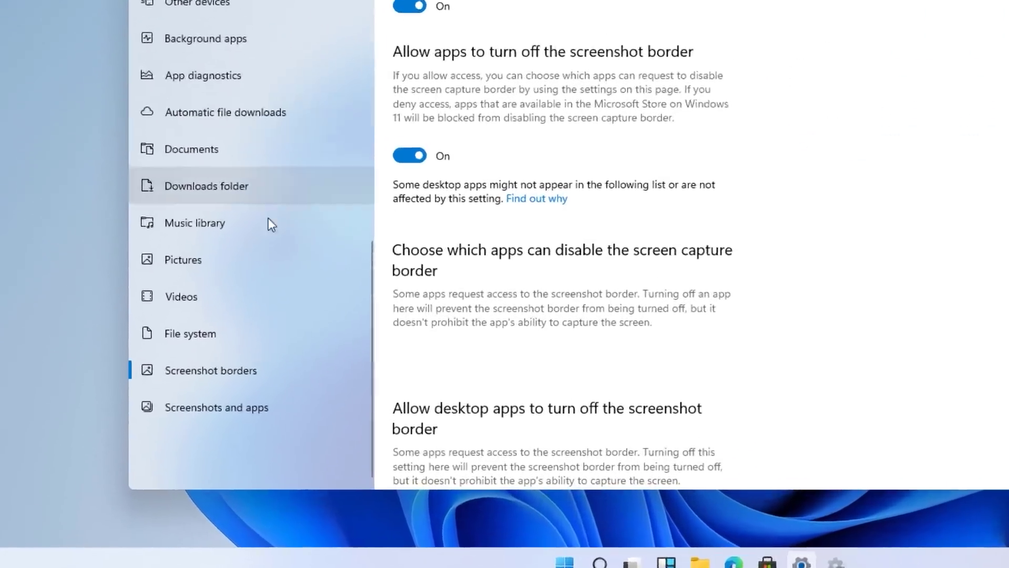
- Look through the Privacy app permissions, view Screenshots and apps, and return to Screenshot borders
{"action": "scroll", "coordinate": [201, 364], "scroll_direction": "up", "scroll_amount": 3}
{"action": "scroll", "coordinate": [353, 151], "scroll_direction": "down", "scroll_amount": 5}
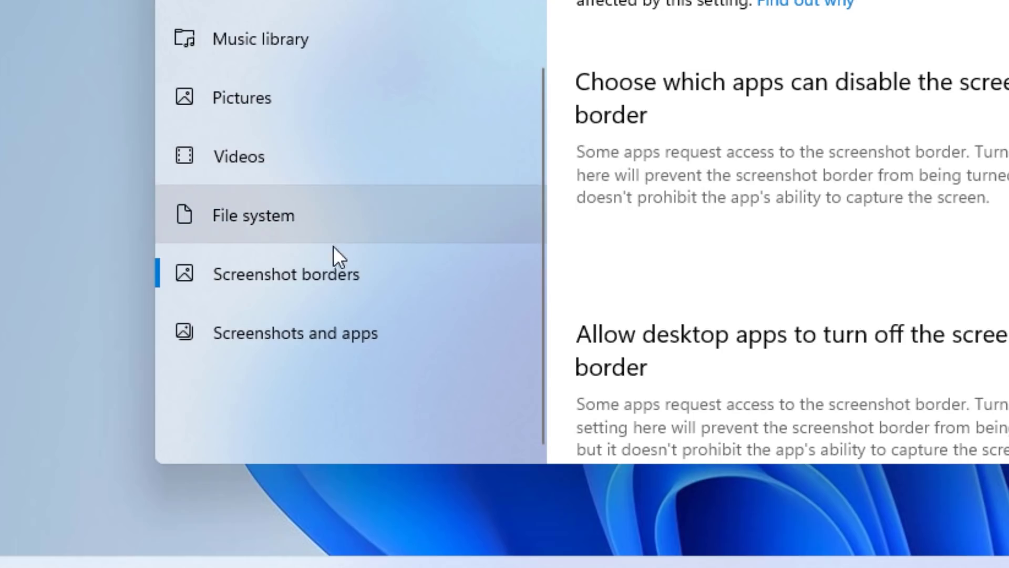
{"action": "left_click", "coordinate": [397, 327]}
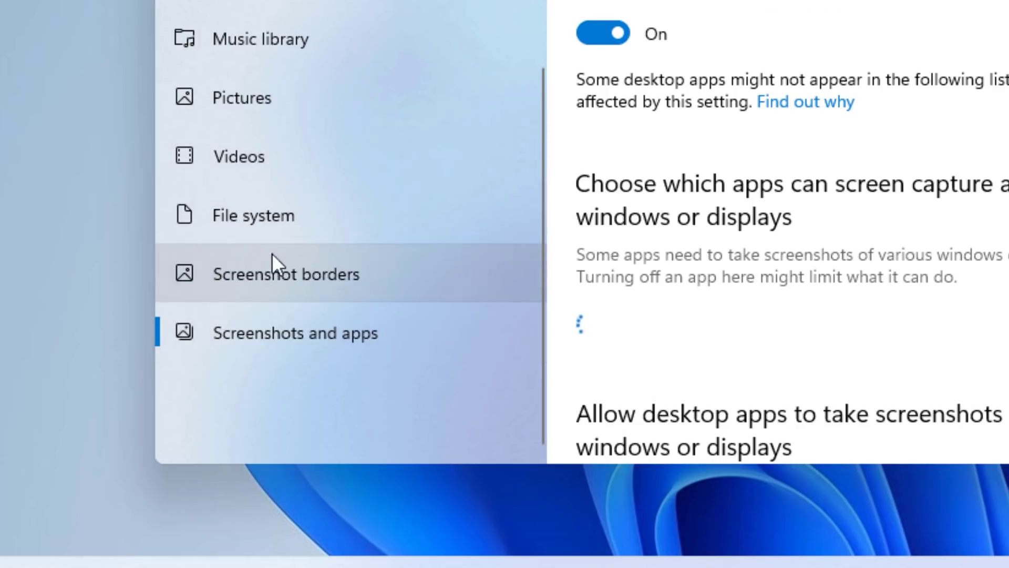
{"action": "left_click", "coordinate": [402, 273]}
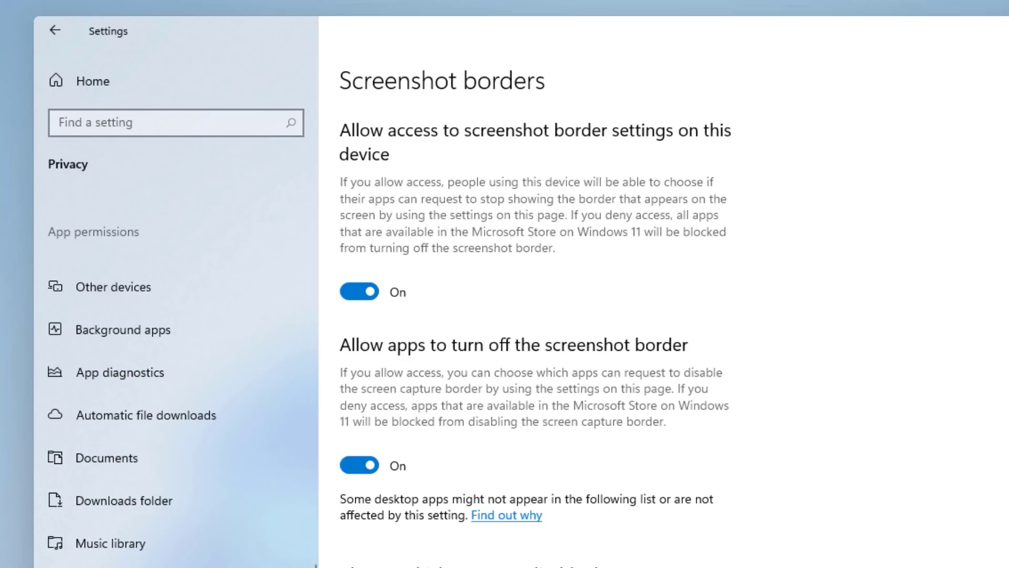
- Review the Screenshot borders permissions, and read through the whole Screenshots and apps page
{"action": "scroll", "coordinate": [473, 407], "scroll_direction": "down", "scroll_amount": 5}
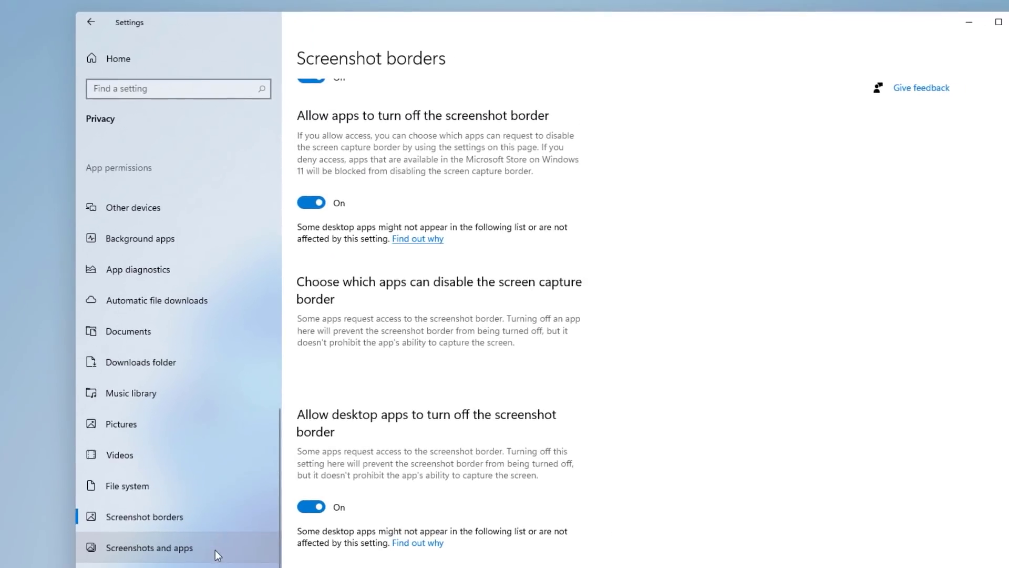
{"action": "left_click", "coordinate": [216, 549]}
{"action": "scroll", "coordinate": [299, 500], "scroll_direction": "down", "scroll_amount": 3}
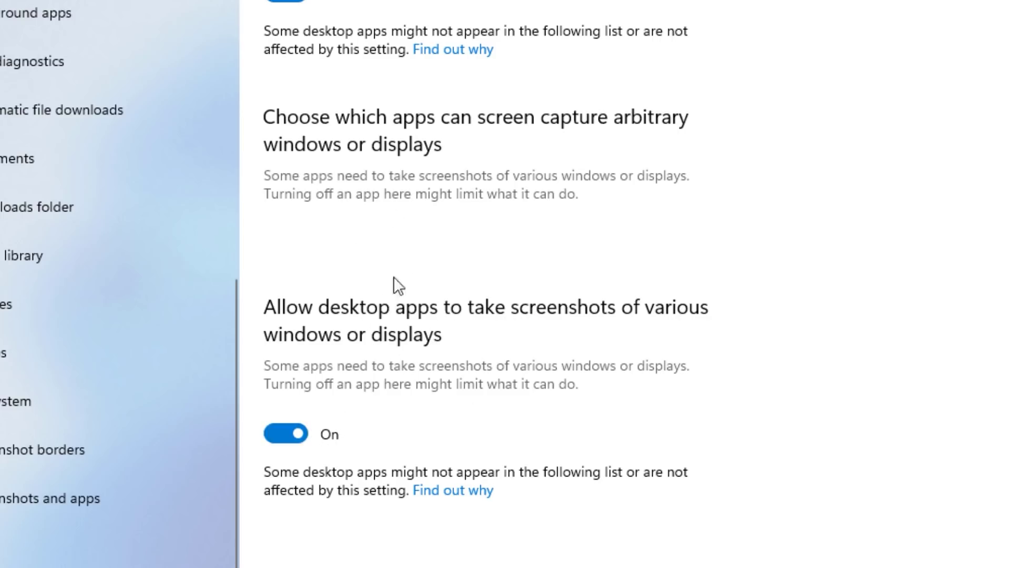
{"action": "scroll", "coordinate": [451, 251], "scroll_direction": "up", "scroll_amount": 5}
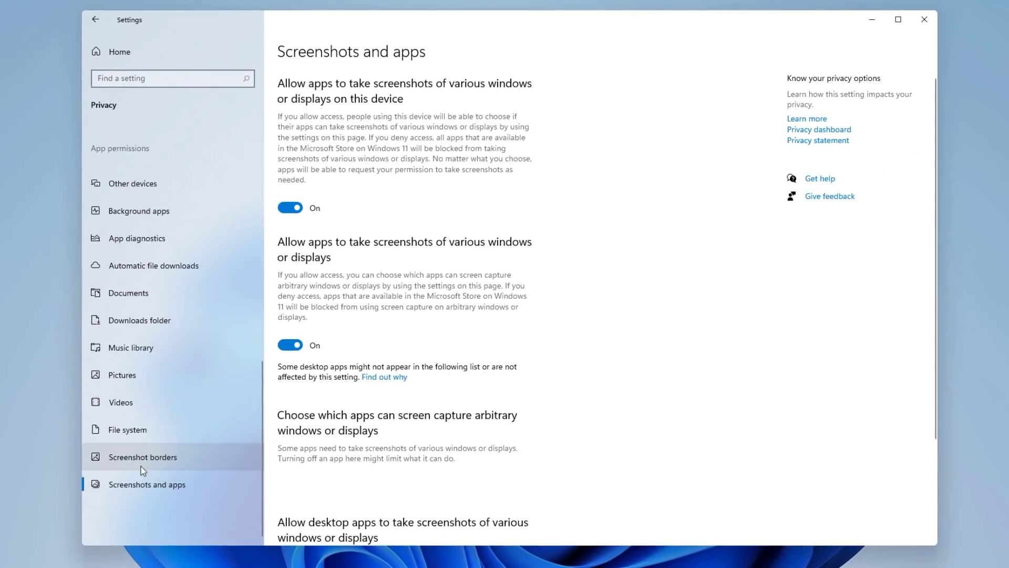
- Reopen Screenshot borders and review its options for letting store and desktop apps turn off the border
{"action": "left_click", "coordinate": [142, 467]}
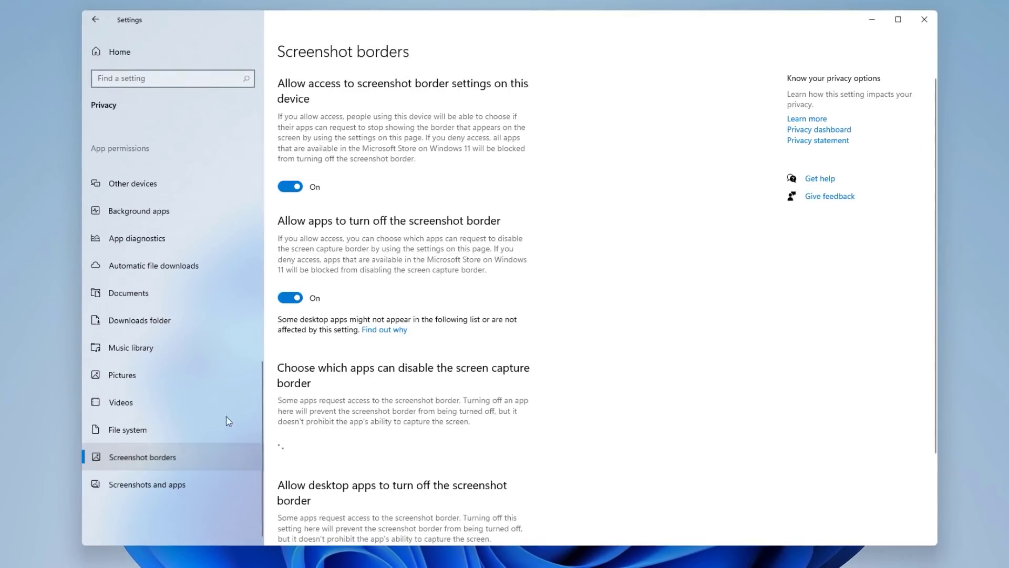
{"action": "scroll", "coordinate": [417, 235], "scroll_direction": "down", "scroll_amount": 3}
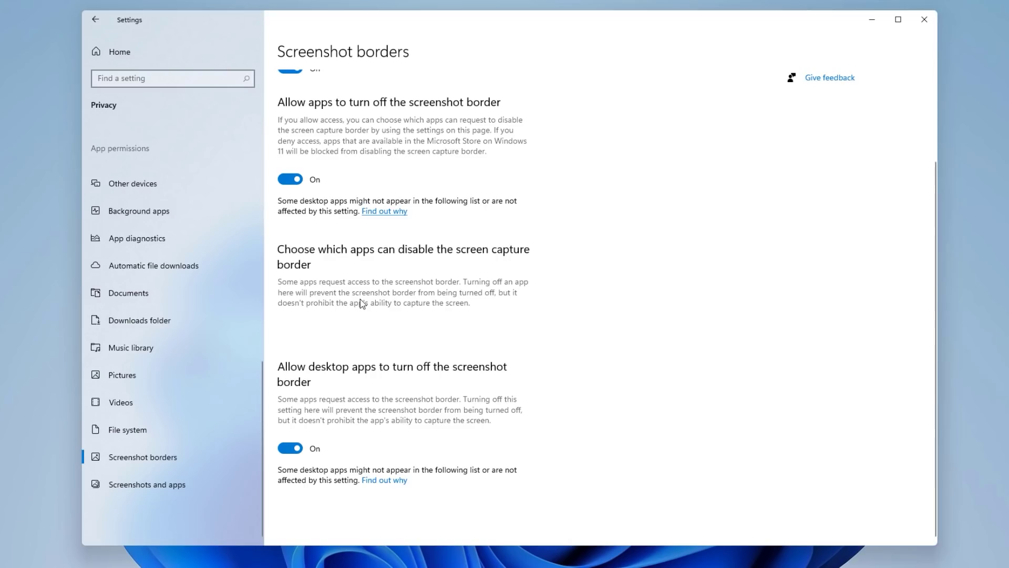
{"action": "scroll", "coordinate": [360, 300], "scroll_direction": "up", "scroll_amount": 1}
{"action": "scroll", "coordinate": [358, 305], "scroll_direction": "down", "scroll_amount": 1}
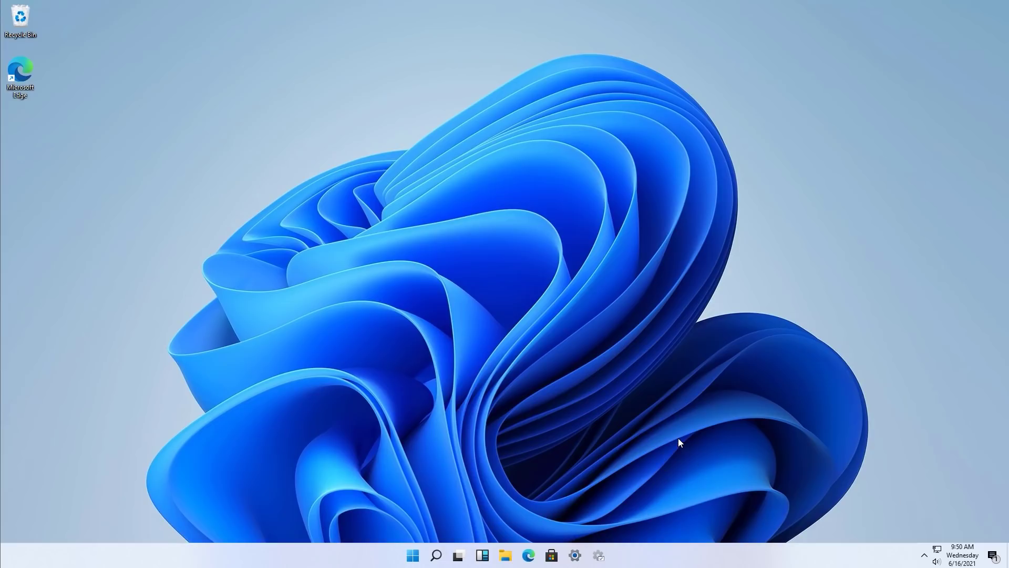
- Search for group policy, open the Local Group Policy Editor, then enlarge its window and widen the tree pane
{"action": "left_click", "coordinate": [414, 555]}
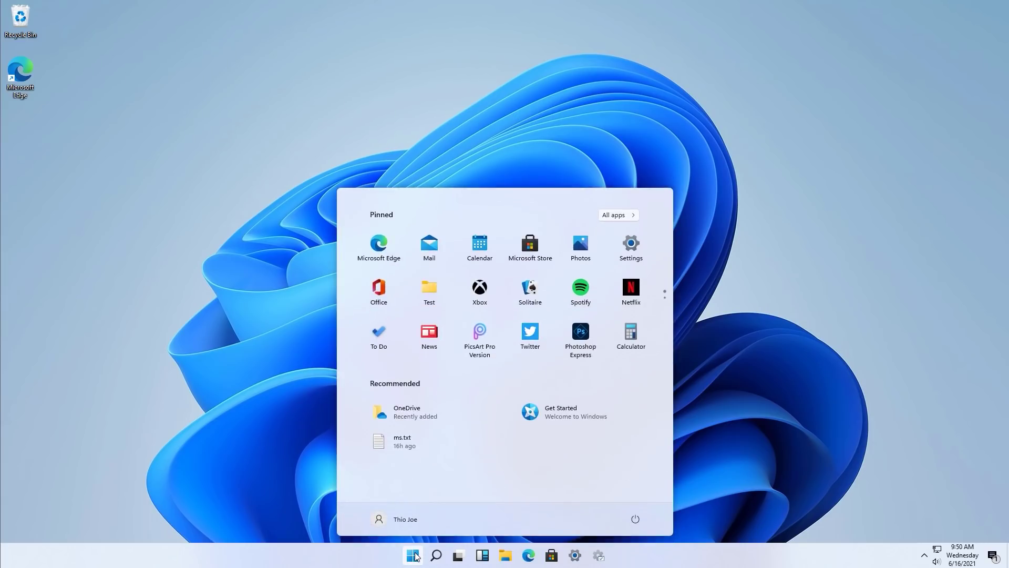
{"action": "type", "text": "group"}
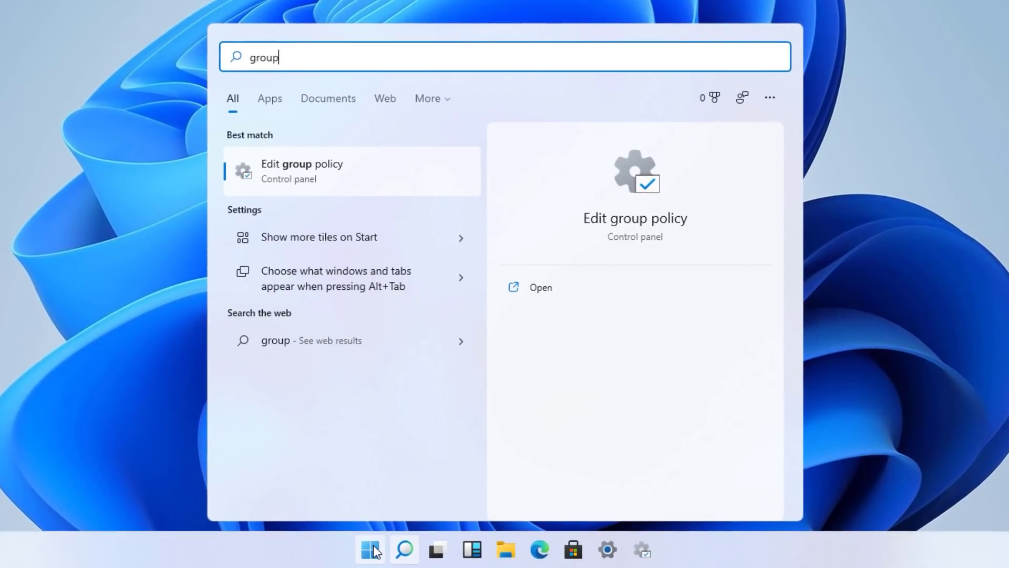
{"action": "left_click", "coordinate": [387, 179]}
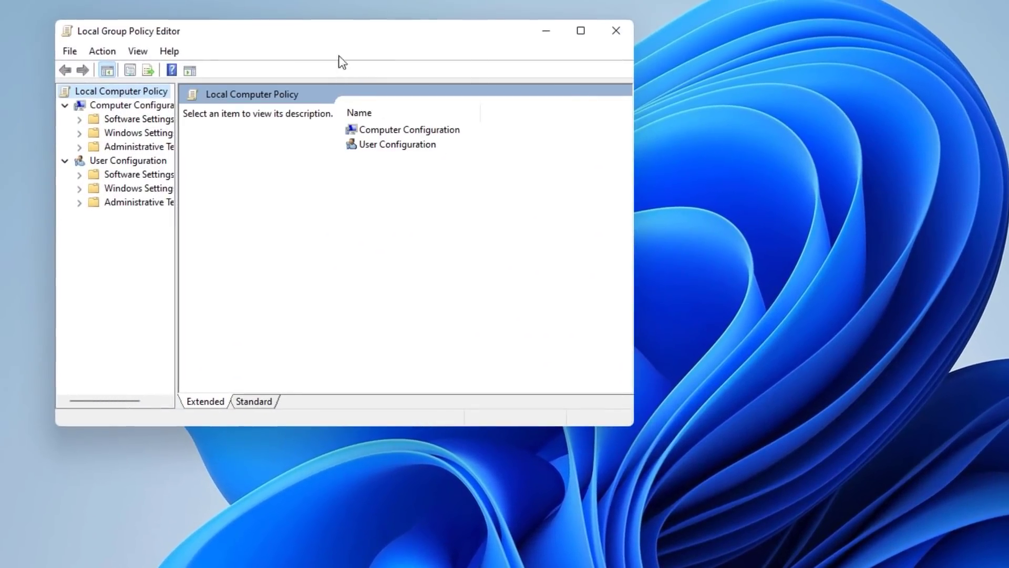
{"action": "left_click_drag", "start_coordinate": [333, 31], "coordinate": [282, 71]}
{"action": "left_click_drag", "start_coordinate": [578, 465], "coordinate": [889, 567]}
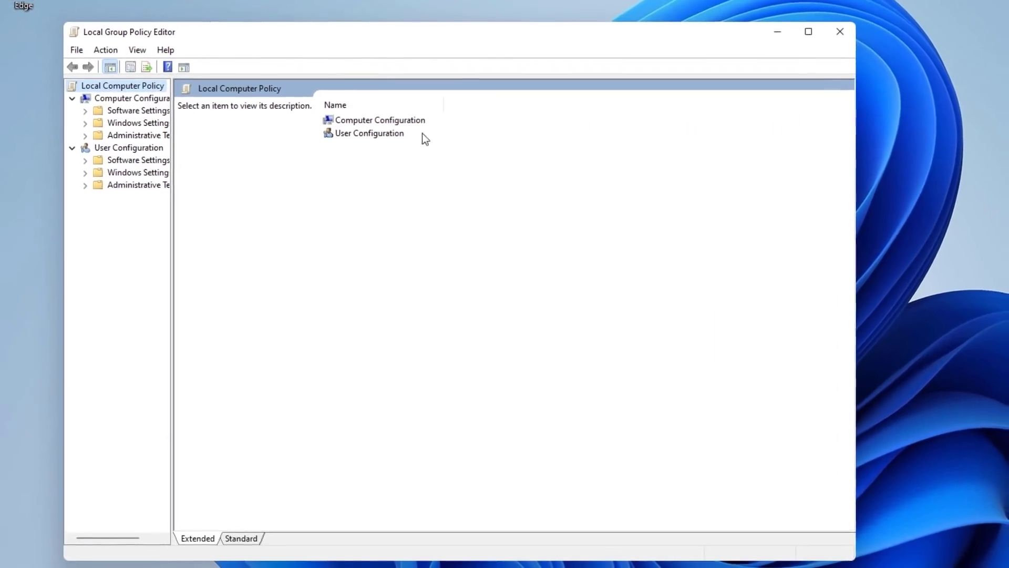
{"action": "left_click_drag", "start_coordinate": [174, 262], "coordinate": [225, 259]}
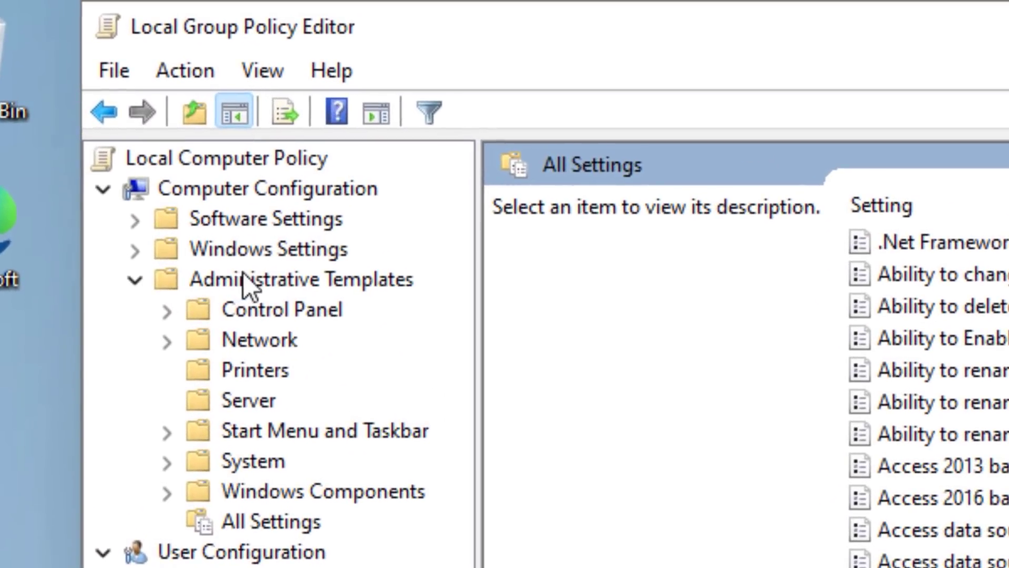
- Open the Windows Sandbox policies under Computer Configuration, Administrative Templates, Windows Components
{"action": "left_click", "coordinate": [126, 102]}
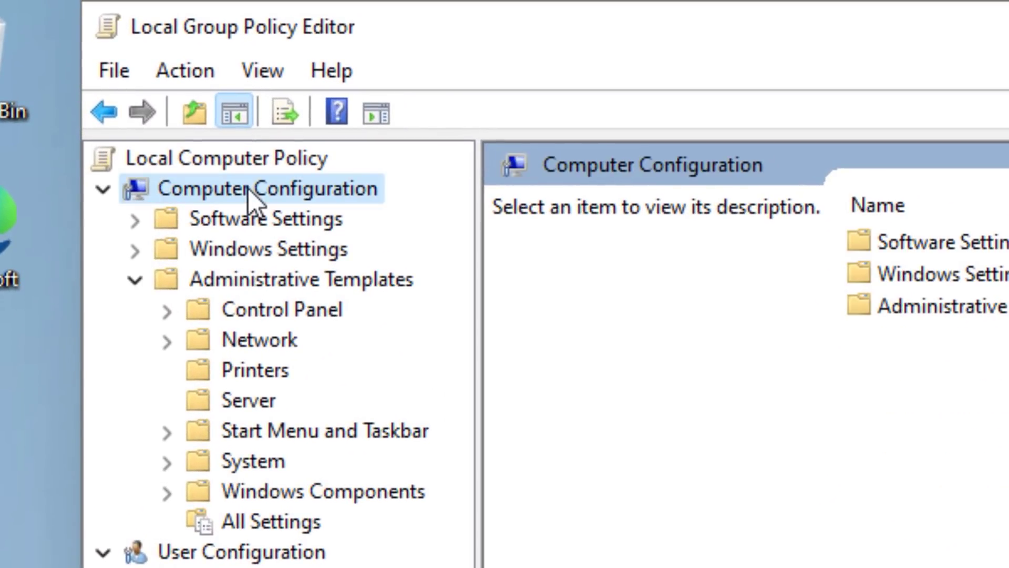
{"action": "left_click", "coordinate": [167, 493]}
{"action": "scroll", "coordinate": [172, 494], "scroll_direction": "down", "scroll_amount": 15}
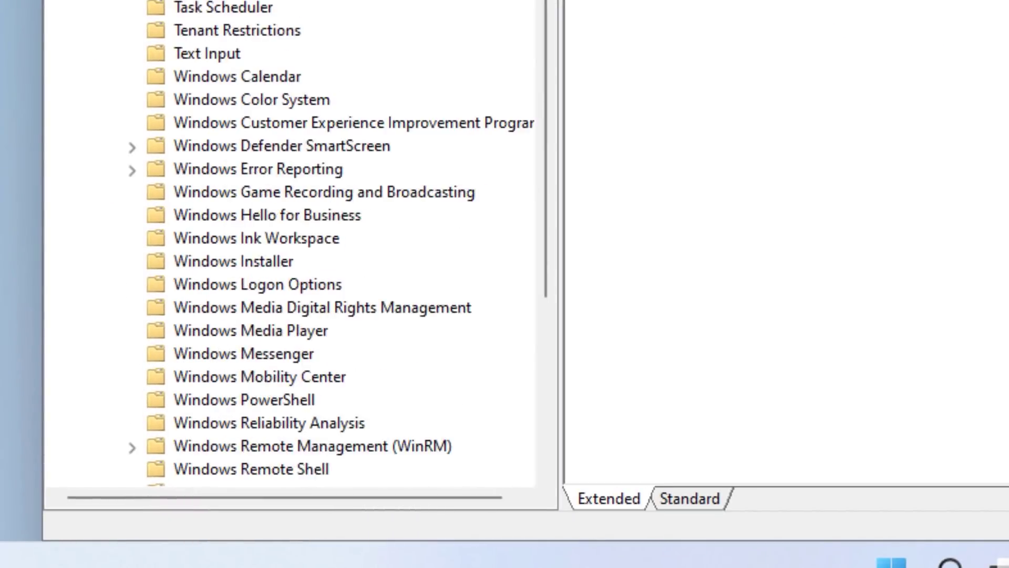
{"action": "left_click", "coordinate": [272, 284]}
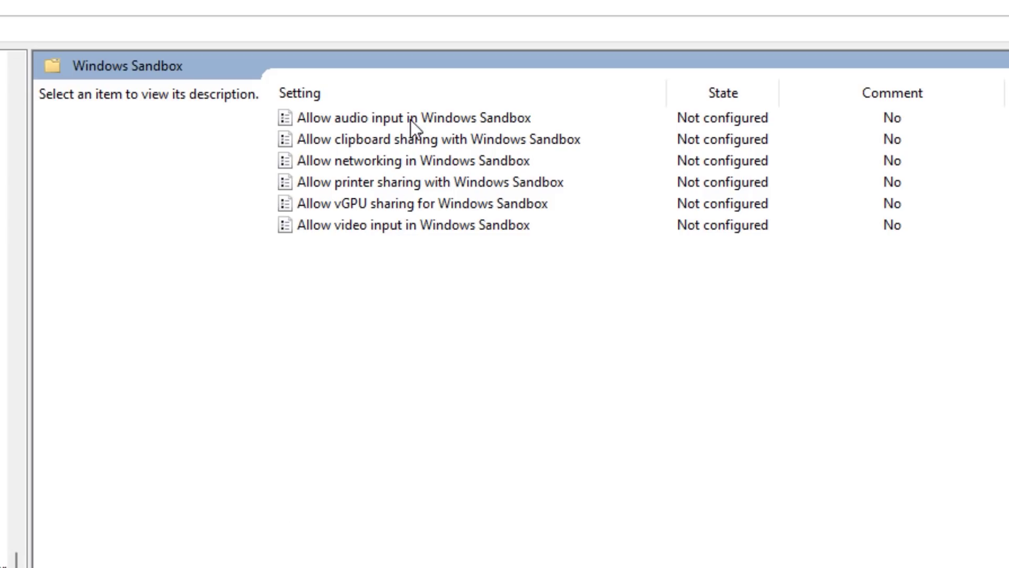
- View the descriptions of the Windows Sandbox policies one by one, from audio input through video input
{"action": "left_click", "coordinate": [411, 120]}
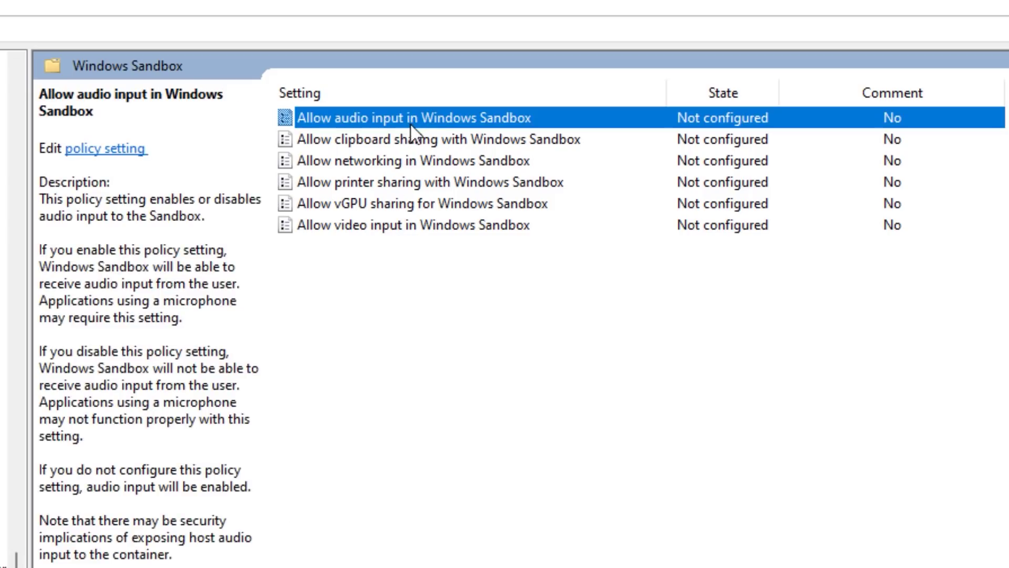
{"action": "left_click", "coordinate": [401, 139]}
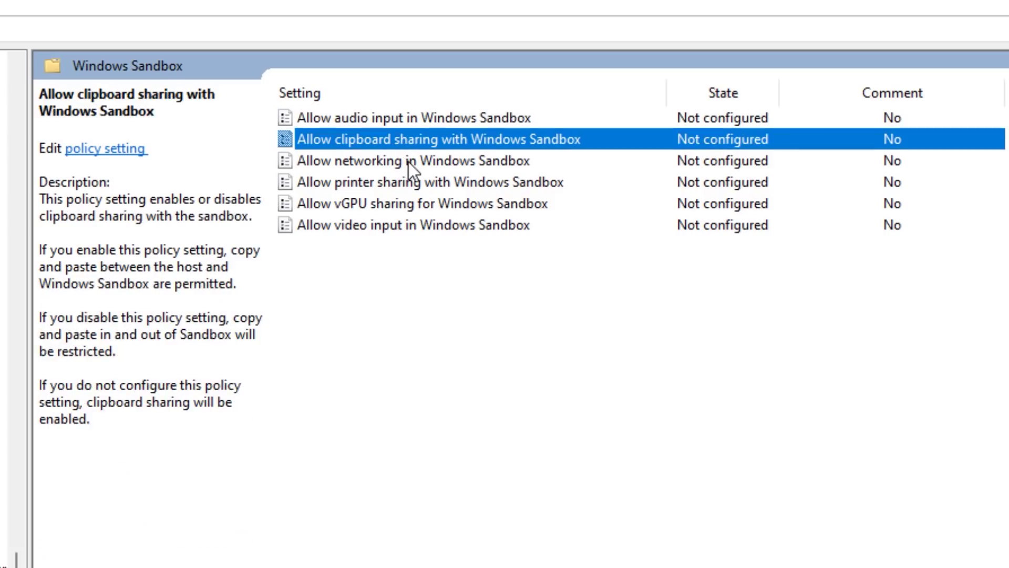
{"action": "left_click", "coordinate": [408, 162]}
{"action": "left_click", "coordinate": [409, 180]}
{"action": "left_click", "coordinate": [435, 206]}
{"action": "left_click", "coordinate": [432, 226]}
- Revisit the Windows Sandbox audio input policy, and compare the descriptions of the networking and printer sharing policies
{"action": "left_click", "coordinate": [400, 112]}
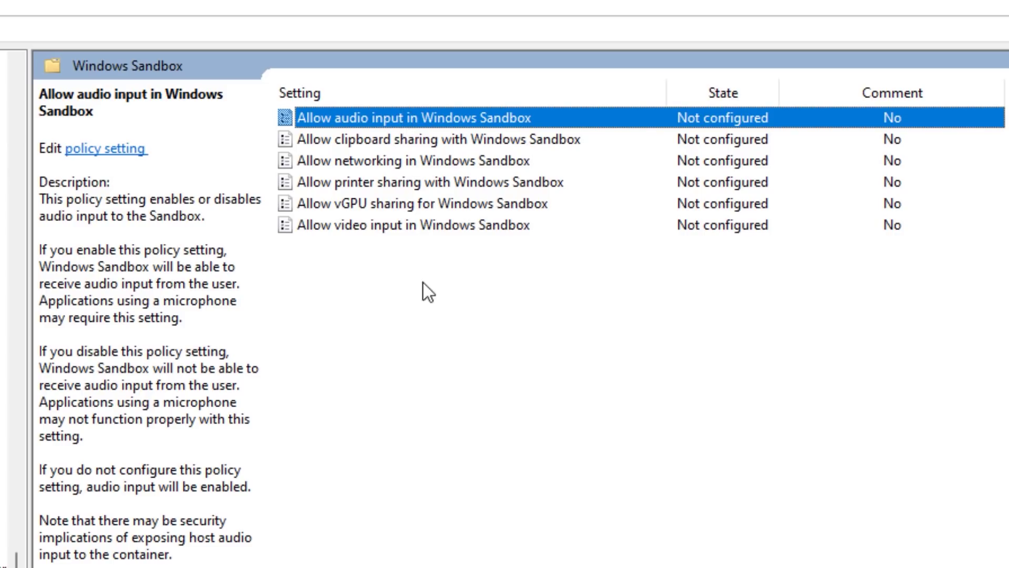
{"action": "left_click", "coordinate": [398, 182]}
{"action": "left_click", "coordinate": [401, 159]}
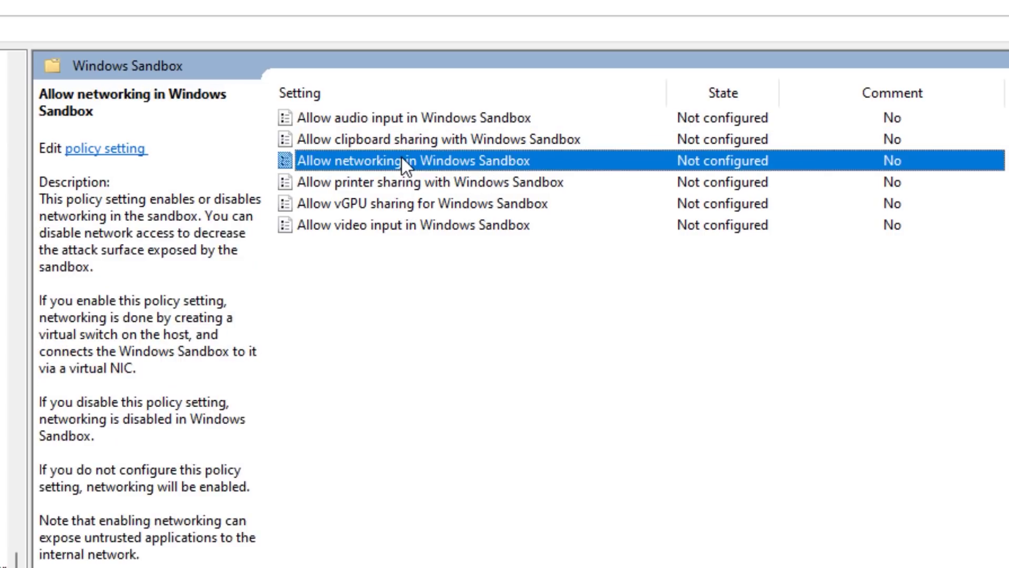
{"action": "left_click", "coordinate": [418, 182]}
{"action": "left_click", "coordinate": [419, 164]}
{"action": "left_click", "coordinate": [434, 184]}
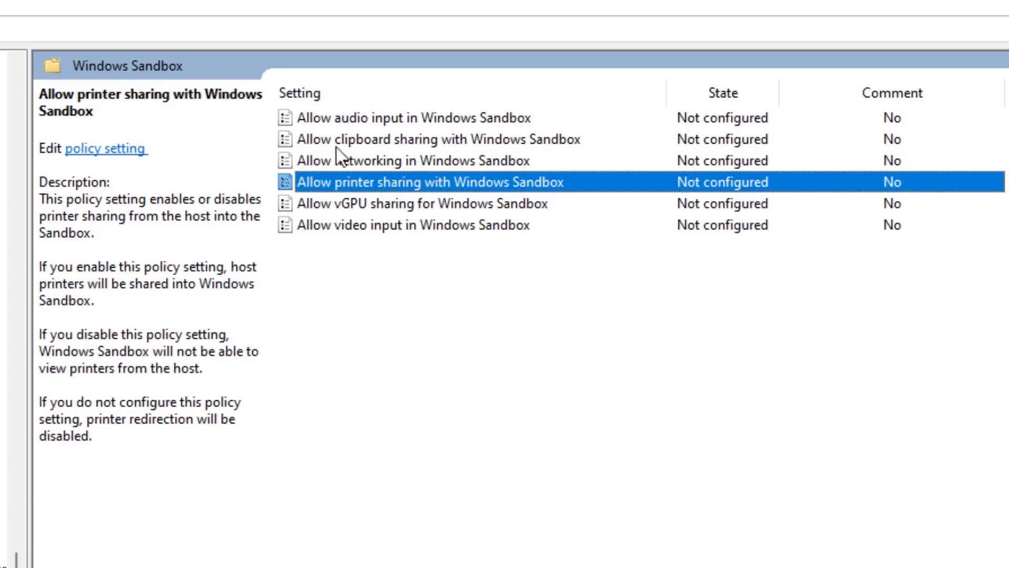
- Open App Package Deployment under Windows Components and view the Archive infrequently used apps policy description
{"action": "scroll", "coordinate": [248, 417], "scroll_direction": "up", "scroll_amount": 10}
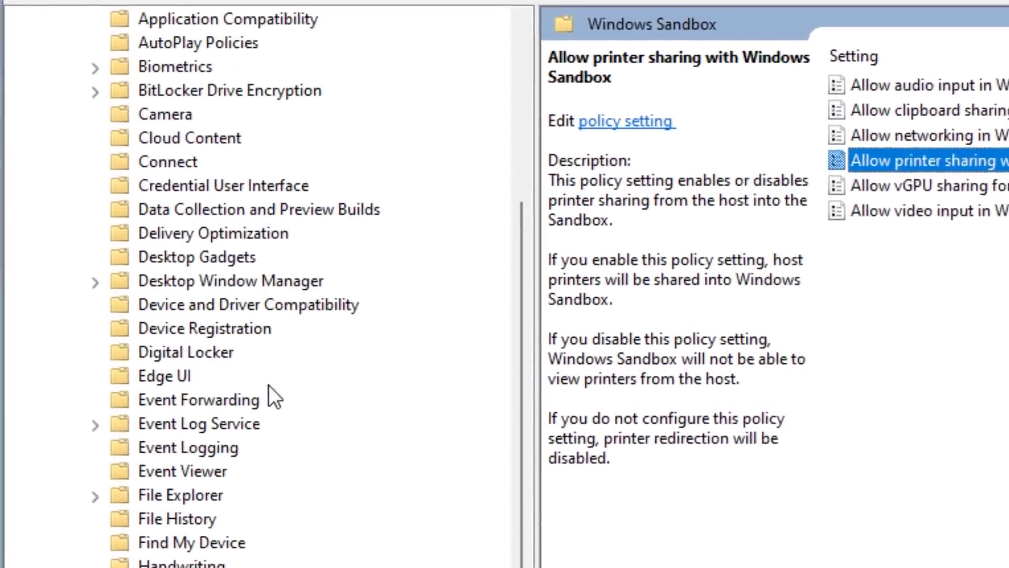
{"action": "scroll", "coordinate": [274, 397], "scroll_direction": "up", "scroll_amount": 5}
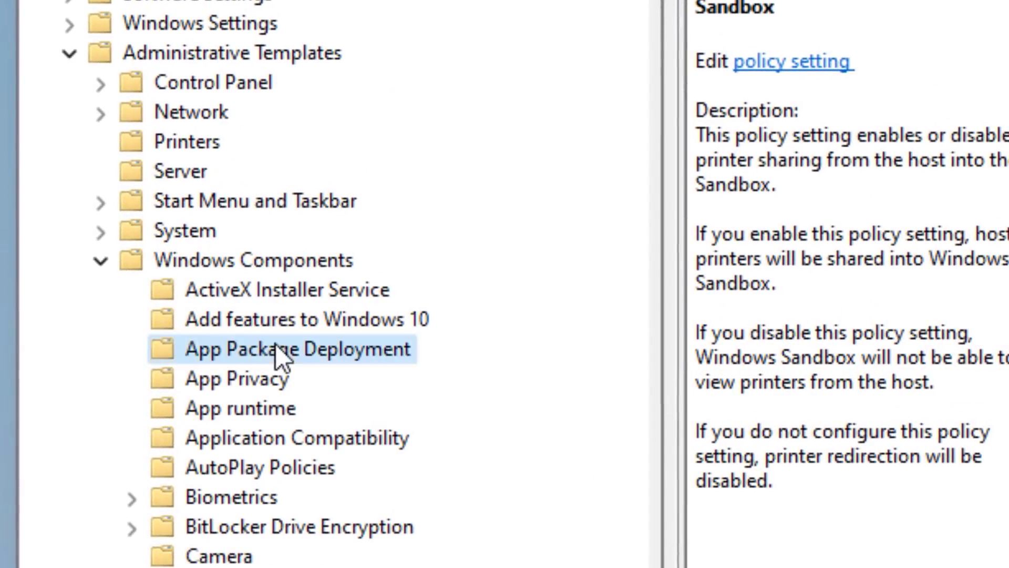
{"action": "left_click", "coordinate": [274, 348]}
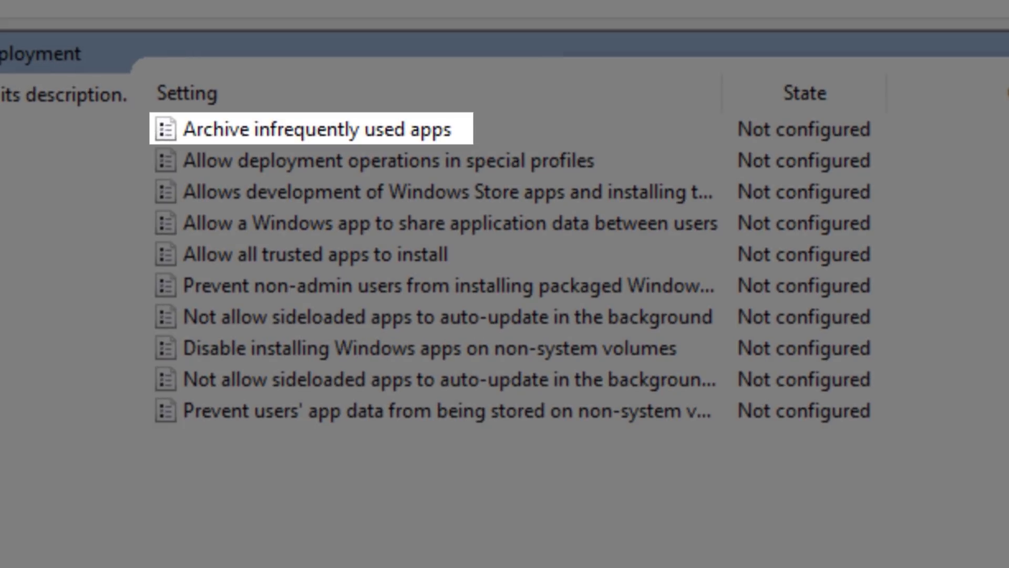
{"action": "left_click", "coordinate": [294, 133]}
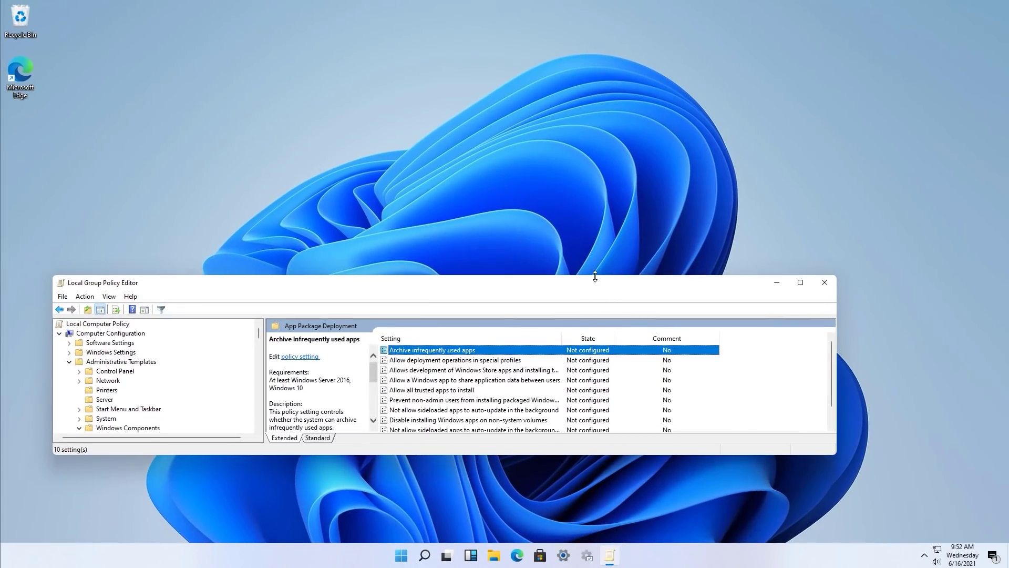
- Make the policy editor window taller, and review the Force Instant Lock and Force Instant Wake policies in Human Presence
{"action": "left_click_drag", "start_coordinate": [595, 276], "coordinate": [580, 16]}
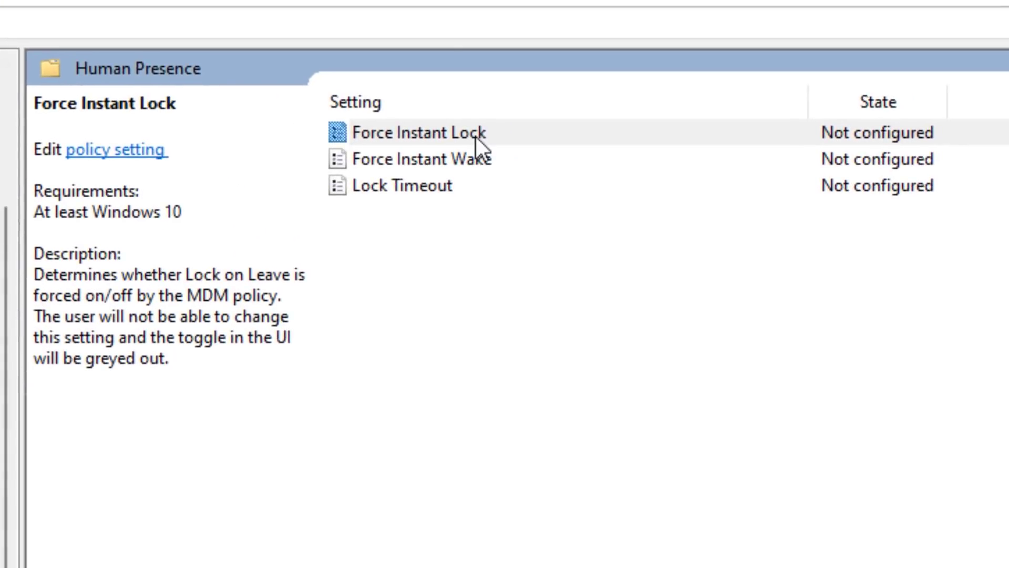
{"action": "left_click", "coordinate": [475, 137]}
{"action": "left_click", "coordinate": [480, 154]}
{"action": "left_click", "coordinate": [411, 138]}
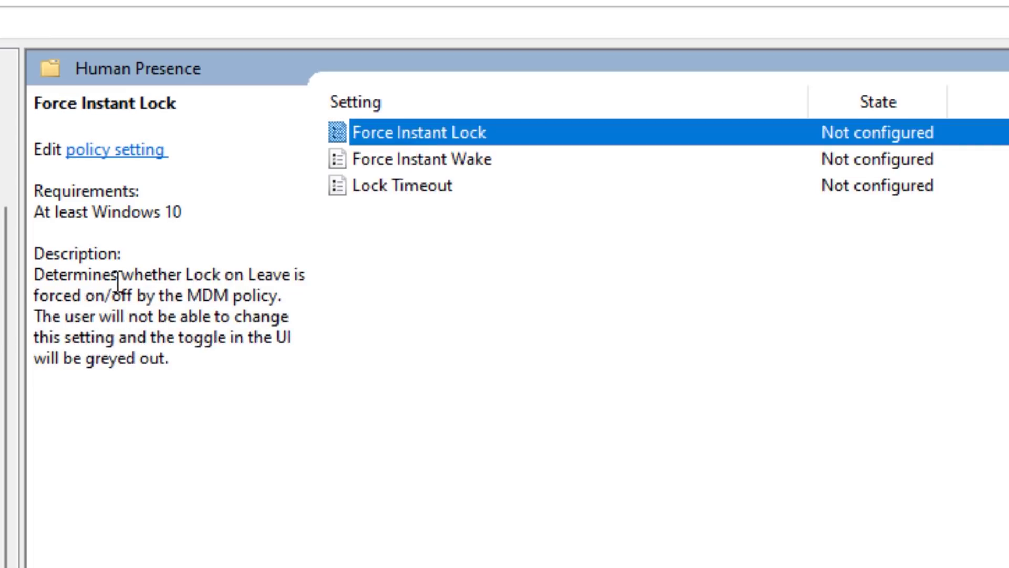
{"action": "left_click", "coordinate": [395, 154]}
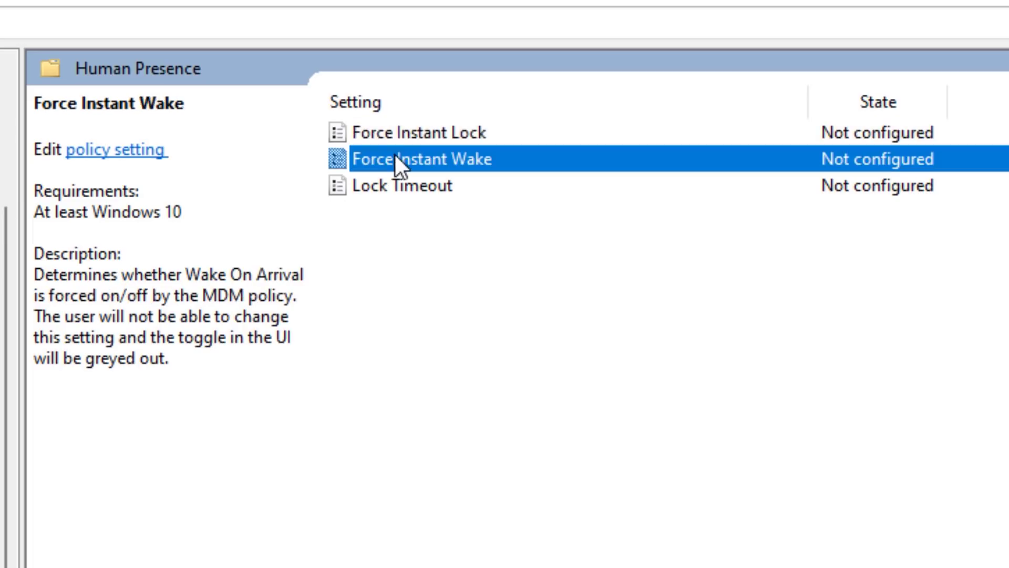
- Read the Prevent lock screen background motion policy under Personalization, and adjust the editor window's width while viewing All Settings
{"action": "left_click", "coordinate": [410, 132]}
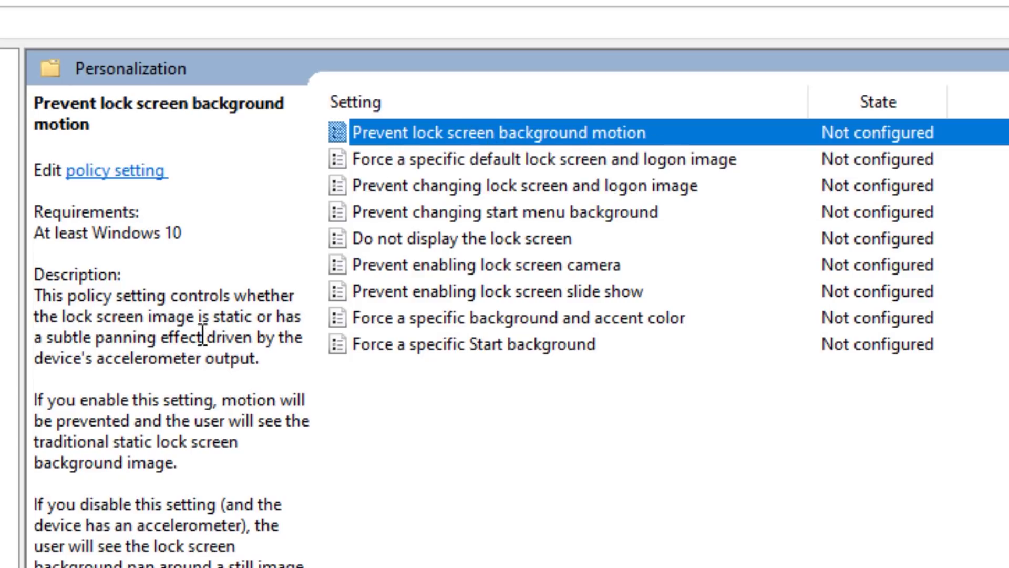
{"action": "left_click", "coordinate": [185, 236]}
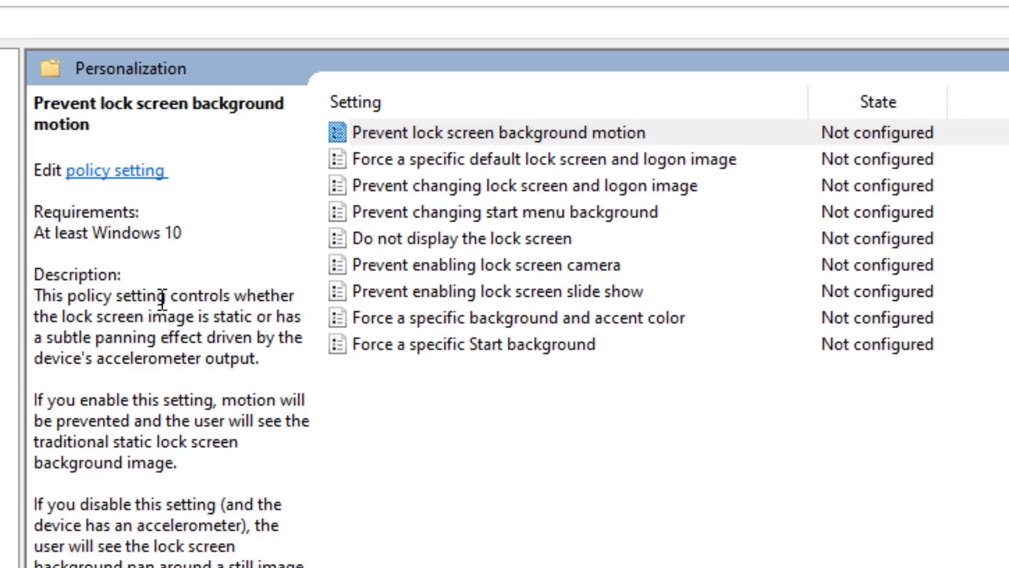
{"action": "left_click", "coordinate": [450, 129]}
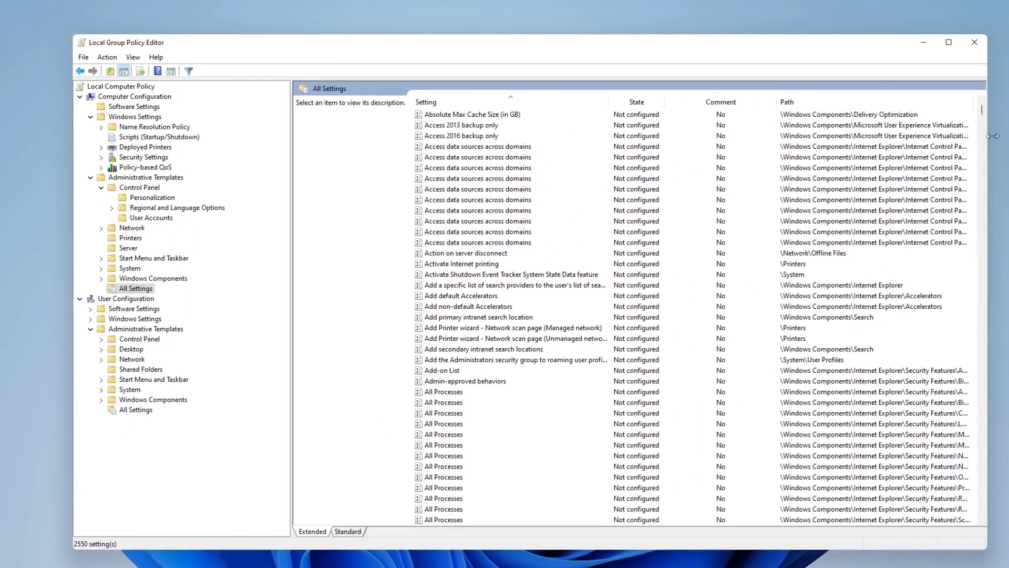
{"action": "left_click_drag", "start_coordinate": [983, 111], "coordinate": [989, 102]}
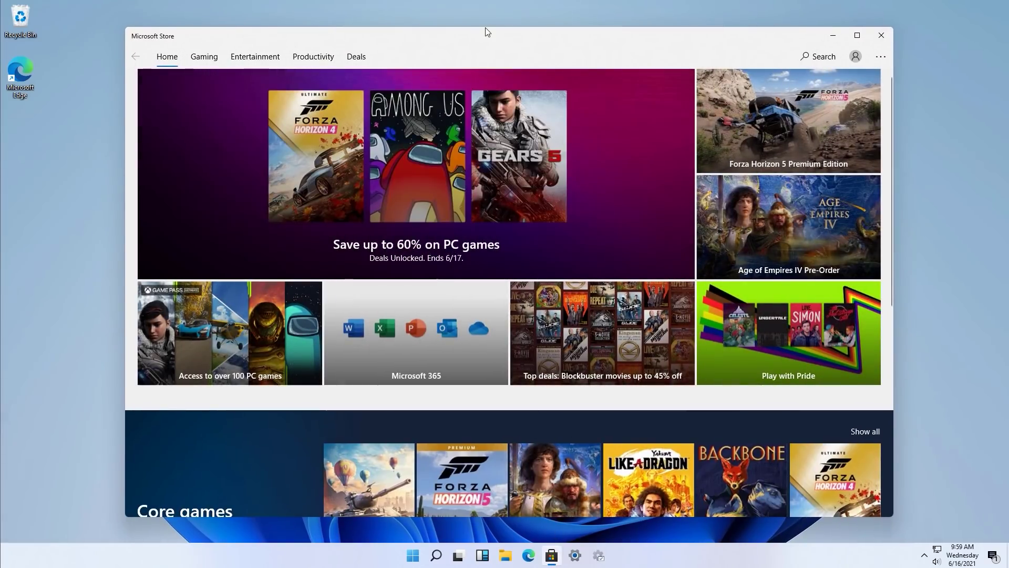
- Extend the Microsoft Store window upward, and try resizing it from its side edge and lower corner
{"action": "left_click_drag", "start_coordinate": [486, 27], "coordinate": [486, 17]}
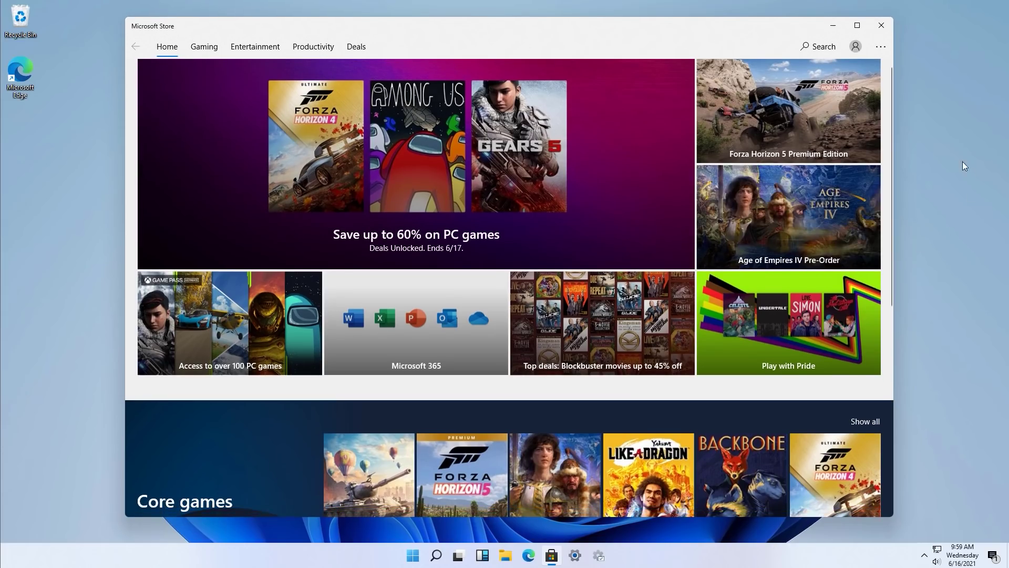
{"action": "mouse_move", "coordinate": [891, 140]}
{"action": "left_mouse_down"}
{"action": "mouse_move", "coordinate": [901, 313]}
{"action": "mouse_move", "coordinate": [900, 144]}
{"action": "left_mouse_up"}
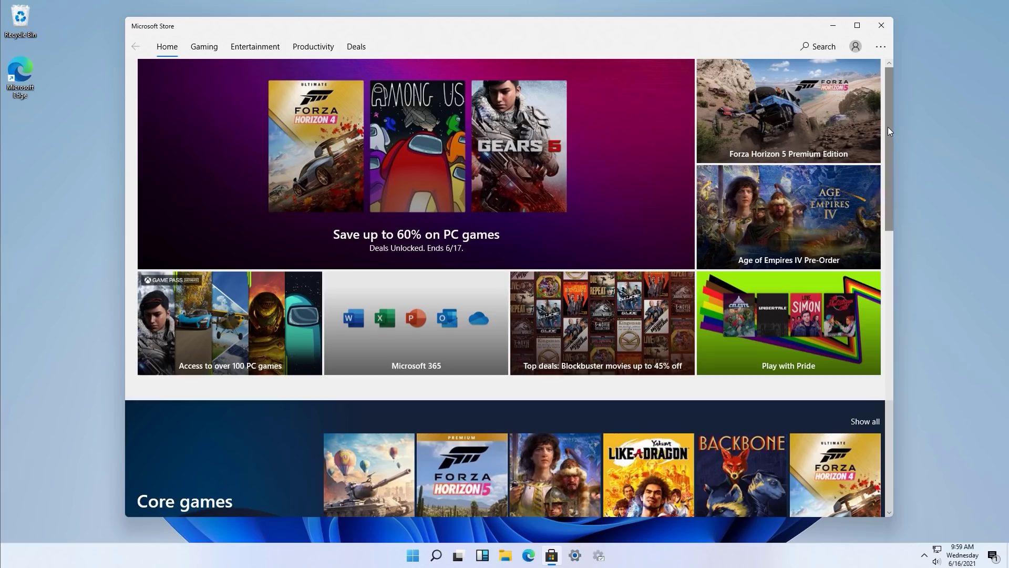
{"action": "left_click_drag", "start_coordinate": [893, 130], "coordinate": [926, 116]}
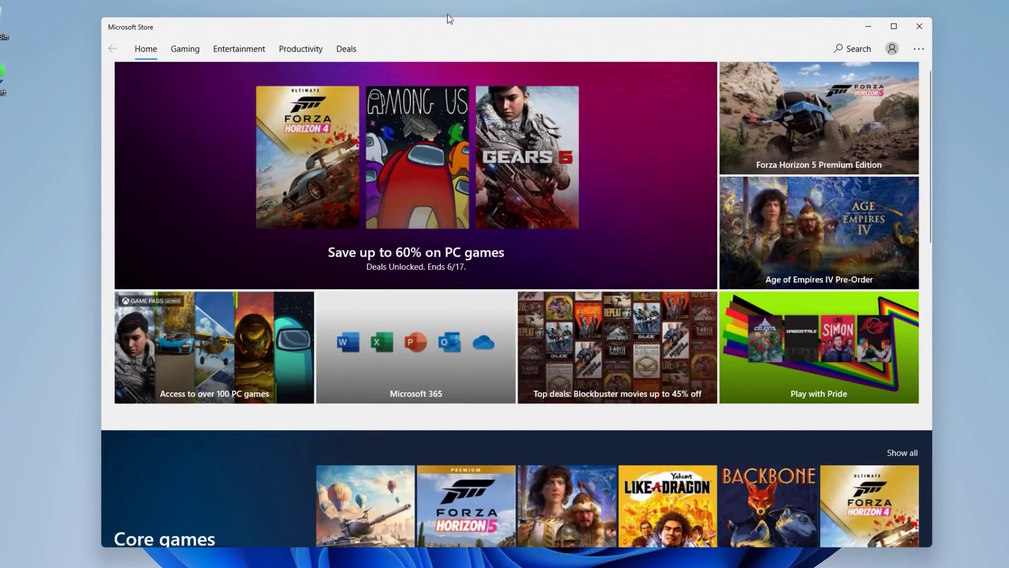
{"action": "left_click_drag", "start_coordinate": [932, 547], "coordinate": [941, 550]}
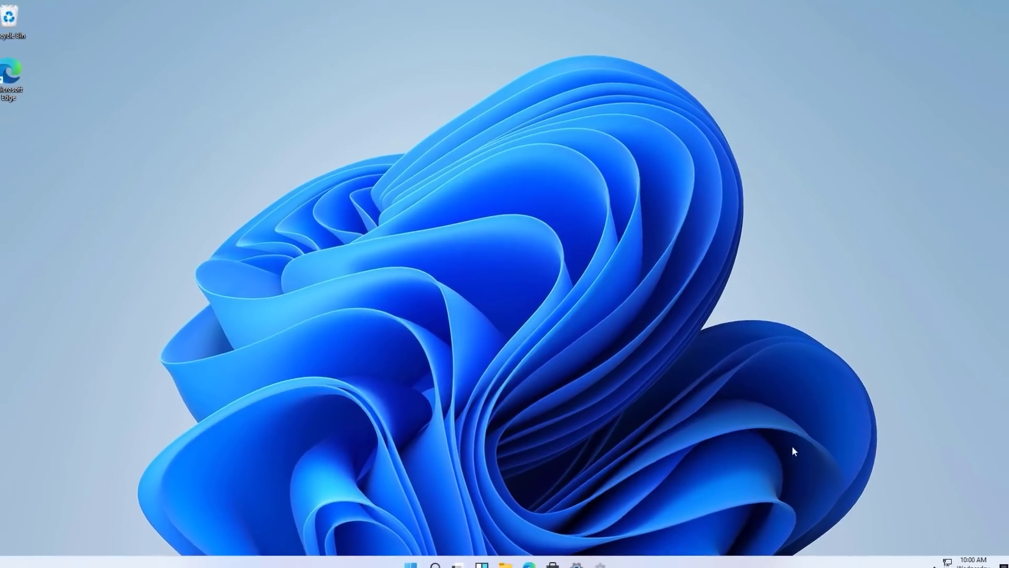
{"action": "left_click_drag", "start_coordinate": [792, 446], "coordinate": [295, 86]}
{"action": "left_click_drag", "start_coordinate": [302, 122], "coordinate": [757, 389]}
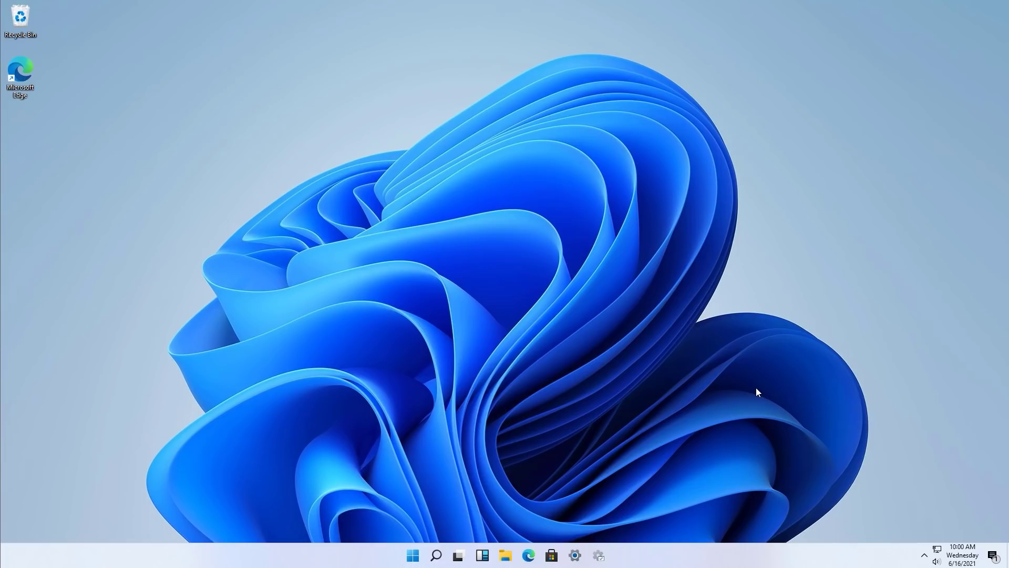
- Open and close the Start menu repeatedly to observe its animation, leaving it closed
{"action": "left_click", "coordinate": [413, 556]}
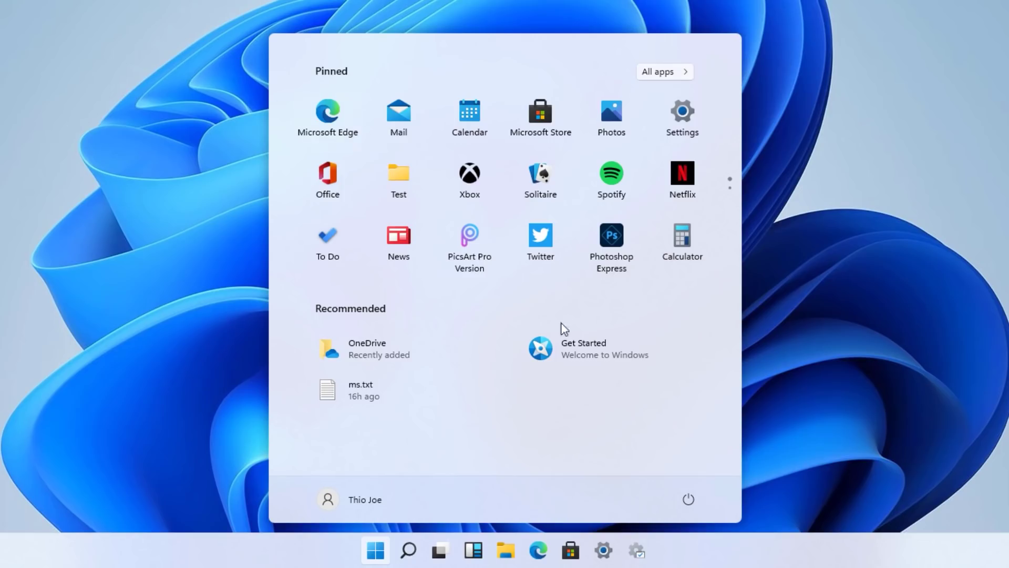
{"action": "left_click", "coordinate": [386, 547]}
{"action": "left_click", "coordinate": [389, 549]}
{"action": "left_click", "coordinate": [372, 555]}
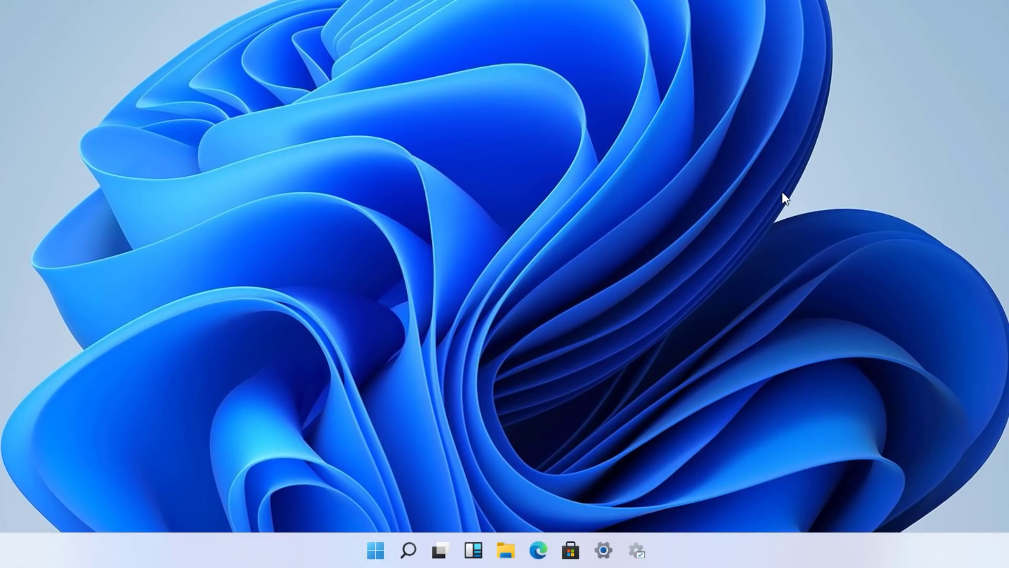